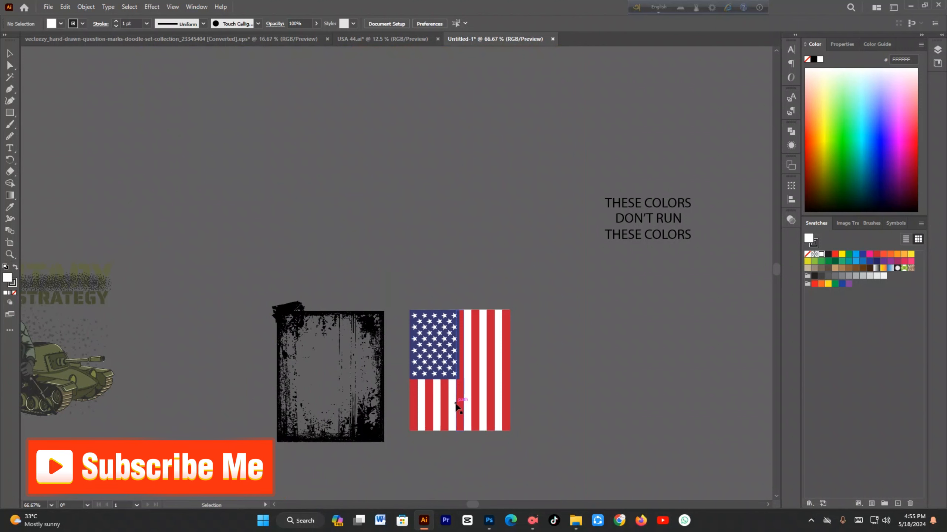
Examine the American flag and the black grunge texture up close and in the overall layout.
scroll(463, 419, up, 2)
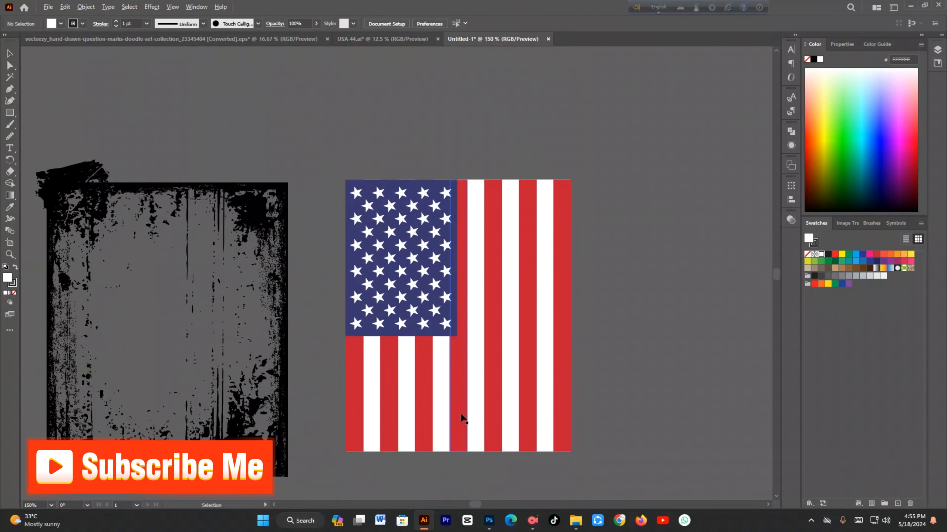
scroll(462, 418, down, 1)
scroll(462, 418, up, 1)
scroll(462, 418, up, 1)
scroll(462, 418, down, 1)
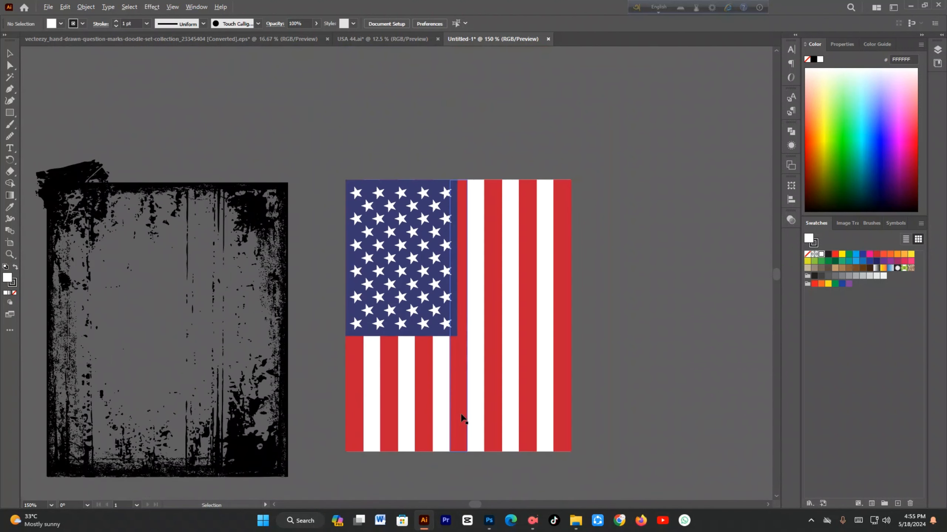
scroll(461, 413, down, 2)
drag(461, 414, 538, 405)
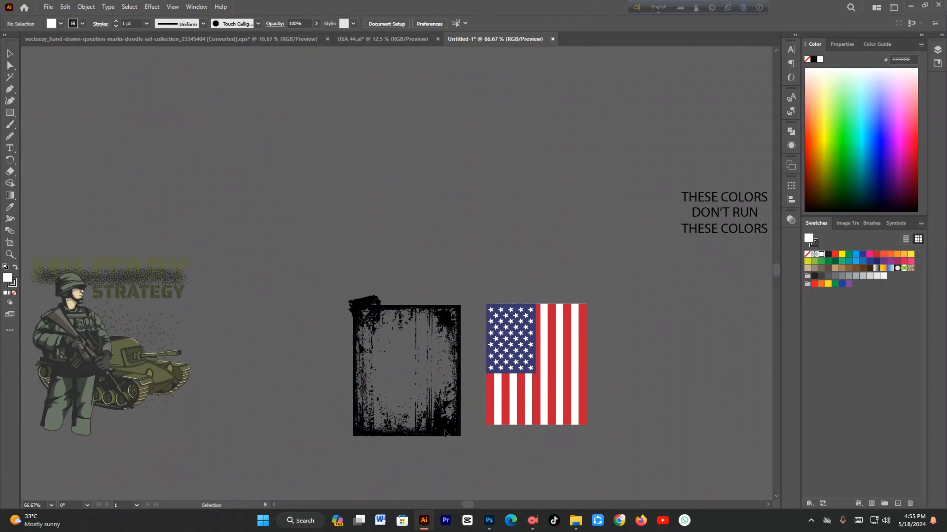
scroll(343, 415, down, 1)
scroll(343, 416, down, 1)
scroll(351, 438, up, 1)
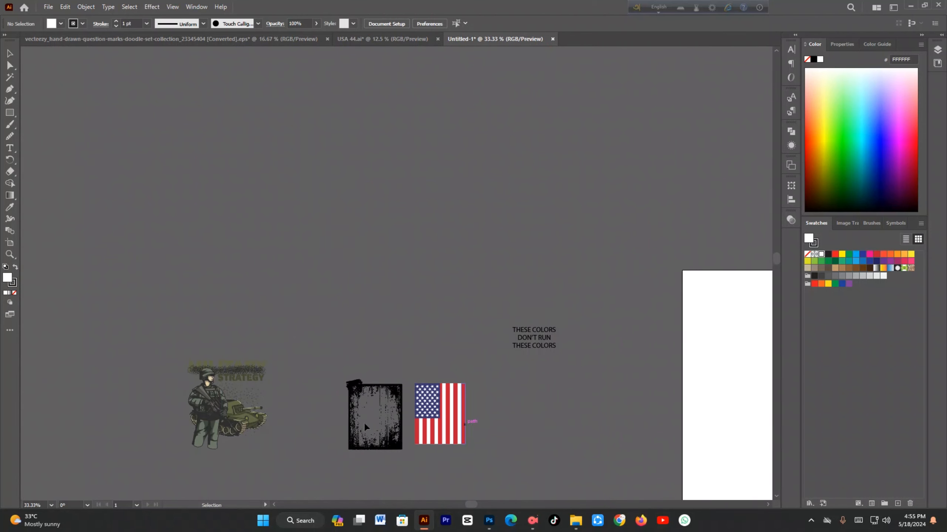
Inspect the military artwork with the tank and select the soldier illustration.
scroll(421, 446, up, 2)
drag(318, 432, 423, 393)
drag(334, 397, 473, 381)
scroll(226, 349, up, 2)
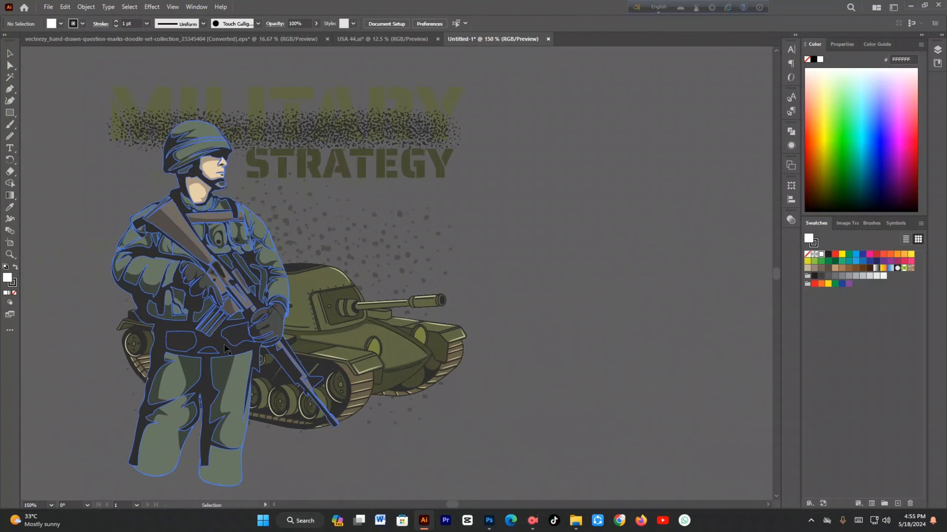
scroll(225, 349, down, 2)
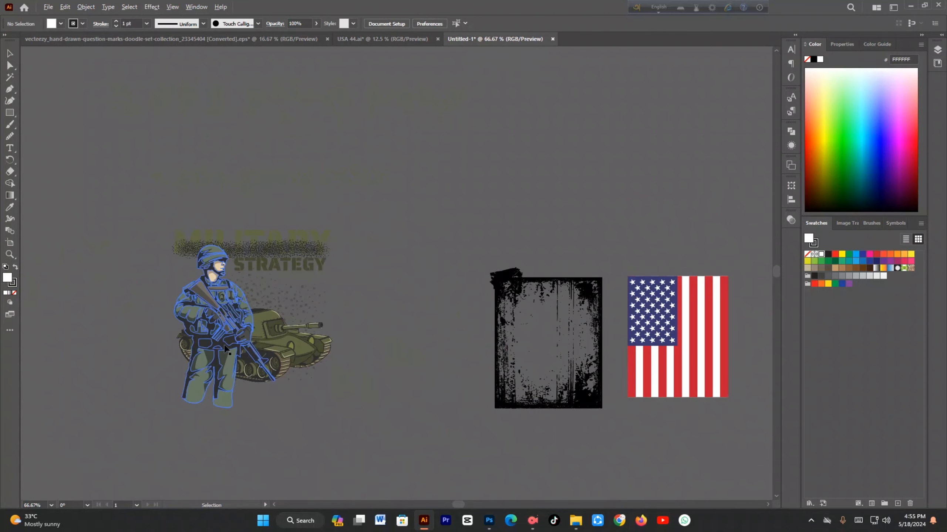
mouse_move(225, 344)
mouse_down()
mouse_move(263, 359)
mouse_move(245, 317)
mouse_move(206, 325)
mouse_move(228, 342)
mouse_up()
drag(361, 349, 147, 292)
scroll(581, 233, down, 1)
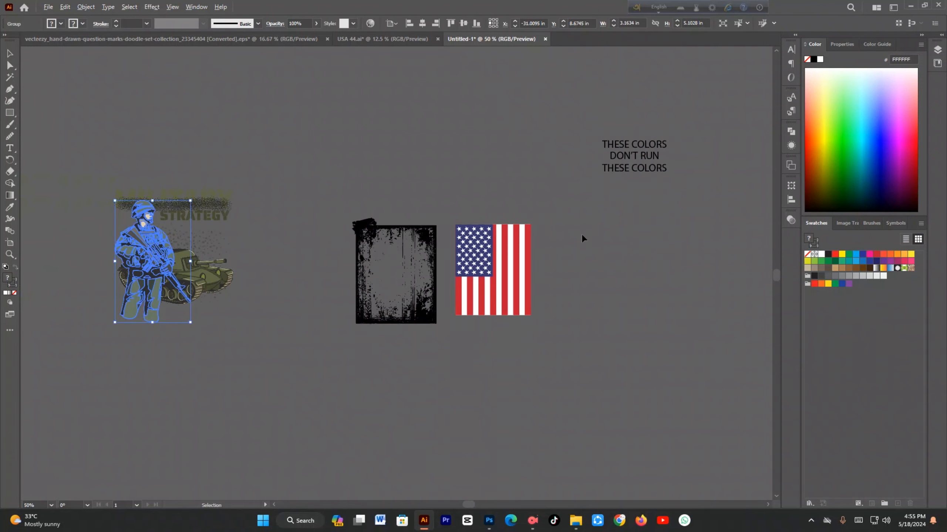
Look over the slogan text, soldier artwork, grunge texture and flag that make up the source material.
drag(598, 264, 379, 290)
scroll(457, 327, down, 2)
drag(331, 353, 542, 321)
scroll(397, 350, up, 3)
drag(278, 358, 559, 425)
scroll(655, 241, up, 2)
scroll(613, 323, down, 4)
click(631, 386)
scroll(631, 385, down, 1)
drag(631, 385, 335, 342)
scroll(483, 297, up, 2)
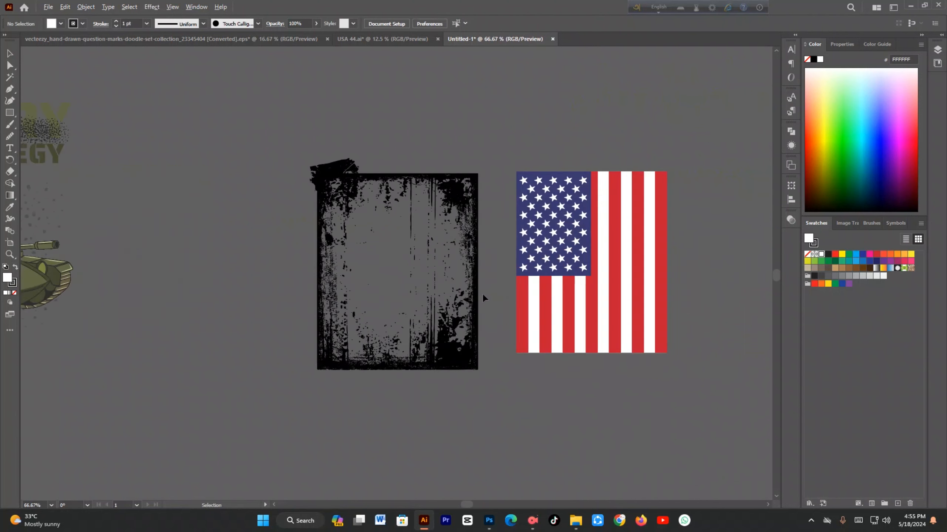
Switch to the USA 44.ai document and examine the finished "DON'T RUN" T-shirt designs.
click(383, 37)
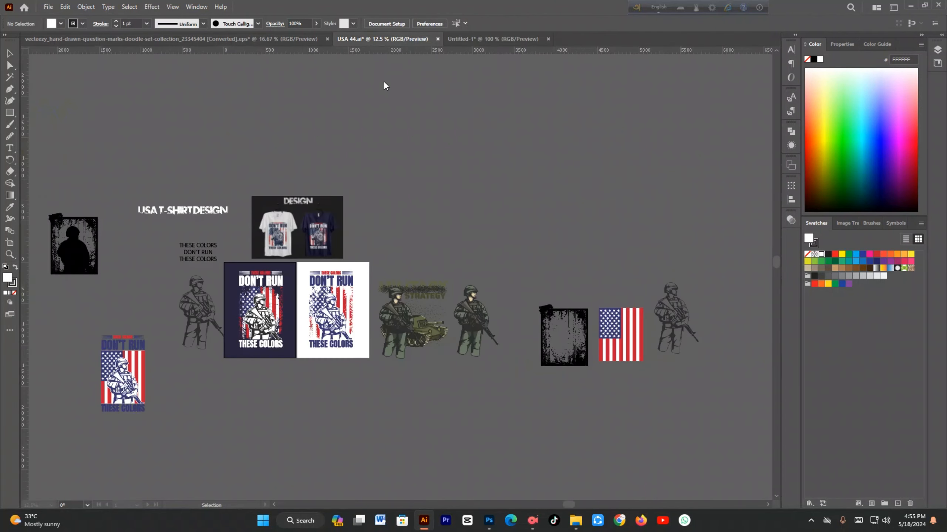
scroll(300, 294, up, 4)
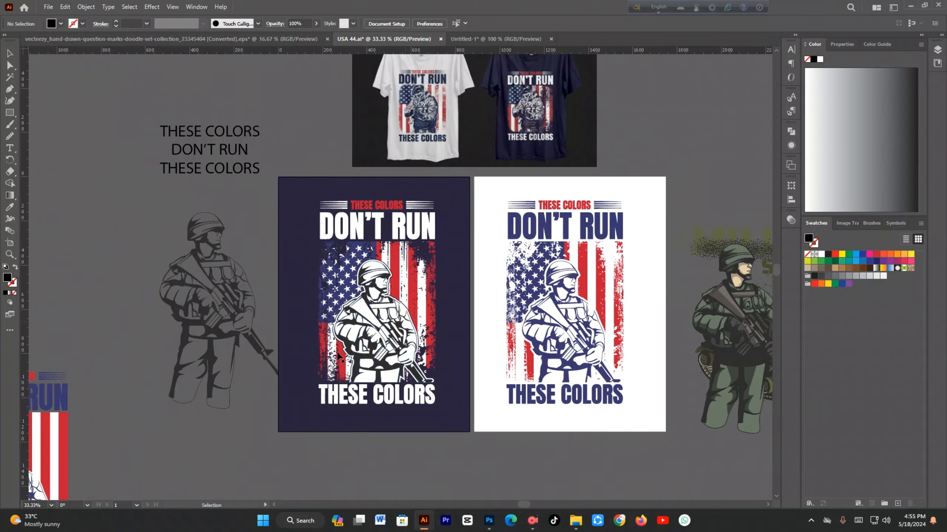
scroll(337, 356, down, 3)
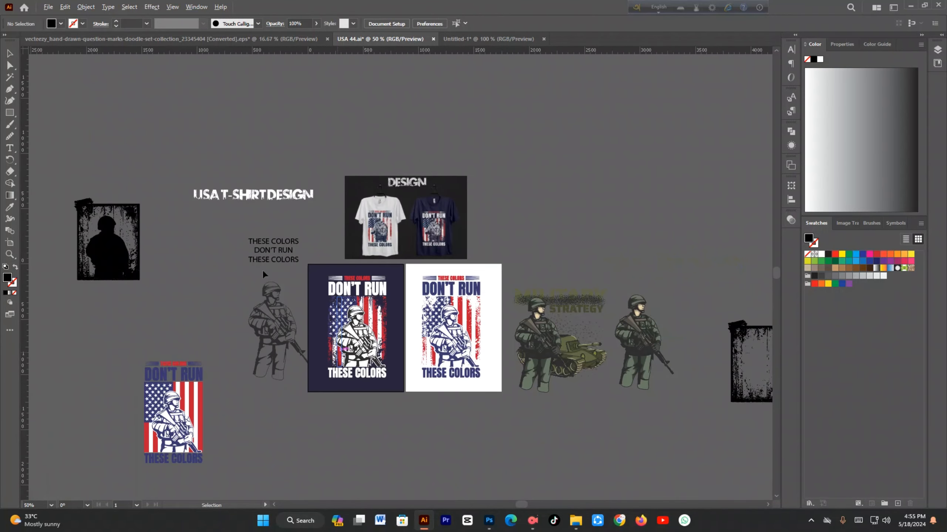
scroll(264, 275, down, 2)
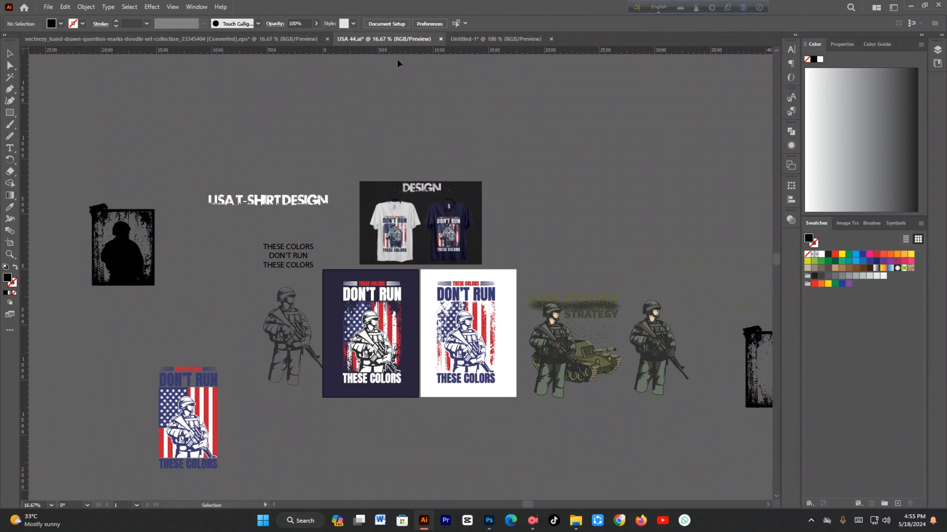
Return to the Untitled-1 document and review the slogan text, flag and grunge texture.
click(483, 38)
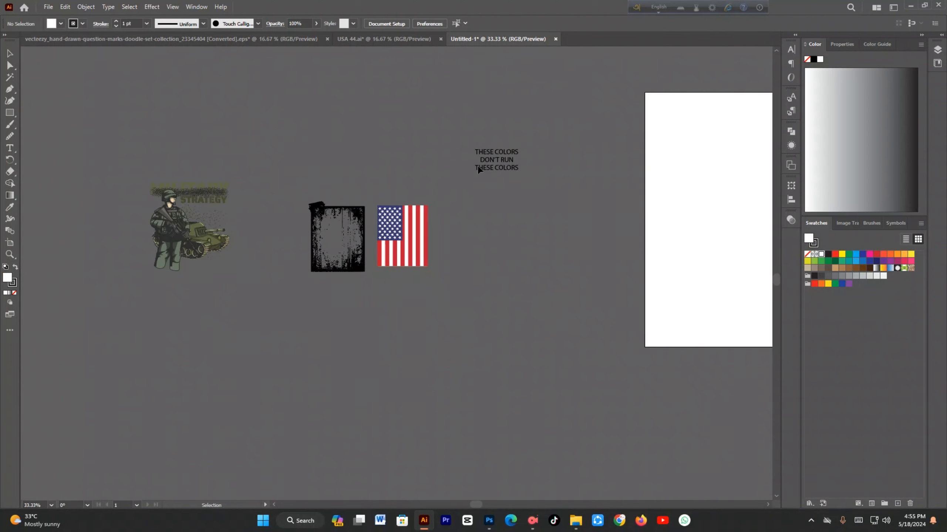
scroll(498, 170, up, 4)
drag(507, 170, 386, 275)
drag(281, 156, 613, 347)
click(422, 351)
scroll(421, 350, down, 2)
mouse_move(381, 320)
mouse_down()
mouse_move(410, 321)
mouse_move(453, 304)
mouse_up()
drag(461, 370, 489, 275)
scroll(356, 354, up, 2)
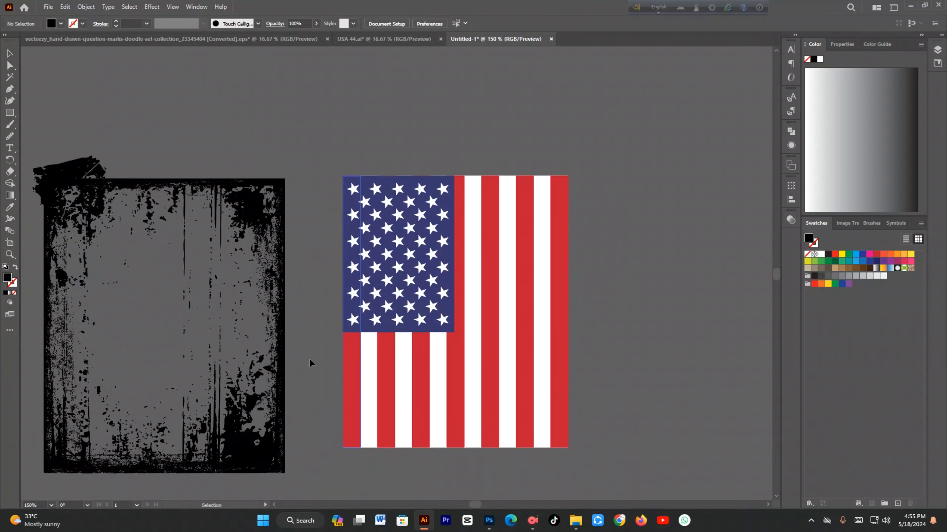
drag(311, 364, 469, 283)
scroll(493, 351, down, 2)
drag(553, 383, 438, 391)
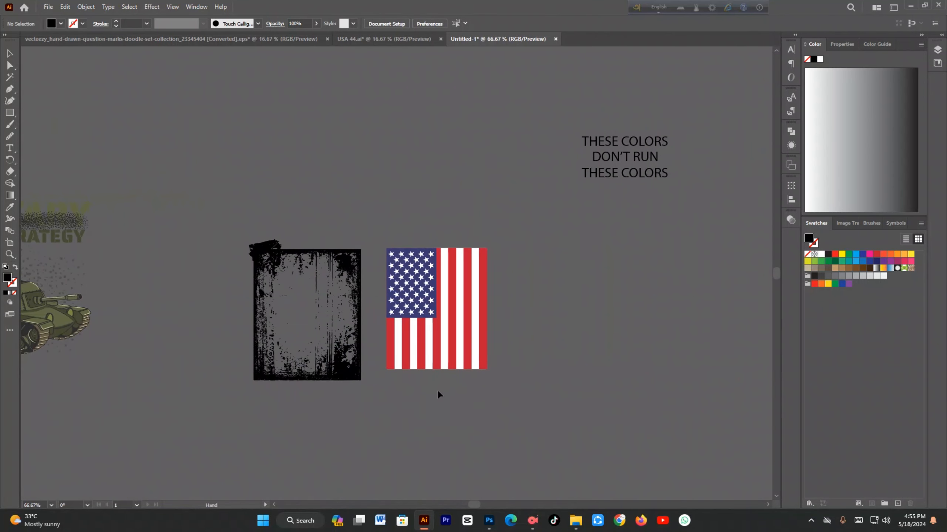
scroll(430, 338, down, 1)
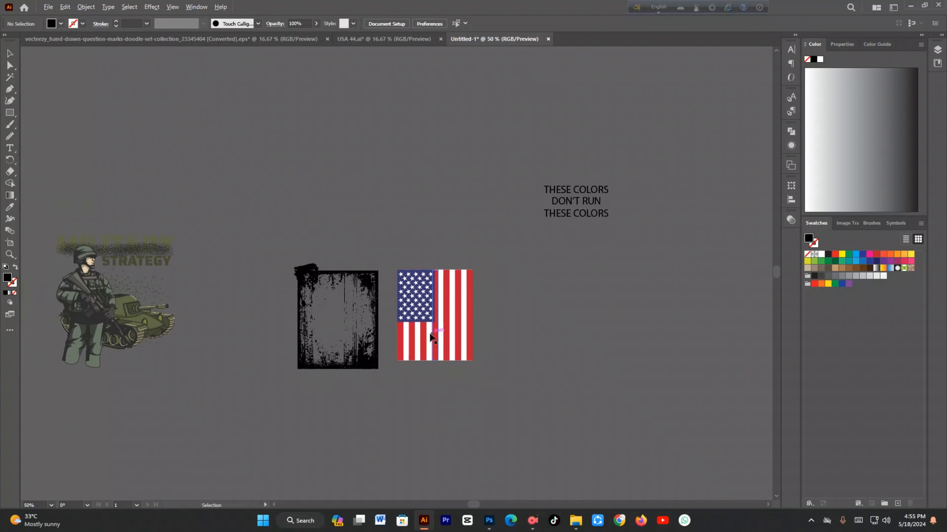
click(467, 352)
click(552, 320)
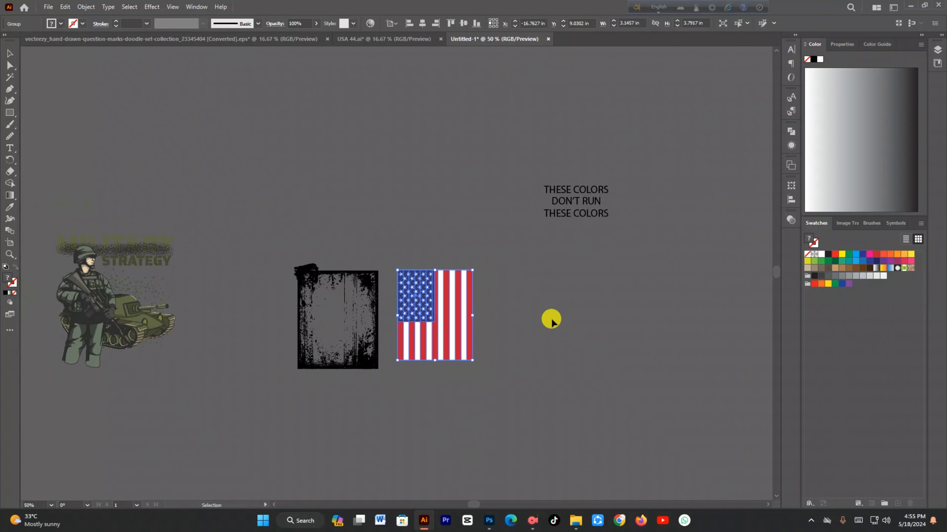
Place a spare copy of the grunge texture and flag in the empty area above and to the left of the soldier artwork.
scroll(104, 333, up, 1)
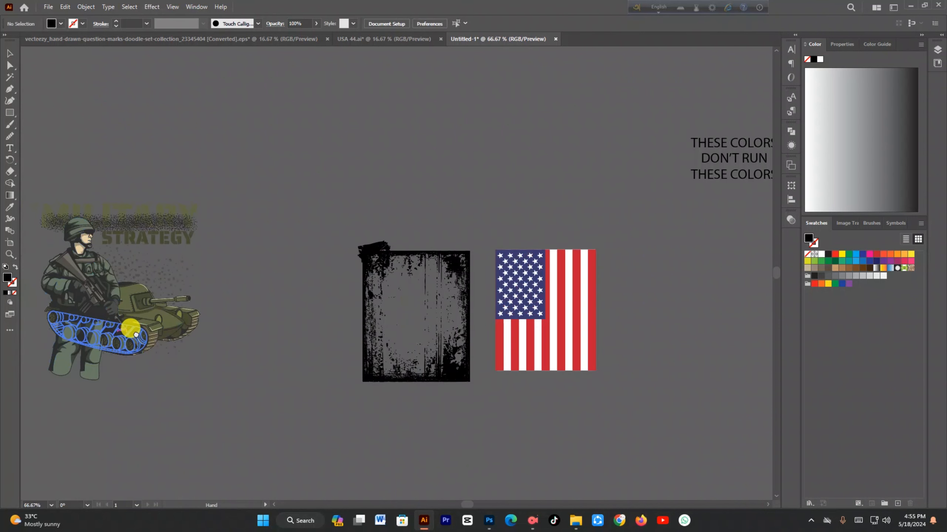
drag(136, 338, 303, 337)
drag(500, 361, 331, 360)
click(545, 370)
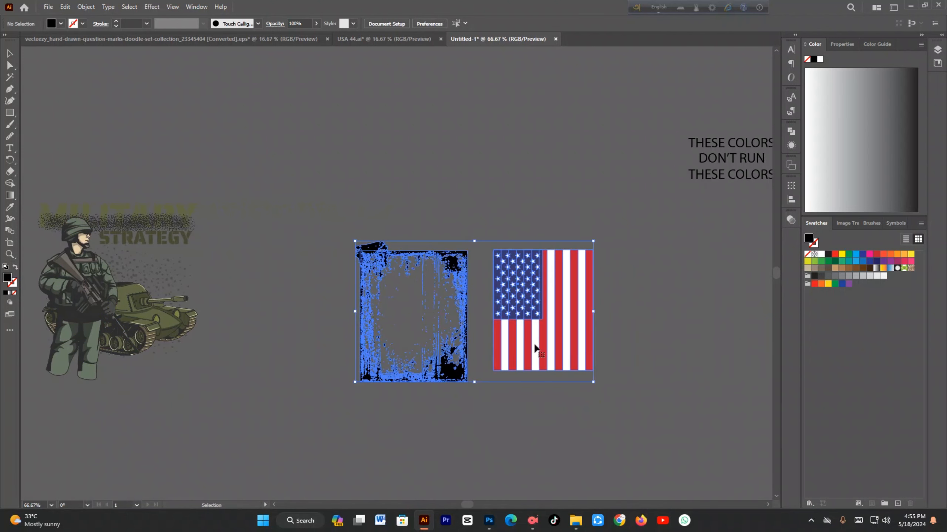
scroll(535, 344, down, 2)
scroll(535, 345, down, 2)
drag(535, 345, 149, 180)
click(338, 367)
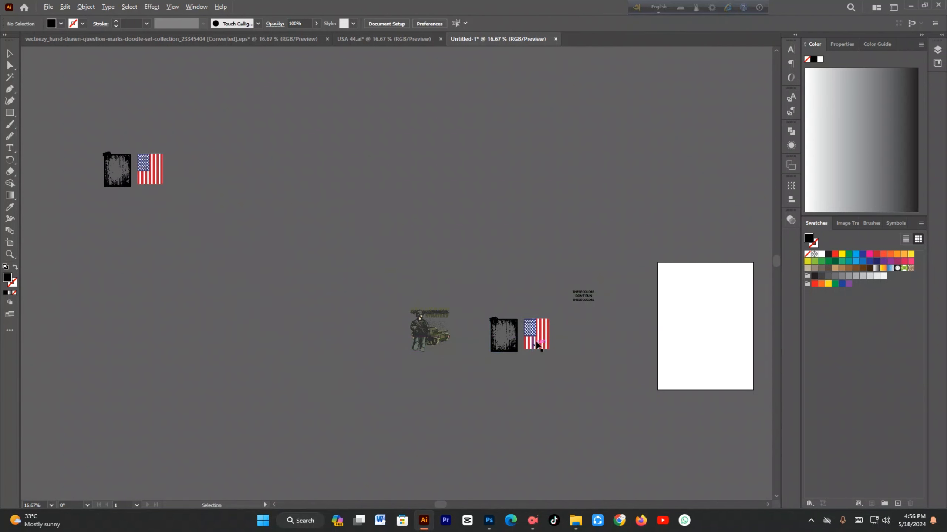
Examine the original flag's stripes and stars and the grunge texture beside it at close range.
scroll(537, 345, up, 7)
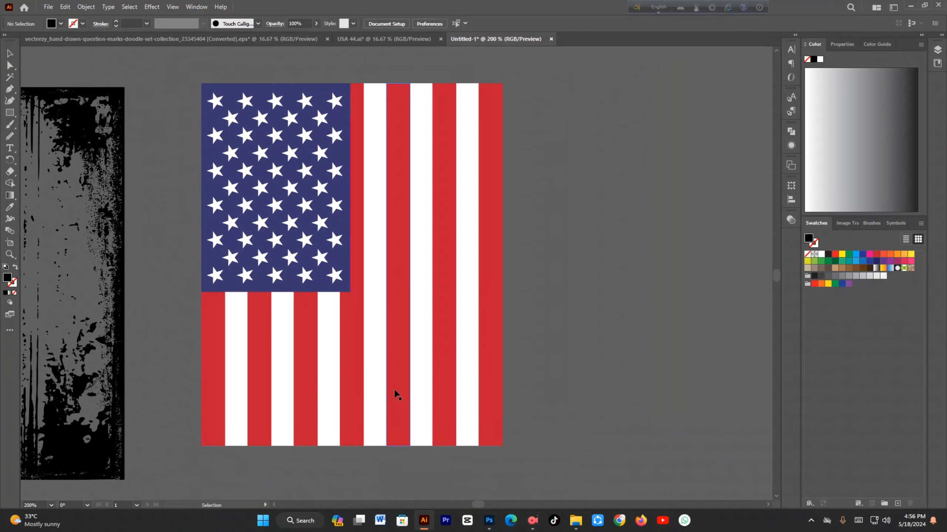
scroll(394, 390, down, 1)
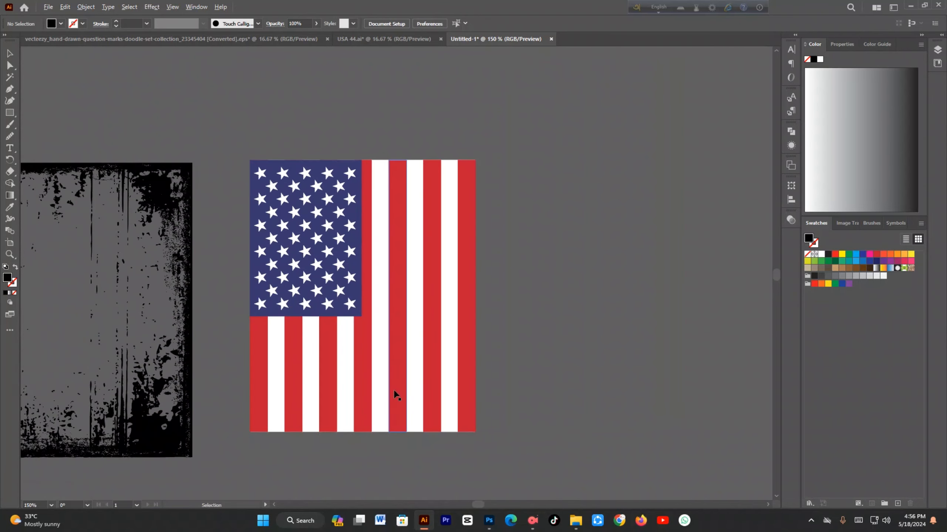
scroll(279, 408, up, 2)
drag(298, 406, 437, 404)
scroll(342, 432, down, 1)
scroll(342, 434, down, 1)
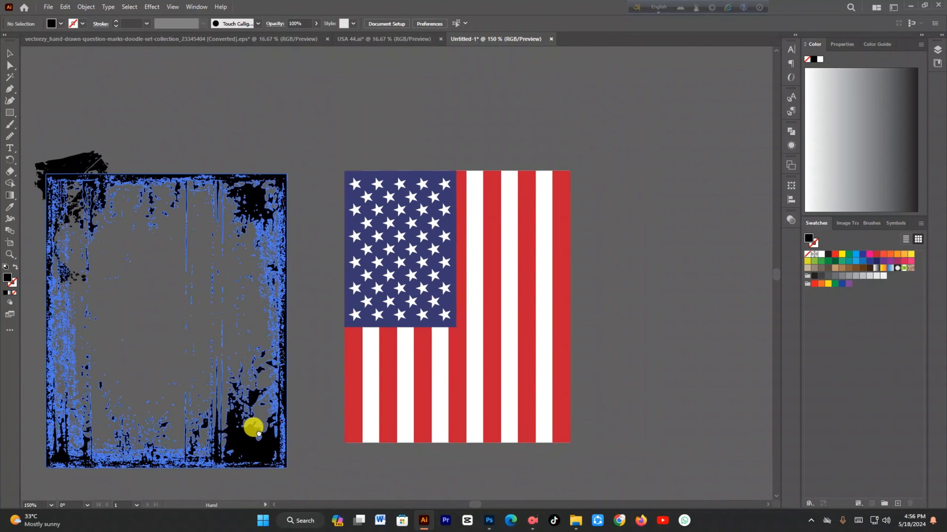
drag(254, 429, 501, 382)
scroll(371, 417, down, 2)
scroll(439, 406, up, 1)
scroll(441, 398, up, 2)
scroll(497, 406, down, 1)
scroll(496, 407, down, 1)
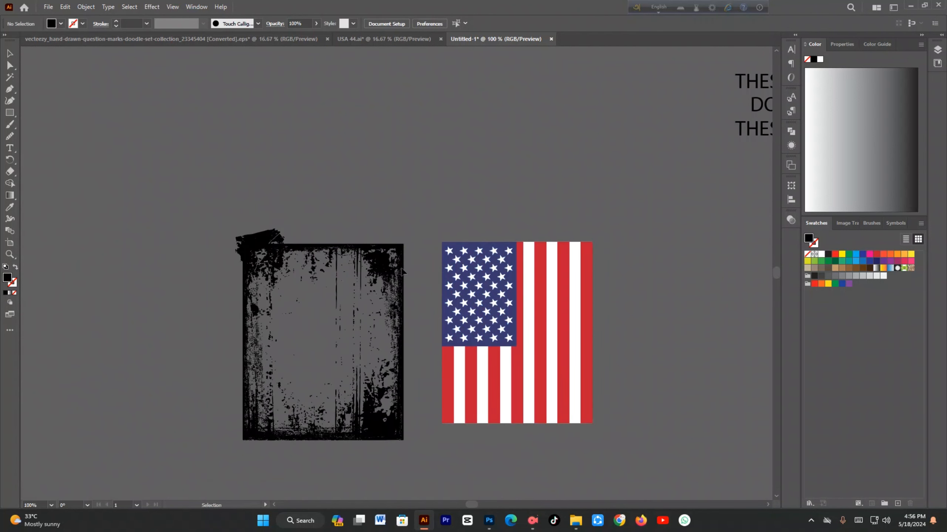
Move the grunge texture farther left of the flag and align the two on their horizontal and vertical centres.
drag(377, 415, 369, 394)
click(411, 200)
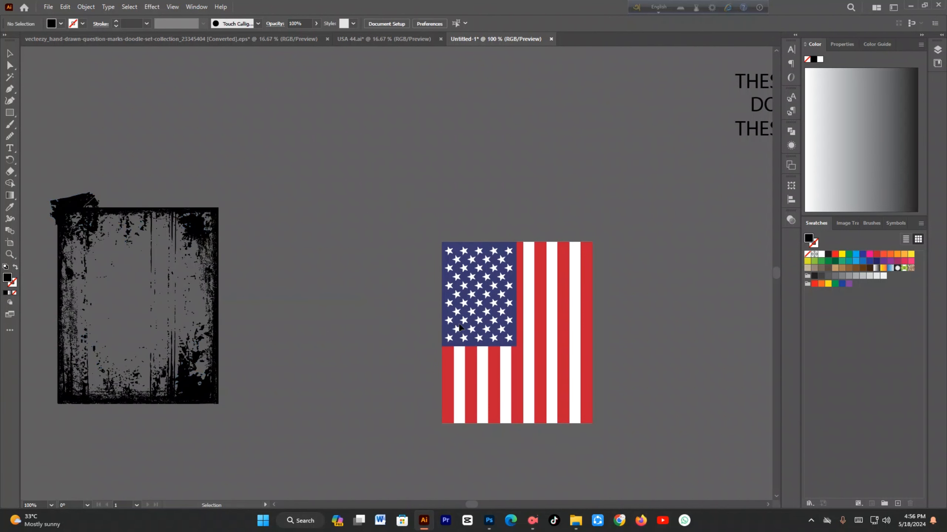
click(200, 391)
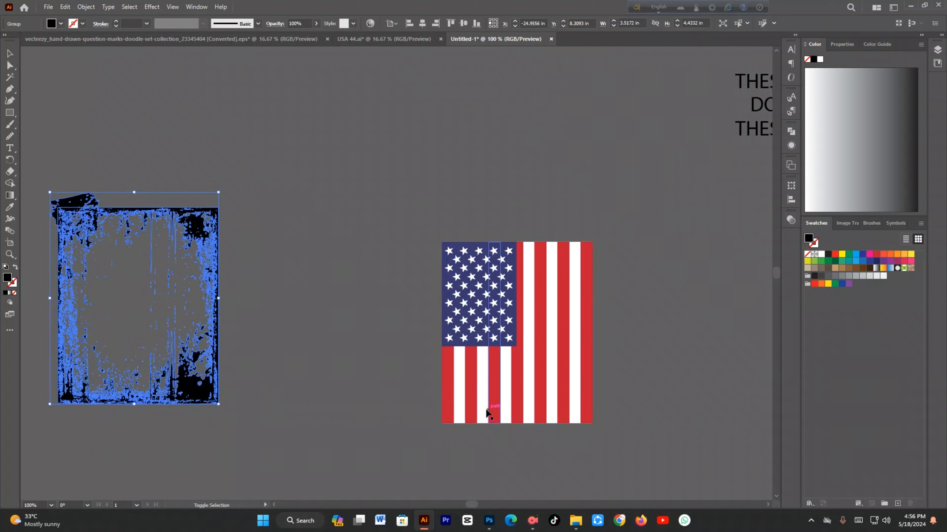
shift+click(508, 313)
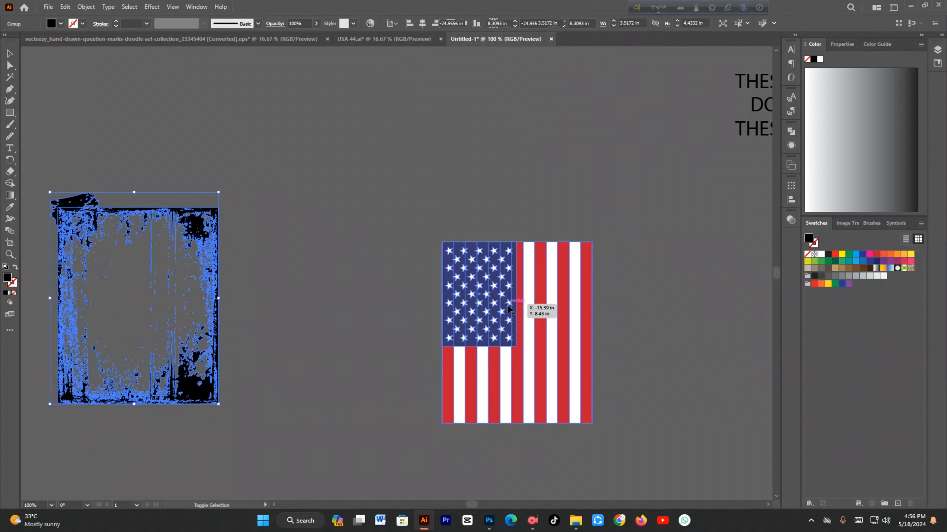
click(423, 23)
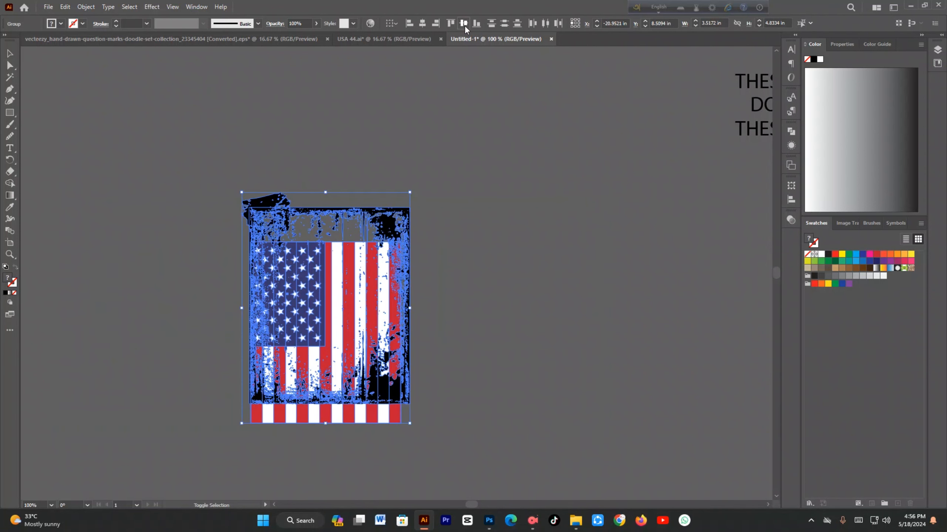
click(464, 24)
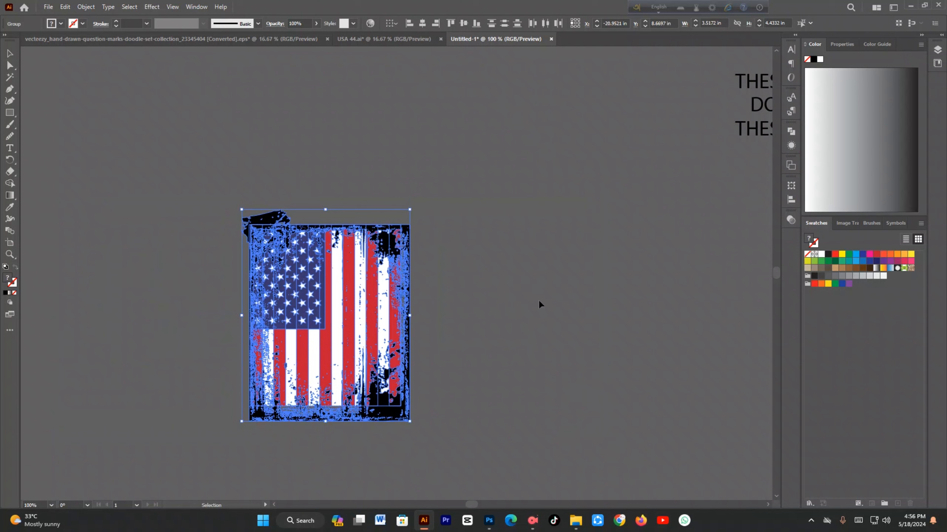
click(568, 314)
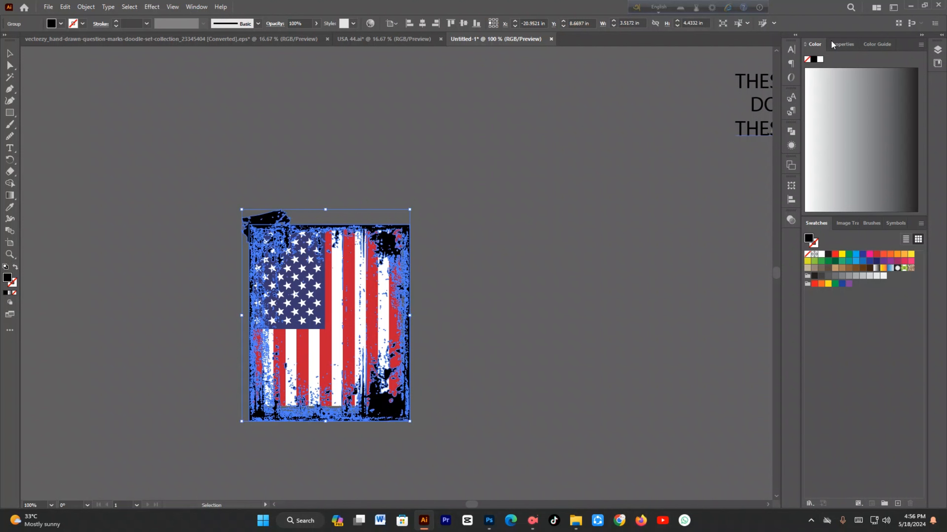
Set the grunge texture's fill to black (000000) and remove the texture from over the flag.
double_click(8, 278)
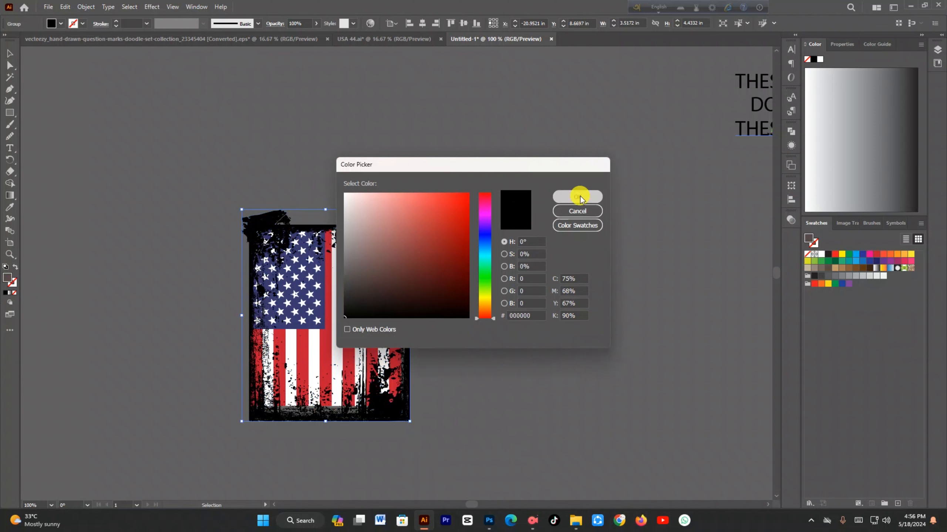
click(559, 196)
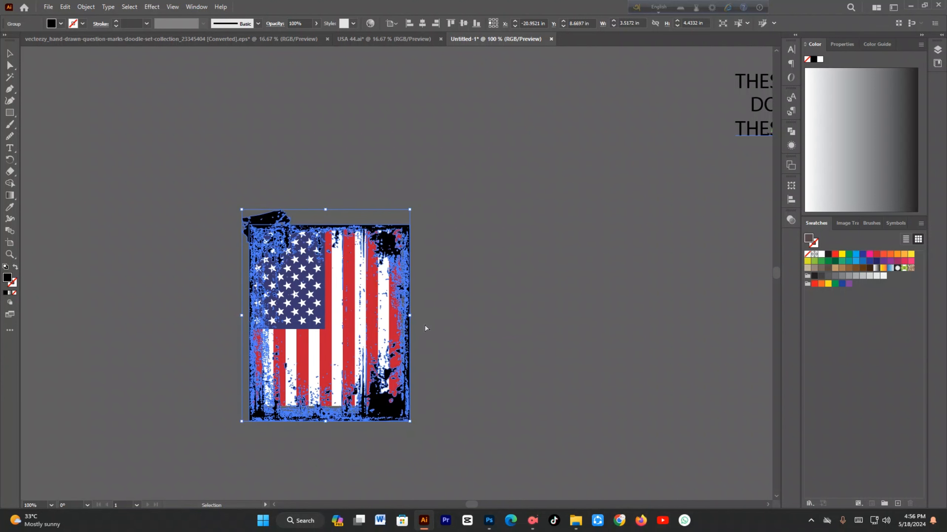
key(Delete)
Select the flag and show the Transparency settings floating beside it on the canvas.
click(380, 328)
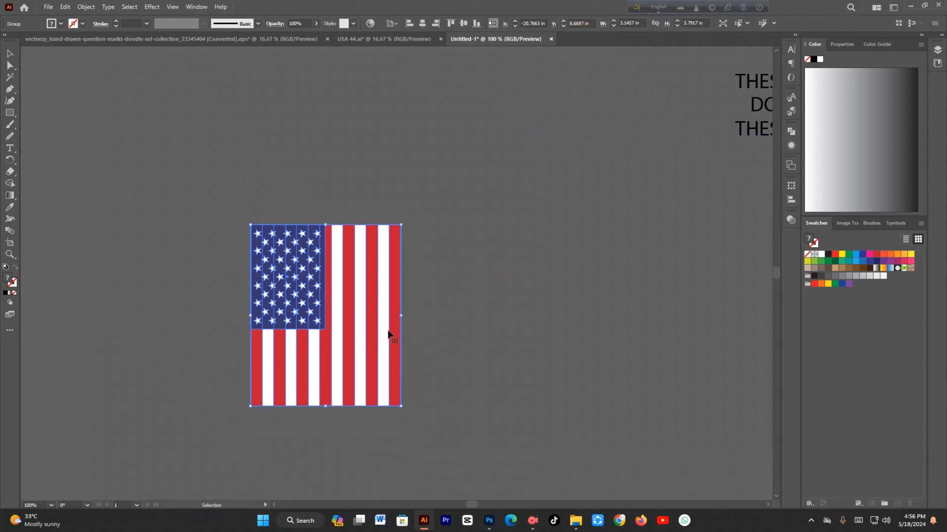
click(791, 220)
click(552, 151)
click(324, 348)
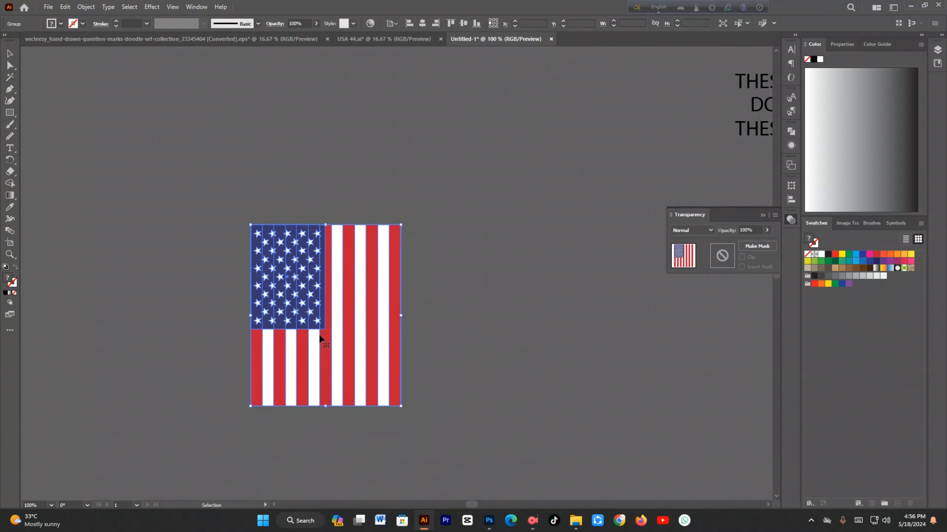
click(195, 7)
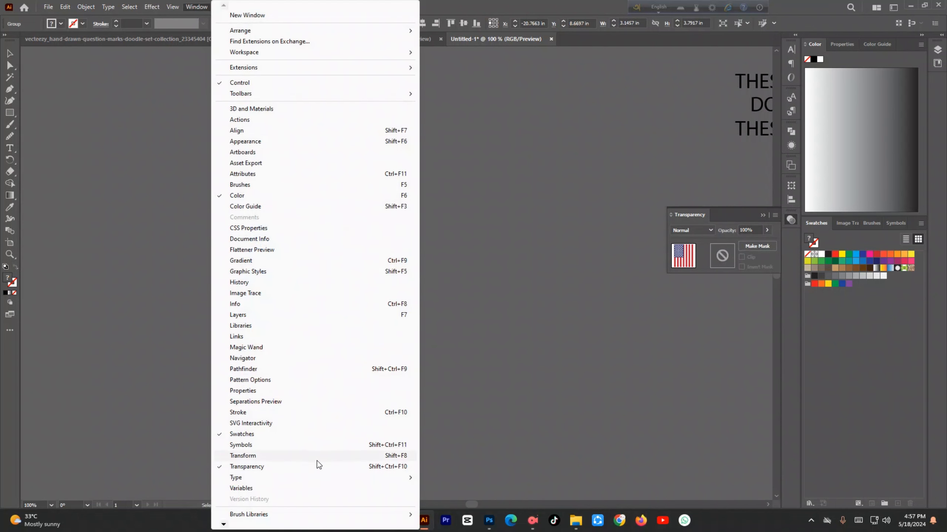
click(253, 466)
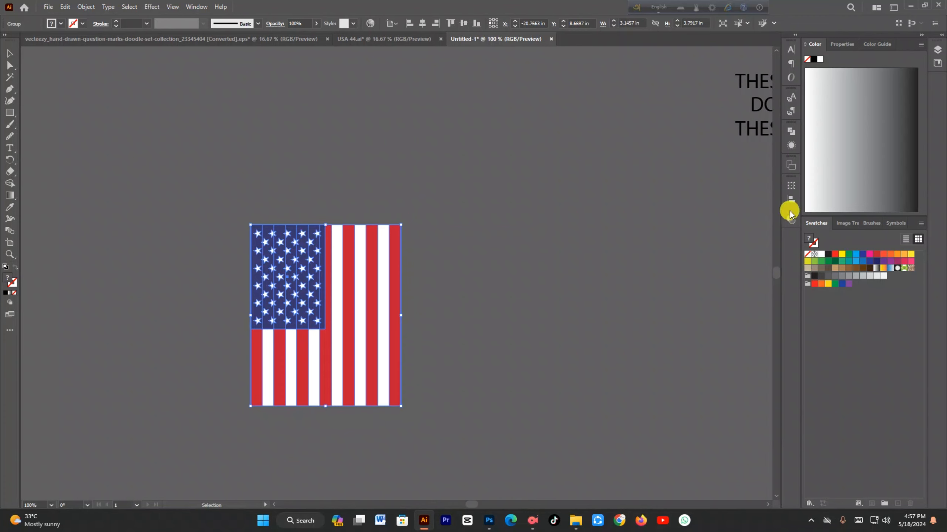
drag(791, 220, 604, 241)
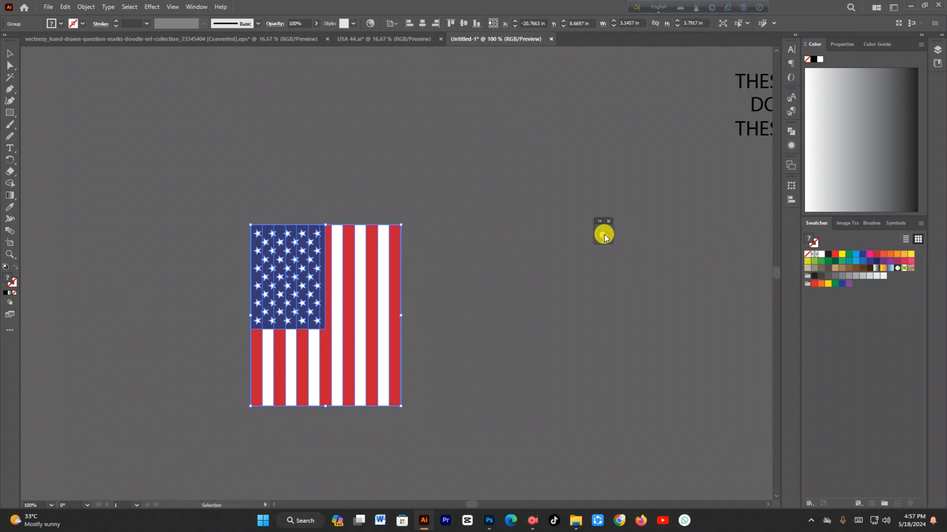
click(603, 235)
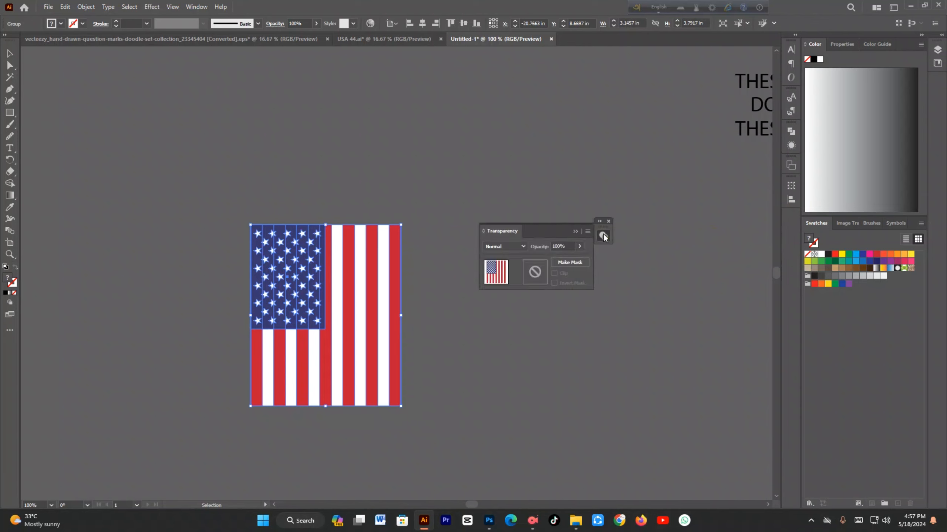
Make an opacity mask on the flag with Clip off, paste the black grunge texture into it, and return to the flag artwork.
click(566, 263)
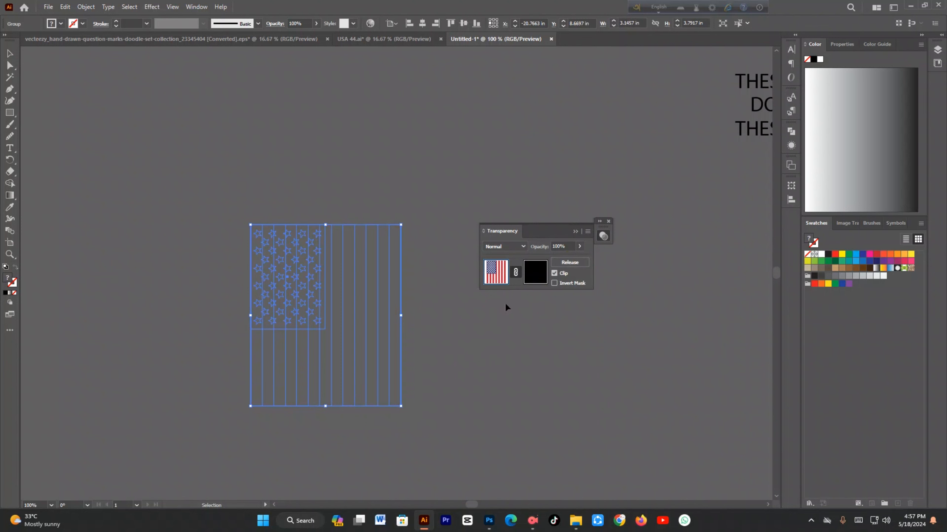
click(558, 274)
click(536, 279)
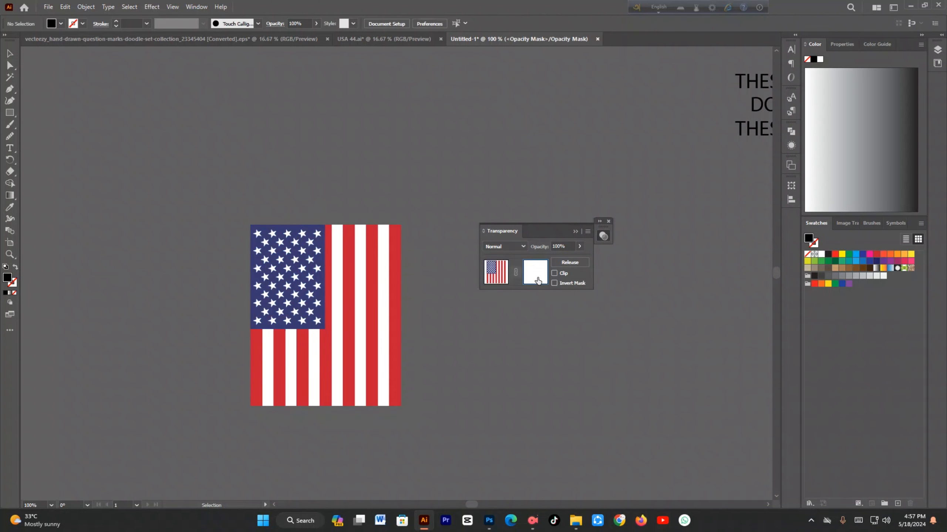
key(ctrl+v)
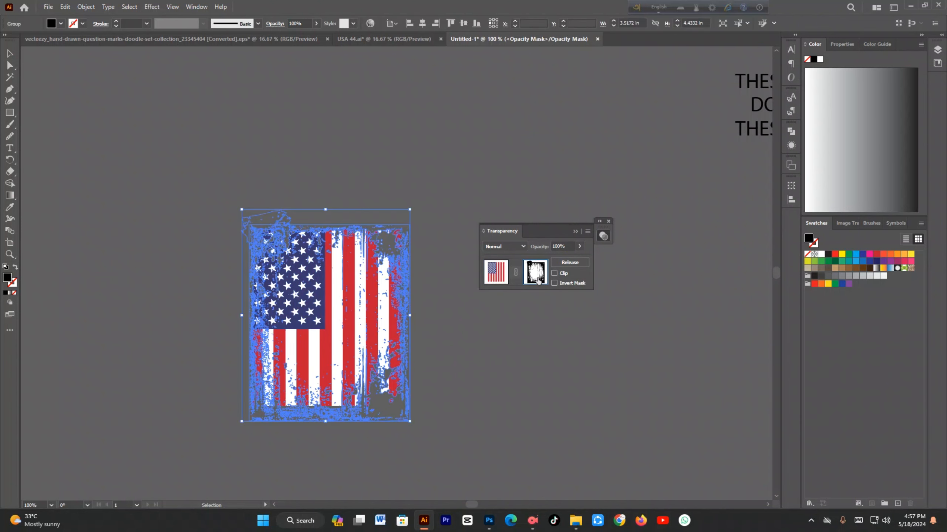
click(494, 280)
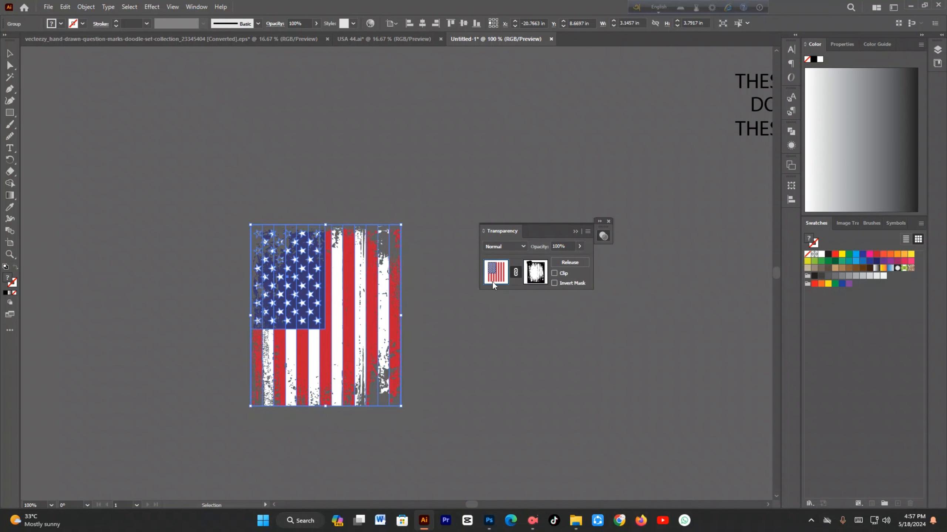
click(603, 236)
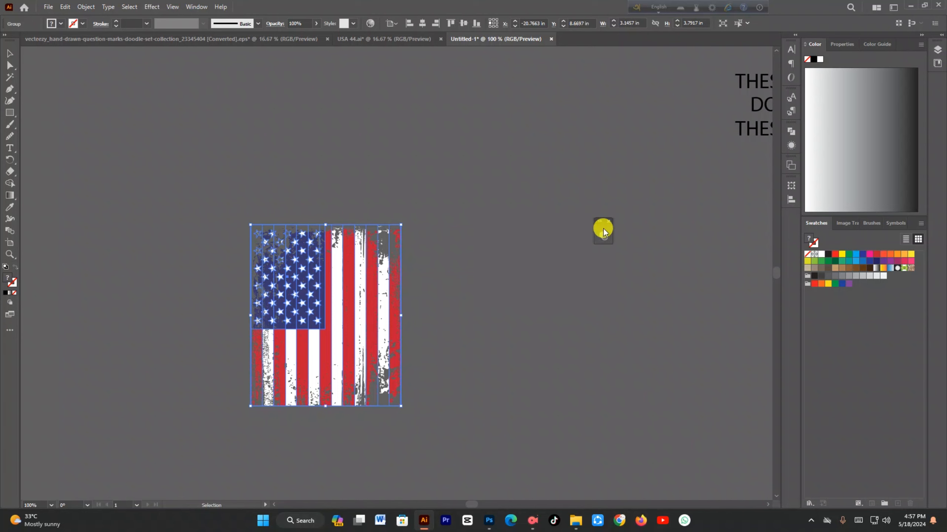
drag(604, 231, 791, 224)
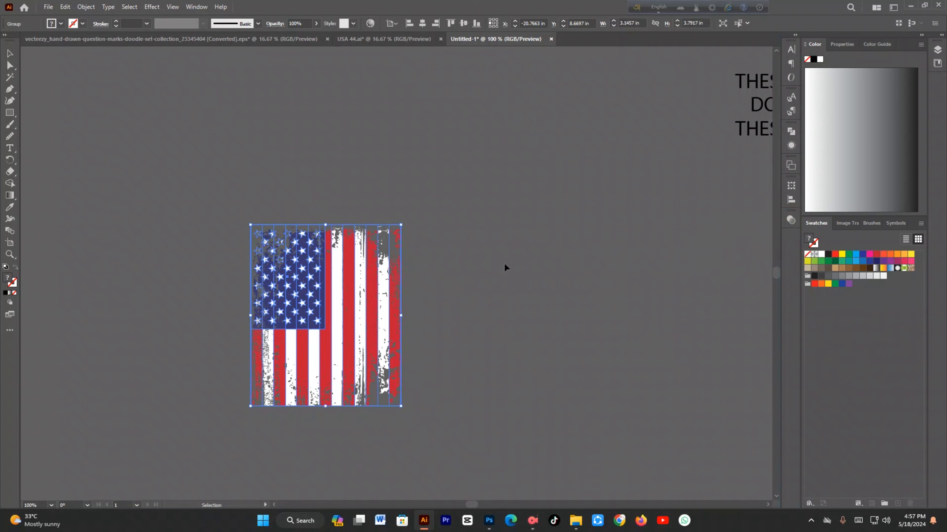
Examine the distressed flag and the neighbouring soldier and tank artwork at different magnifications.
scroll(406, 312, down, 2)
drag(411, 315, 500, 331)
click(634, 315)
scroll(609, 326, up, 3)
scroll(416, 360, down, 3)
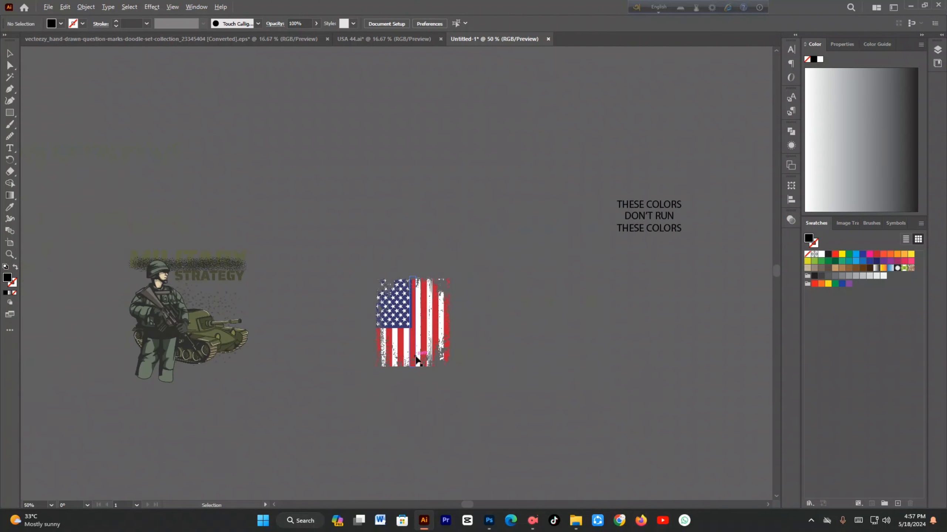
click(176, 352)
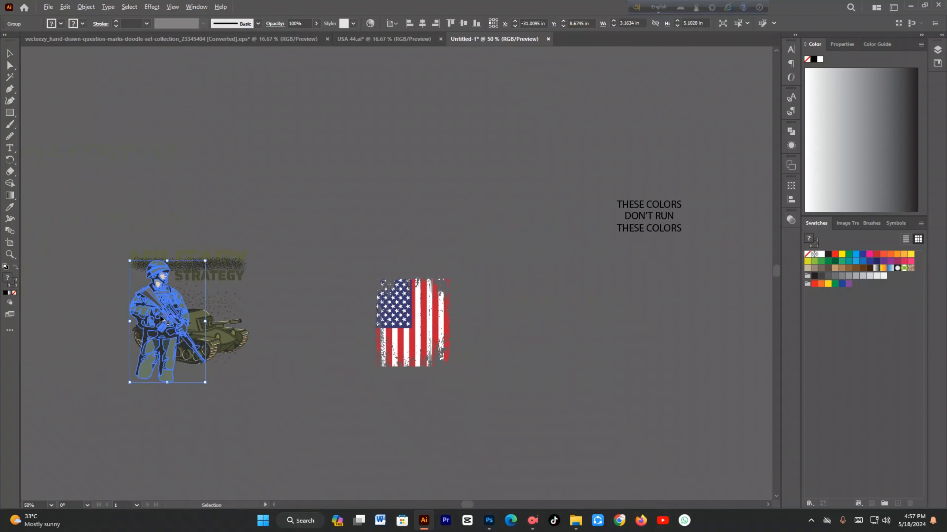
scroll(198, 349, up, 2)
scroll(200, 350, down, 3)
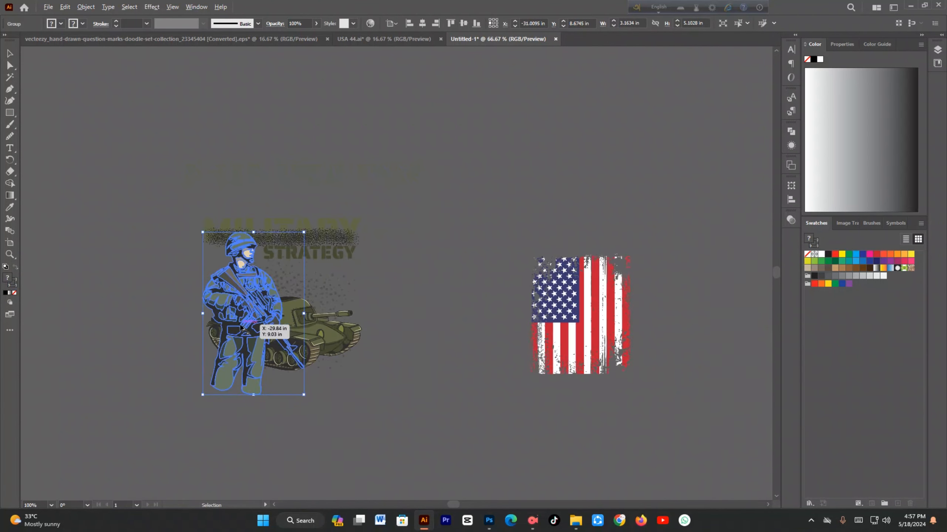
drag(187, 233, 320, 382)
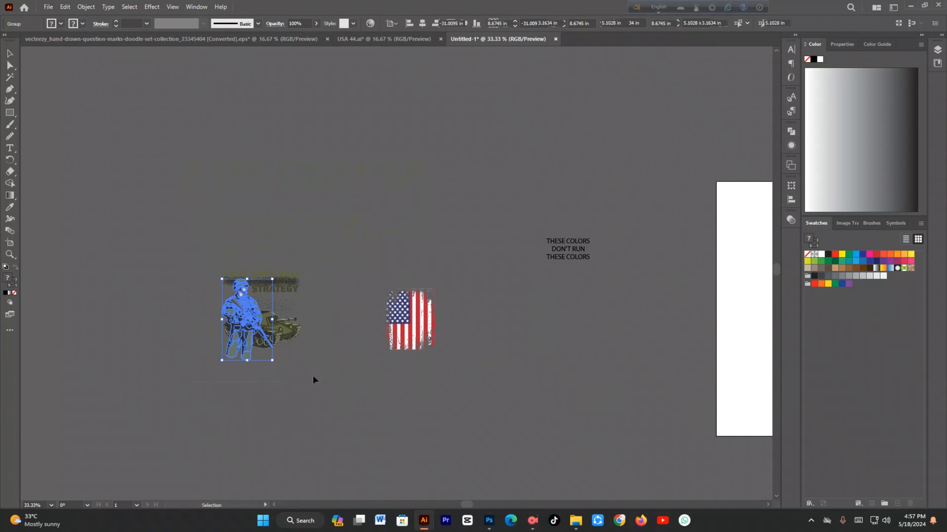
scroll(262, 327, down, 2)
drag(263, 329, 79, 161)
click(232, 363)
scroll(337, 317, up, 2)
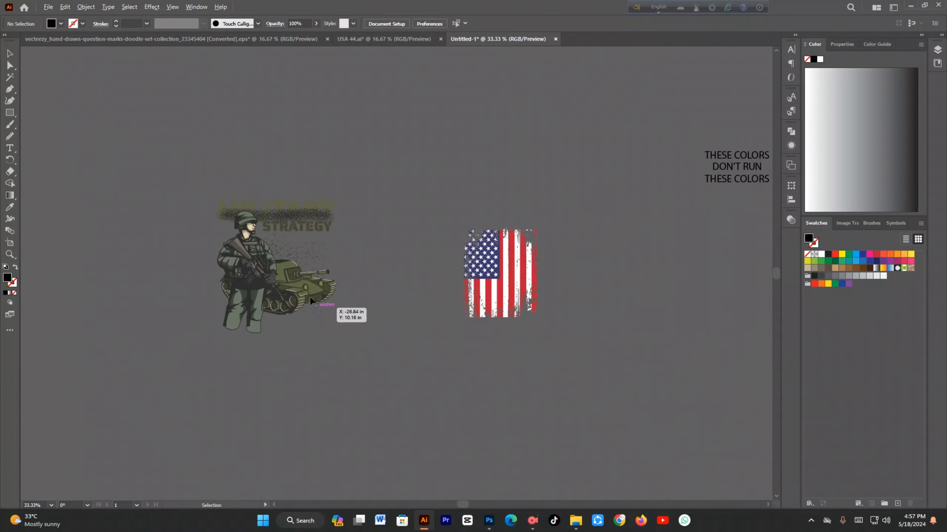
Move the whole military artwork with soldier, tank and lettering farther away into the empty space left of the flag.
click(203, 214)
scroll(186, 192, down, 2)
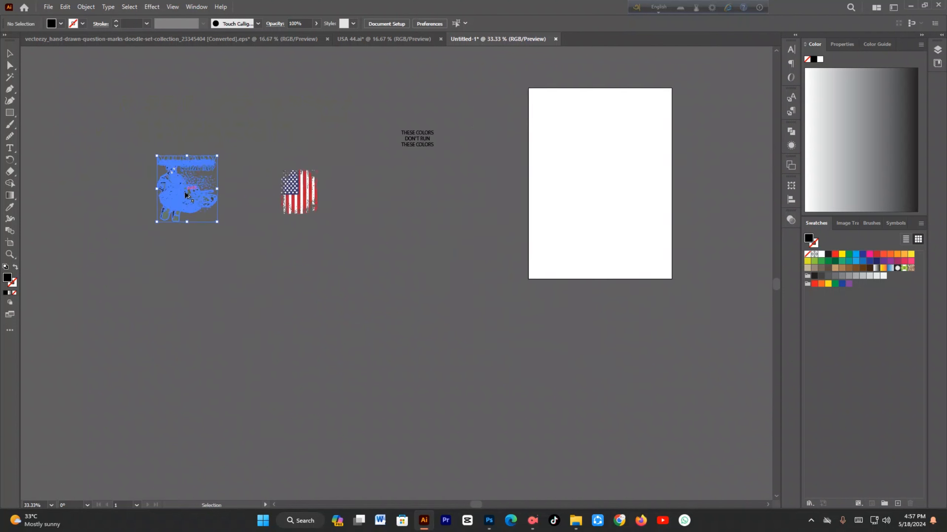
drag(185, 190, 339, 278)
click(111, 249)
Ungroup the soldier and place a copy of its dark line-art path in the empty area right of the tank.
scroll(86, 231, up, 2)
scroll(292, 205, up, 3)
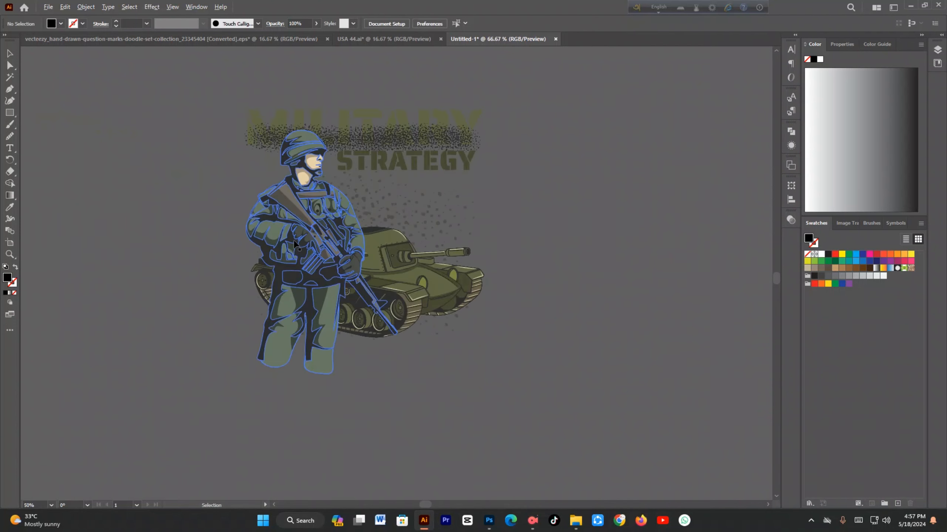
right_click(294, 244)
click(325, 389)
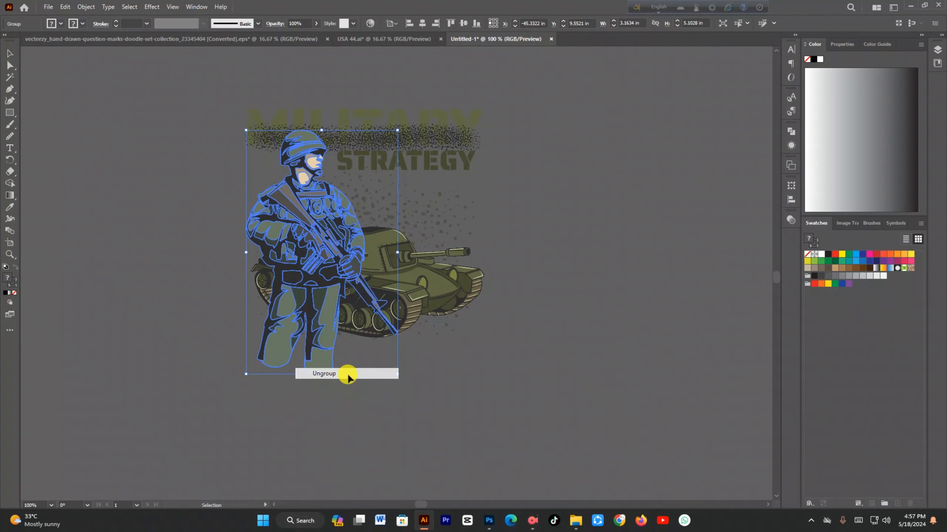
click(175, 398)
drag(263, 325, 376, 355)
click(545, 376)
Move the copied soldier line art on top of the distressed flag.
scroll(408, 288, down, 1)
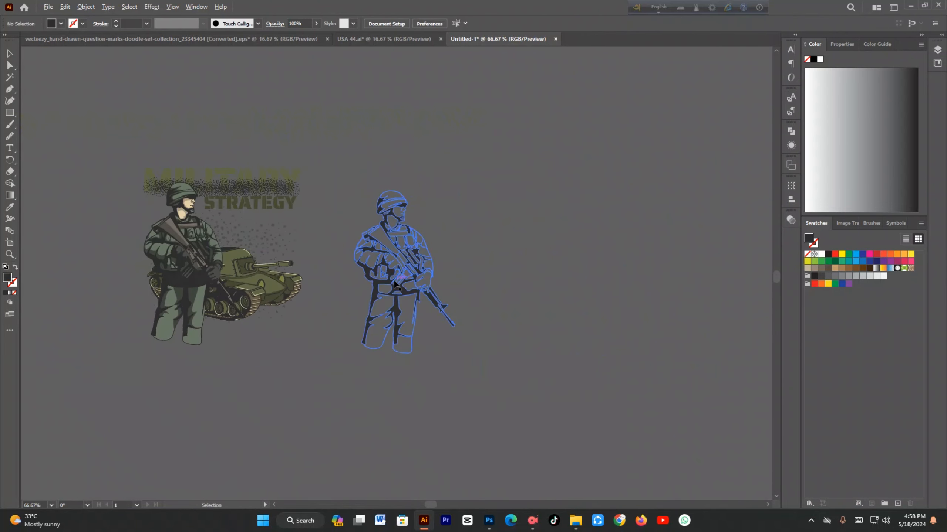
scroll(401, 284, up, 2)
click(406, 298)
scroll(409, 302, down, 1)
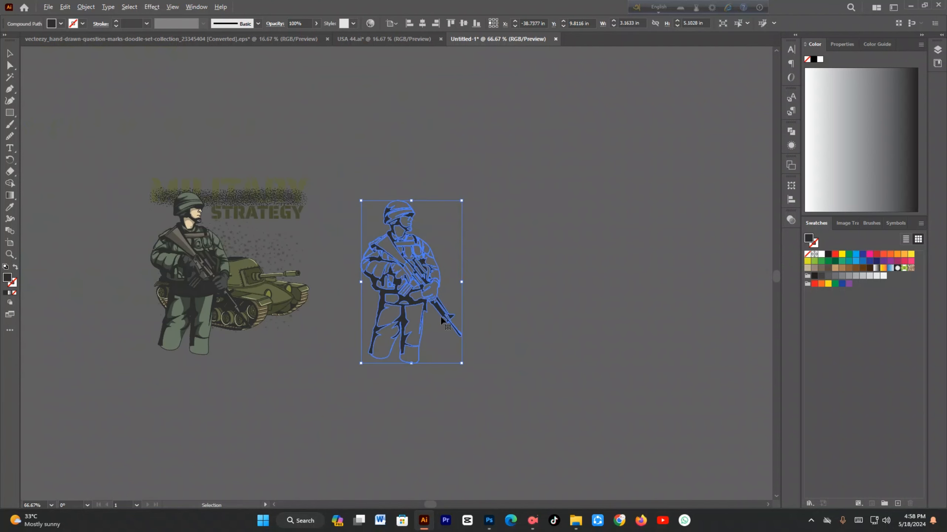
scroll(429, 316, up, 1)
drag(570, 299, 246, 298)
scroll(130, 314, down, 3)
drag(135, 306, 557, 284)
scroll(557, 284, up, 3)
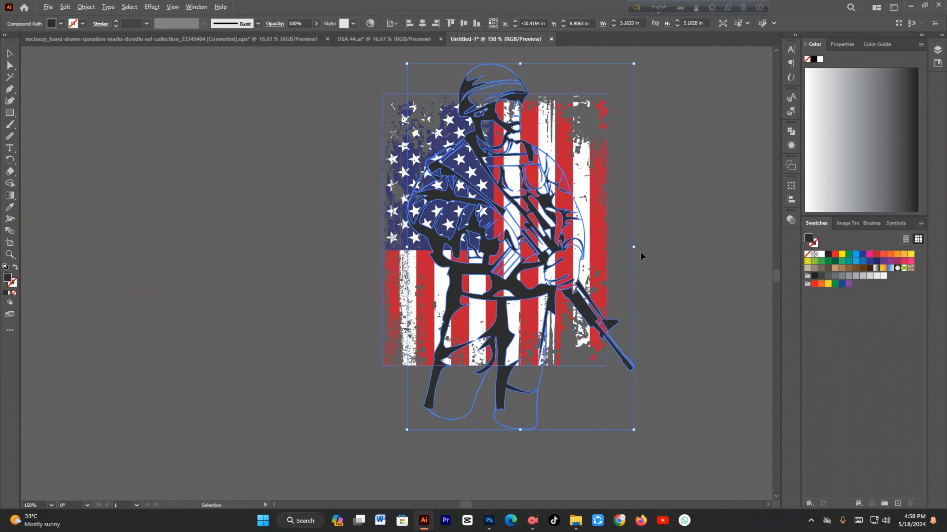
drag(633, 249, 548, 271)
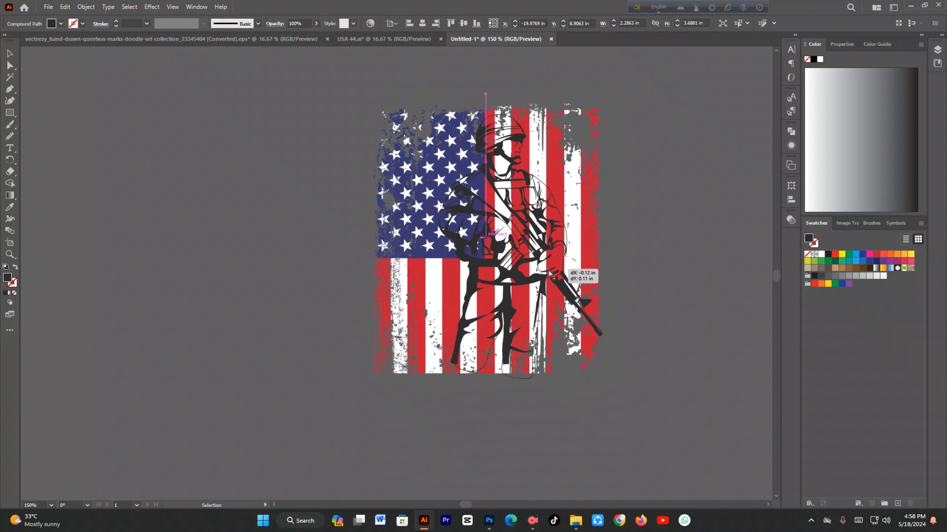
key(ctrl+z)
key(ctrl+z)
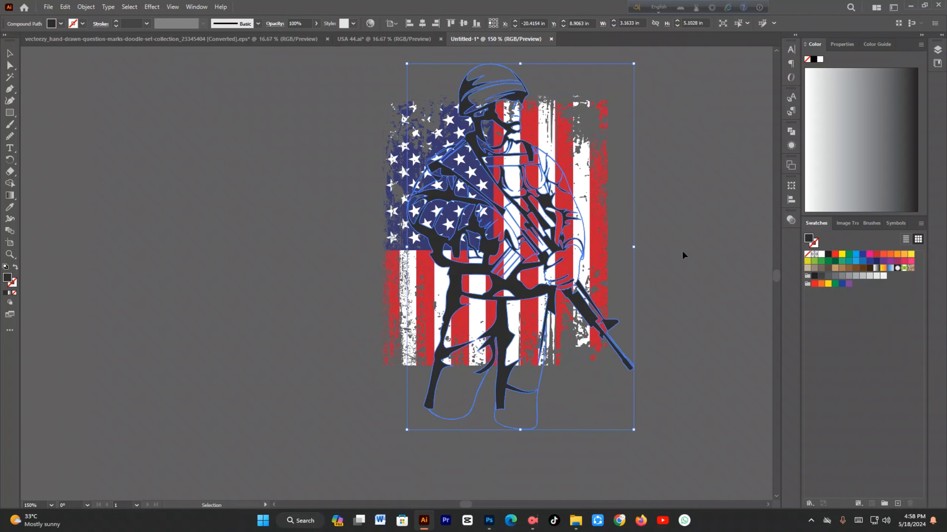
Scale the soldier line art down proportionally to about 2.05 by 3.3 in and place it over the flag's lower middle.
drag(636, 249, 579, 257)
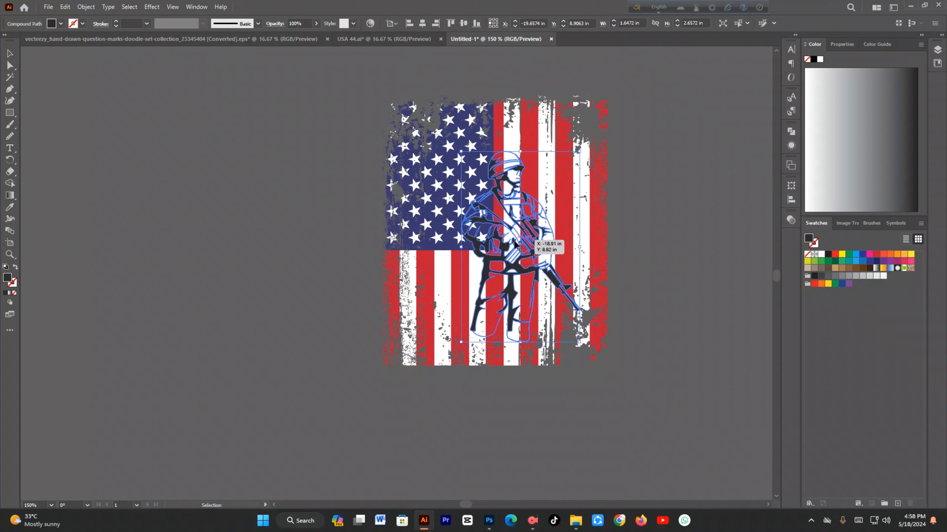
drag(514, 245, 495, 272)
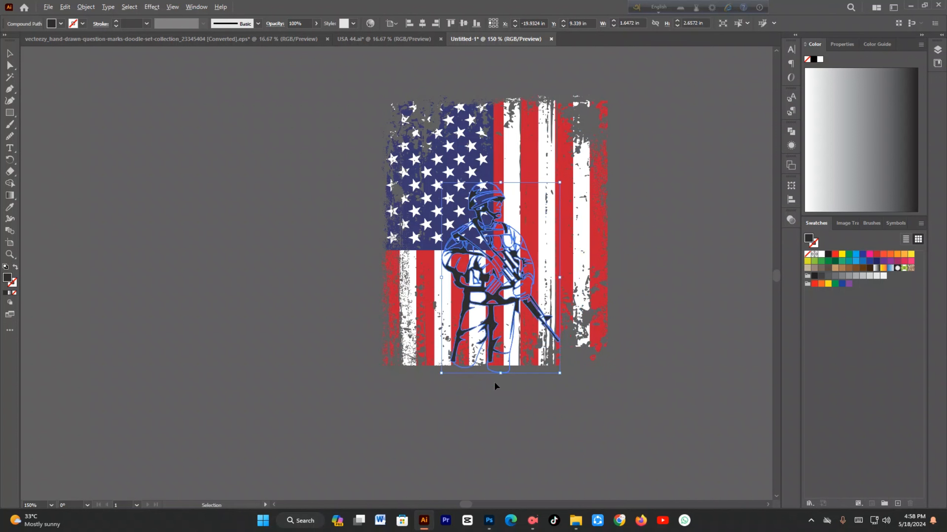
drag(499, 373, 500, 421)
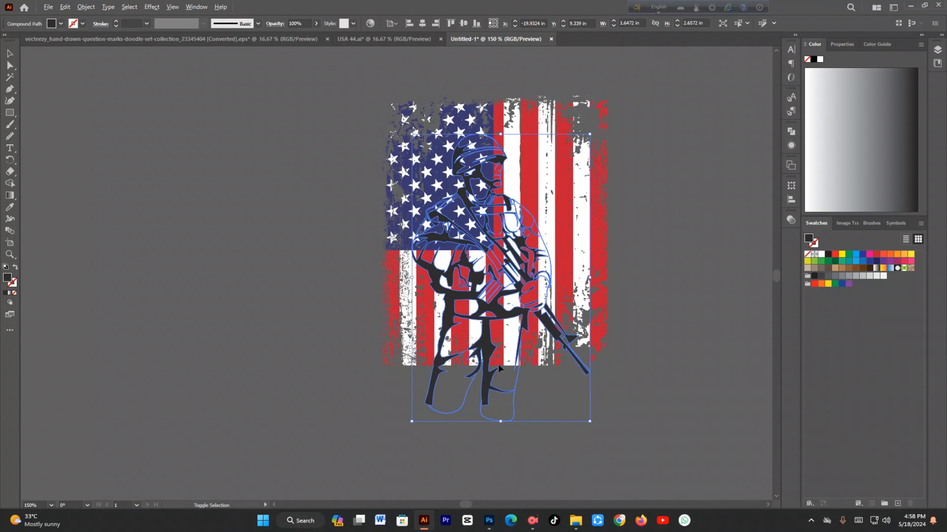
drag(498, 319, 508, 316)
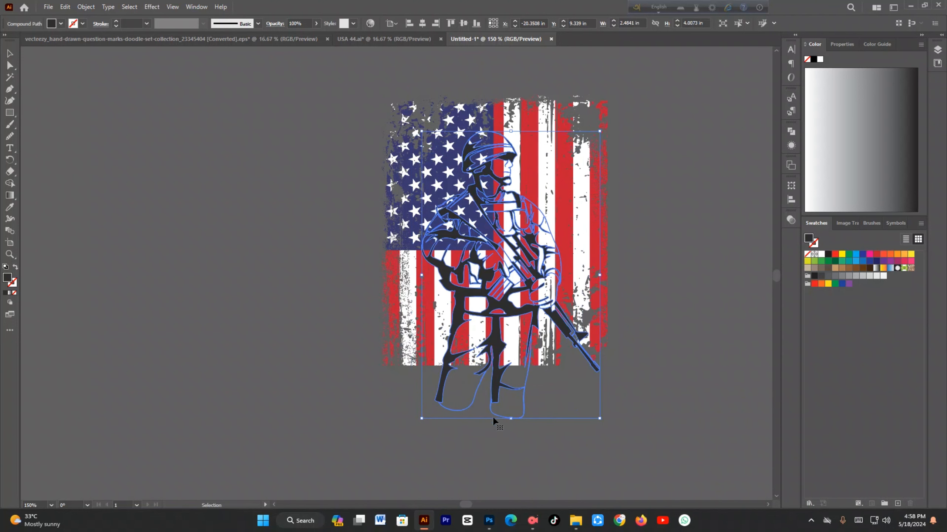
drag(511, 418, 503, 363)
Align the soldier and flag on their horizontal centres, and shift the soldier line art slightly right.
shift+click(533, 123)
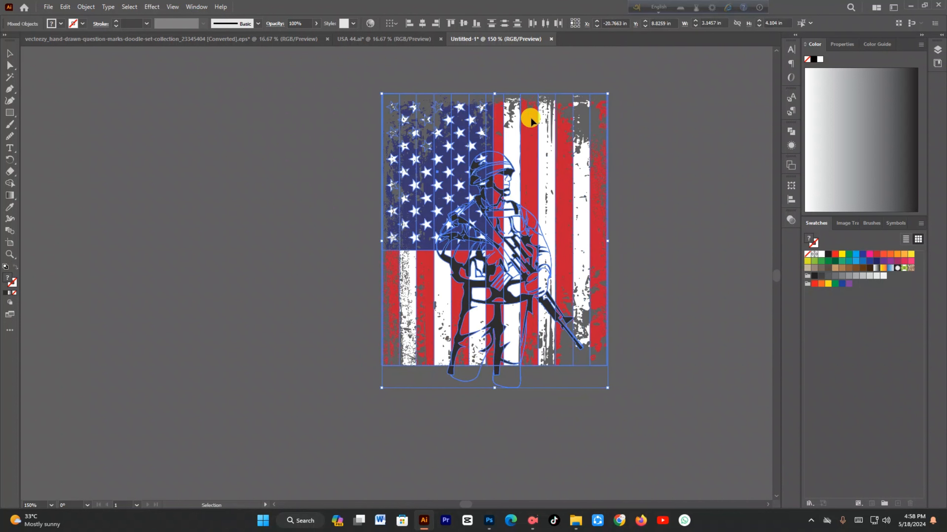
click(422, 23)
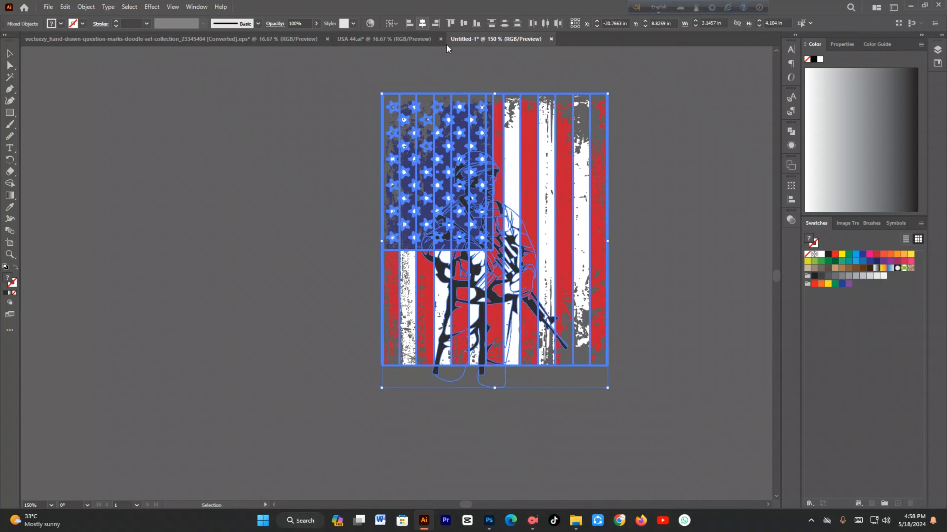
click(698, 263)
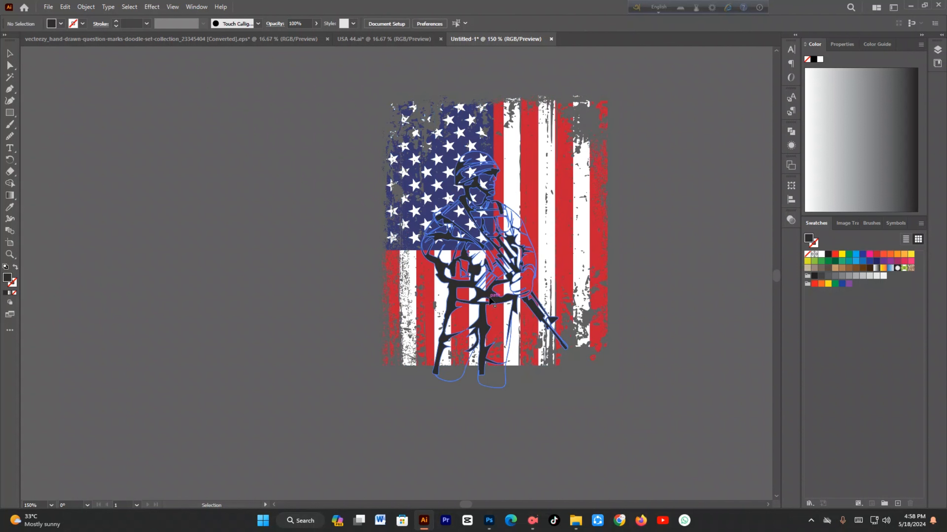
drag(493, 298, 512, 301)
scroll(492, 323, down, 2)
scroll(486, 317, up, 2)
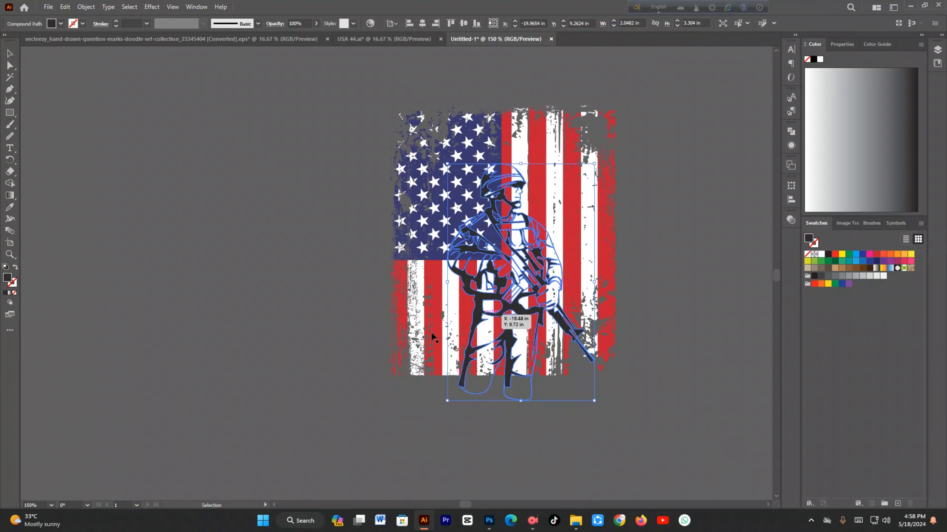
Examine the soldier line art's placement over the distressed flag from several zoom levels.
click(389, 338)
scroll(490, 321, up, 1)
scroll(489, 319, up, 2)
scroll(489, 320, down, 3)
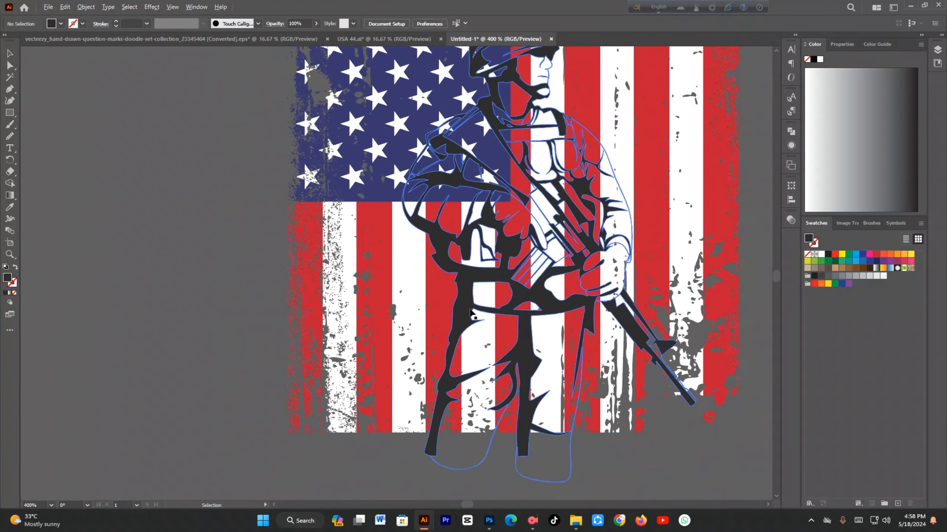
click(470, 310)
key(Left)
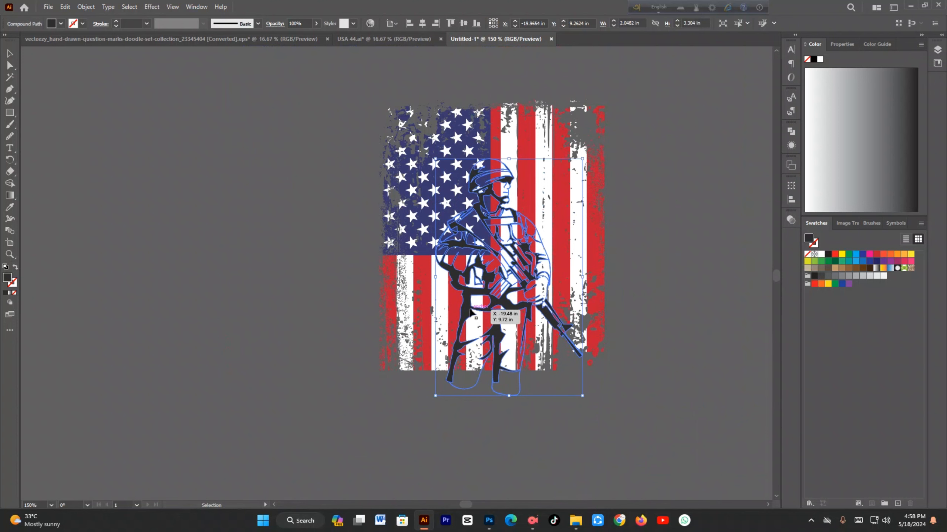
click(227, 282)
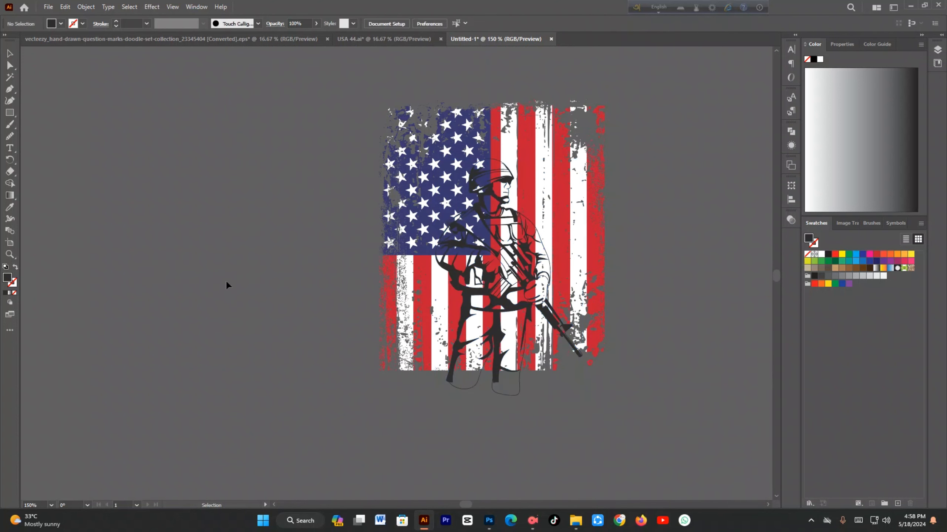
scroll(536, 163, down, 2)
scroll(492, 238, up, 2)
scroll(481, 281, up, 1)
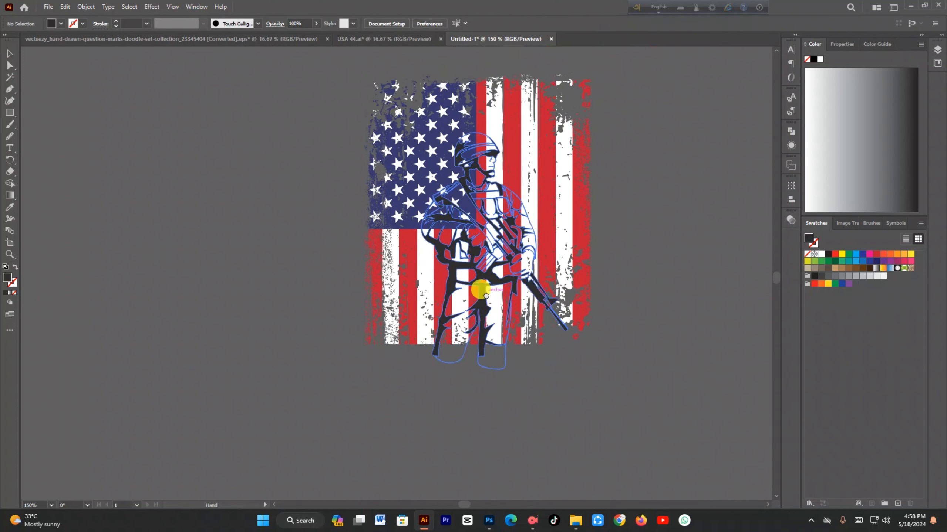
scroll(498, 296, up, 4)
scroll(499, 296, down, 4)
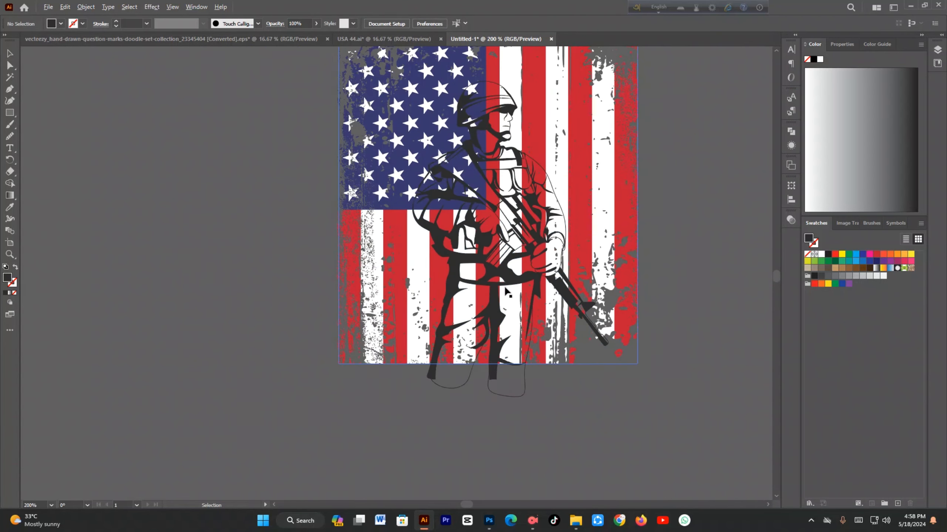
scroll(503, 291, down, 1)
scroll(515, 278, up, 2)
scroll(514, 278, down, 4)
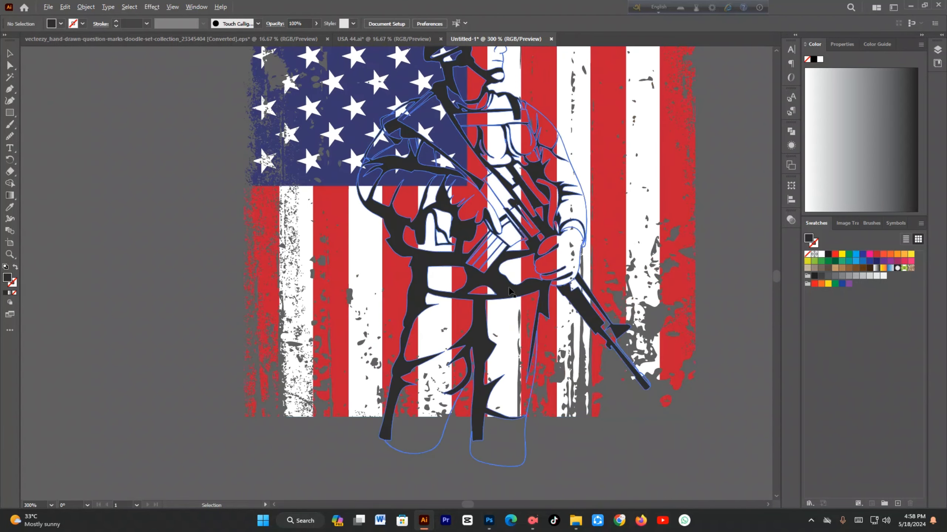
scroll(476, 354, up, 4)
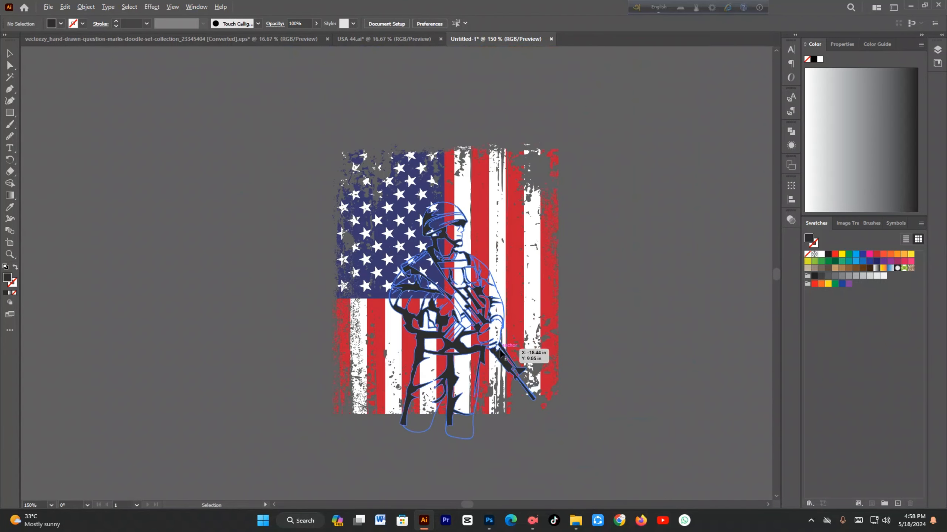
Move the soldier line art slightly up and align it with the flag on their horizontal centres.
mouse_move(504, 363)
mouse_down()
mouse_move(494, 353)
mouse_move(503, 350)
mouse_up()
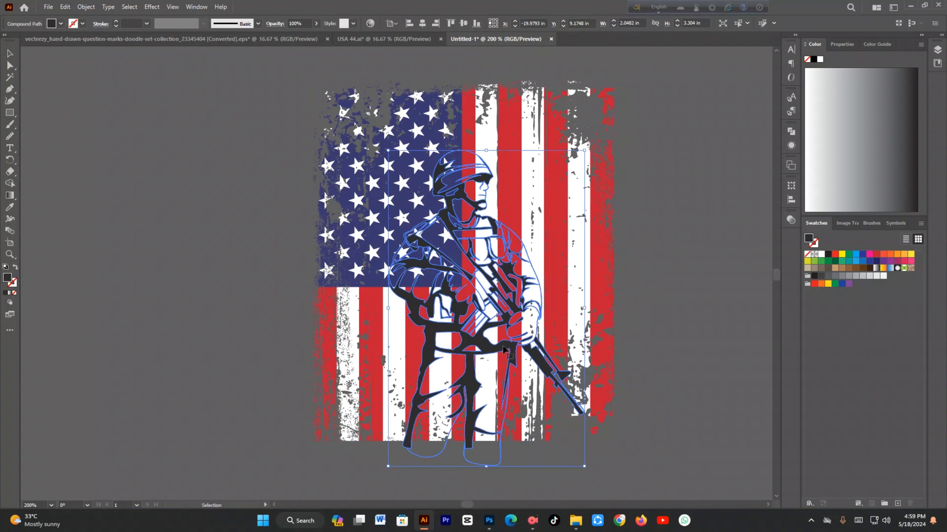
shift+click(606, 264)
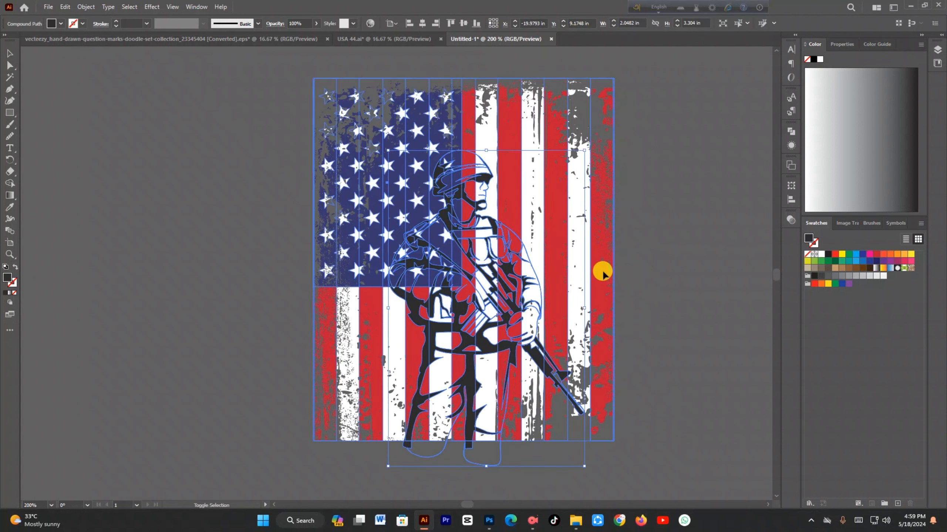
click(426, 24)
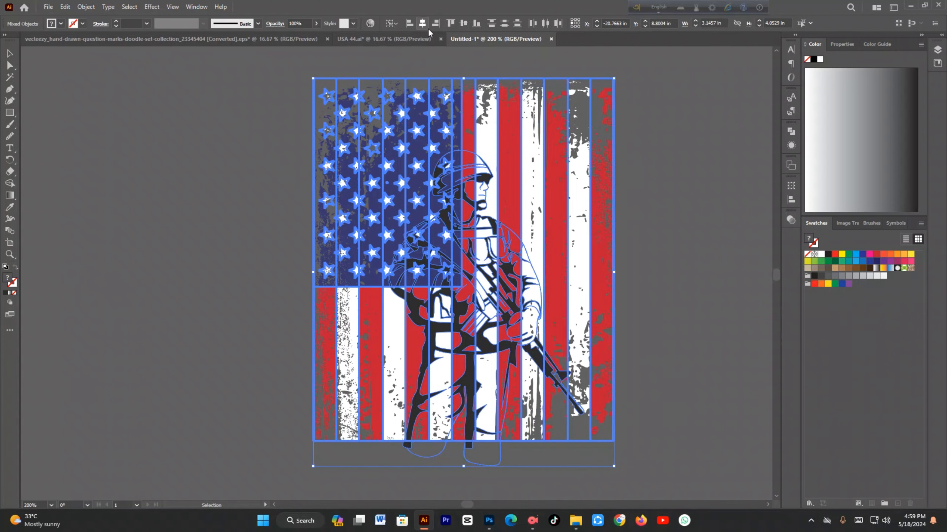
Shift the soldier line art slightly right of the flag's centre so the figure looks balanced over the stripes.
click(704, 243)
drag(481, 316, 507, 316)
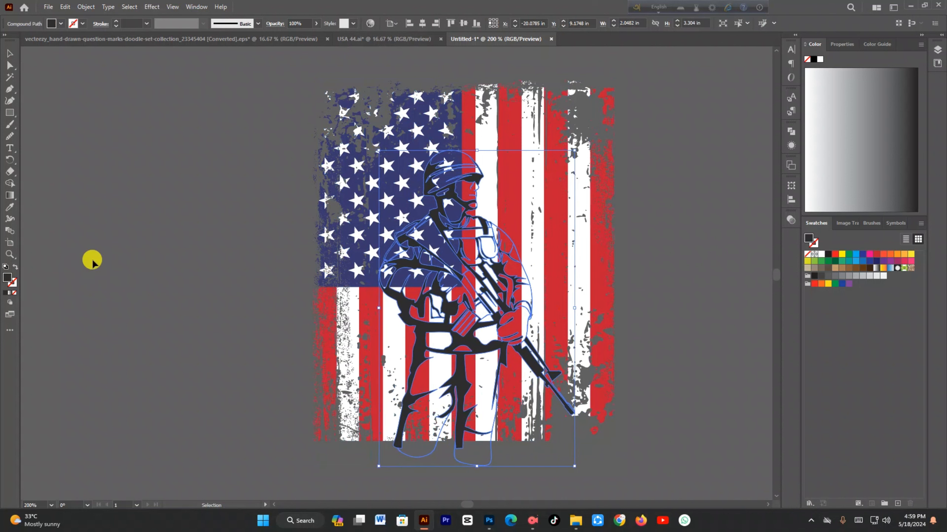
click(91, 260)
scroll(548, 309, up, 1)
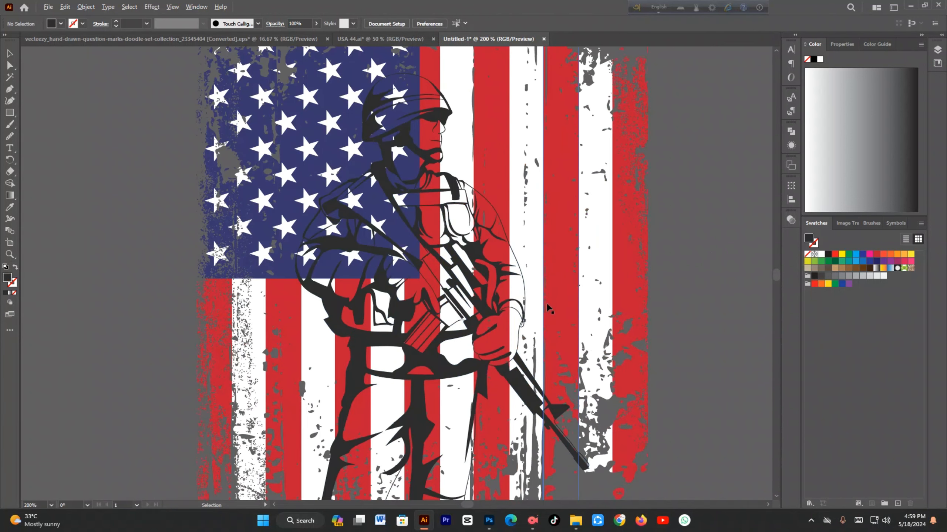
scroll(496, 288, down, 1)
drag(496, 289, 500, 286)
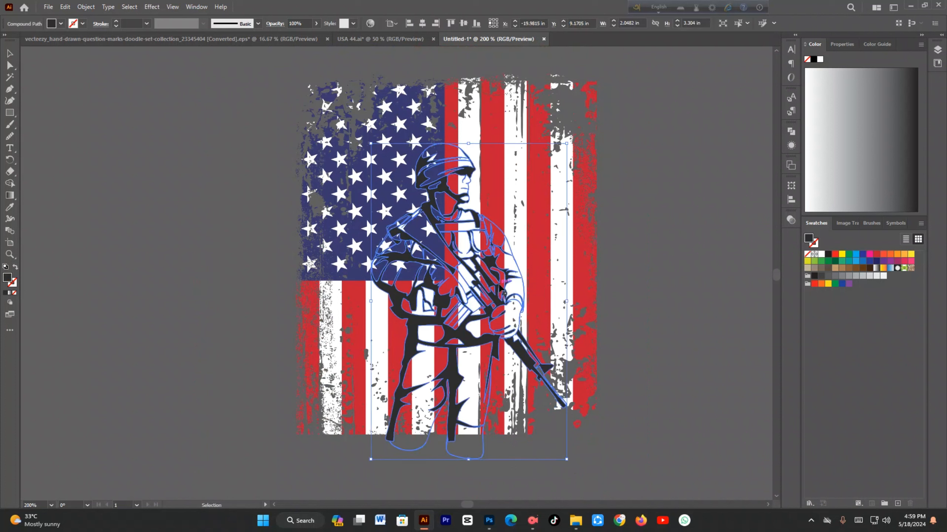
click(85, 6)
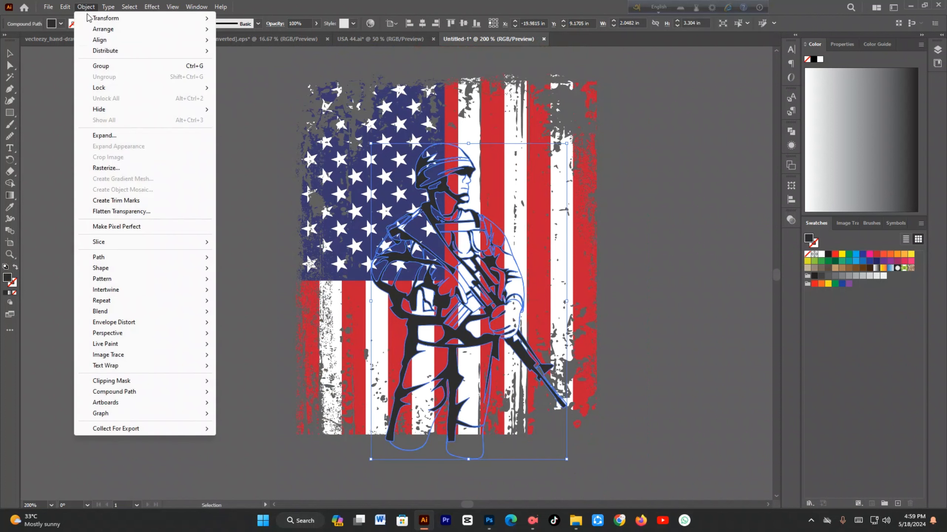
mouse_move(131, 257)
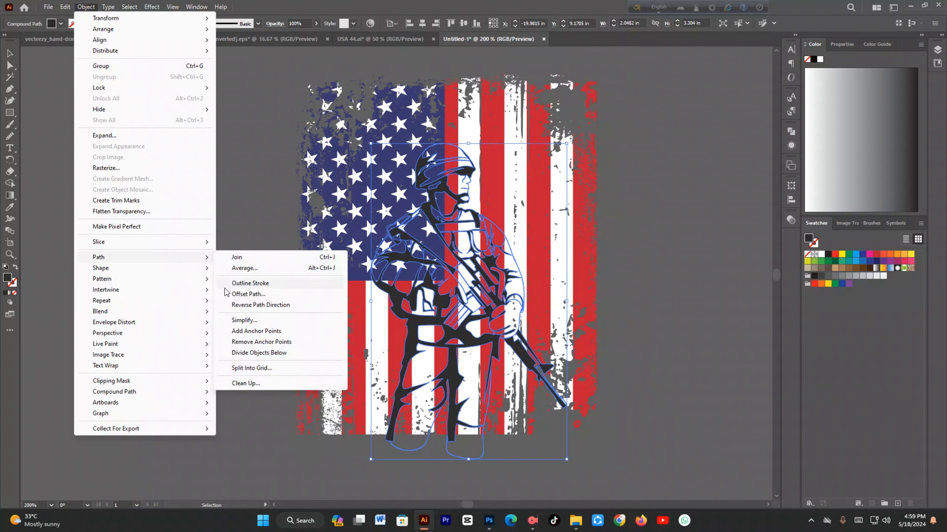
click(244, 296)
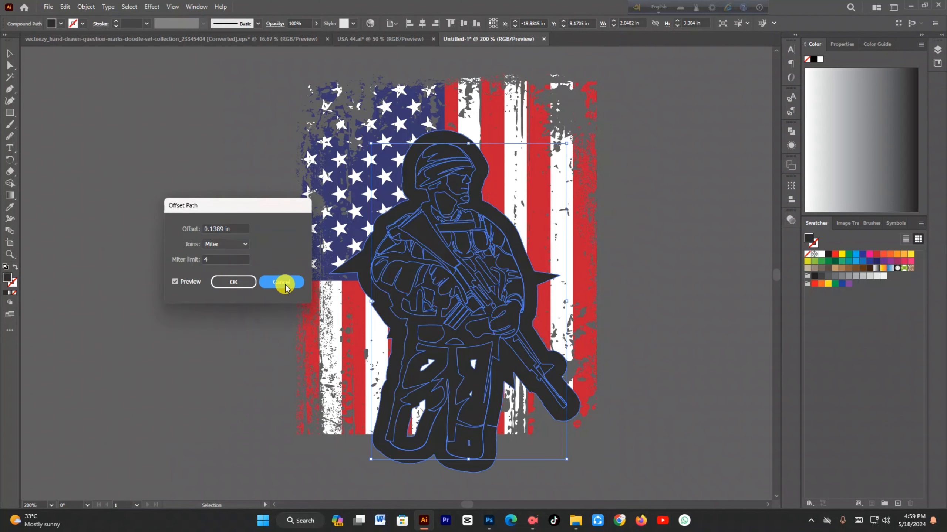
click(282, 280)
Show the rulers and change the document units to pixels.
key(a)
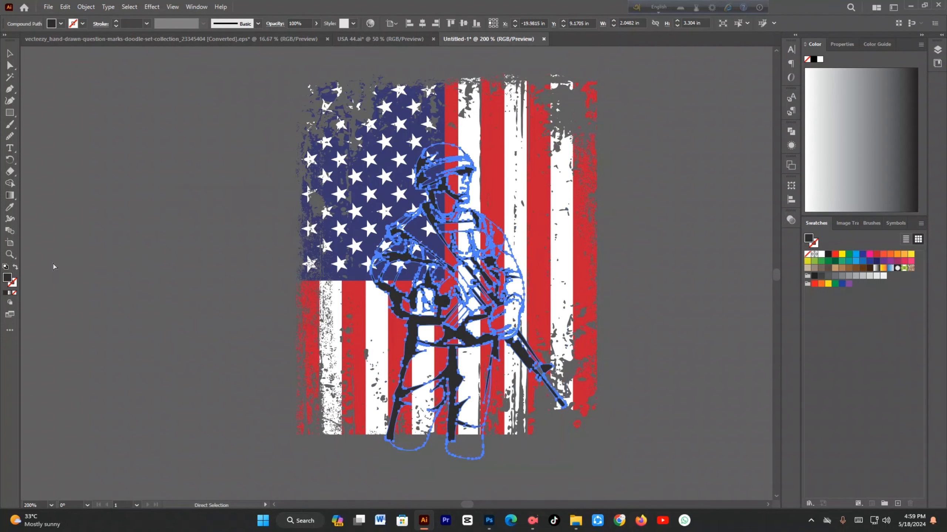
key(ctrl+r)
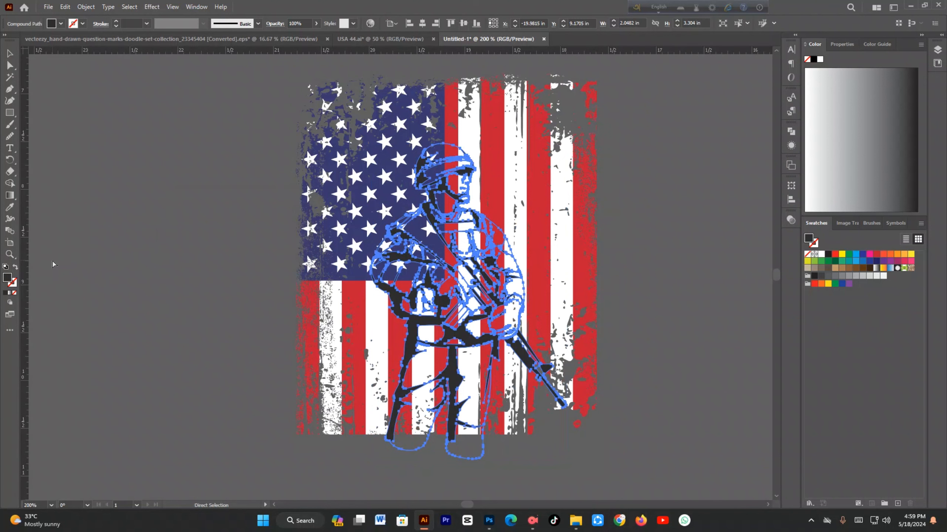
key(v)
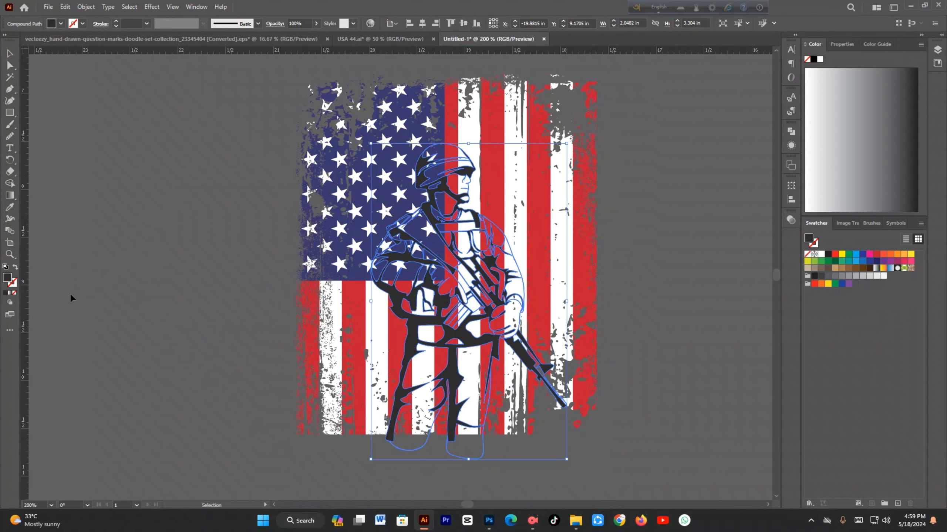
right_click(27, 304)
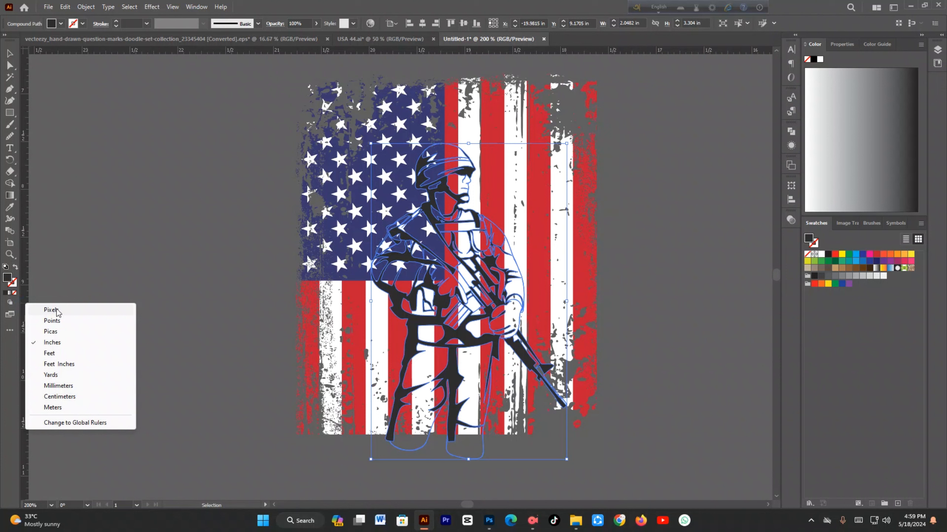
click(57, 311)
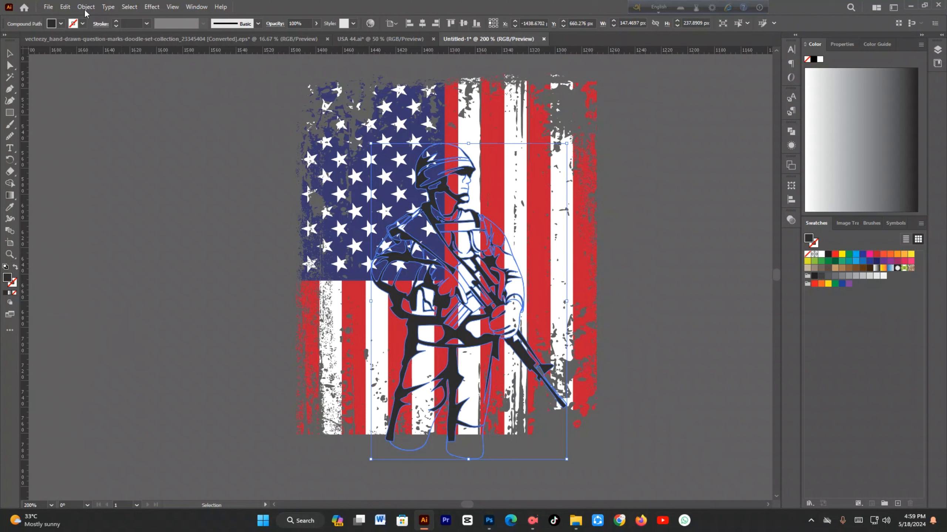
Offset the soldier line art's path by 2 px with round joins and a miter limit of 4.
click(94, 8)
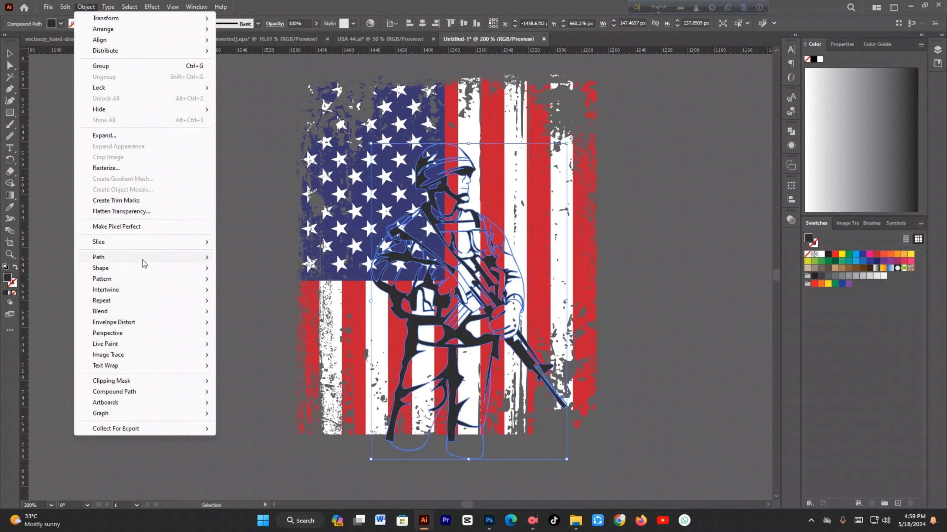
mouse_move(168, 264)
click(249, 294)
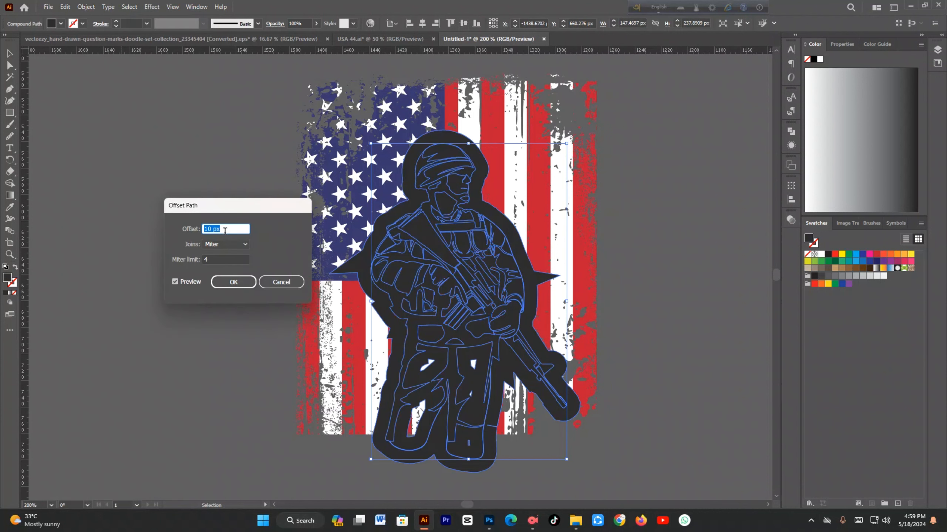
key(Down)
click(243, 246)
click(234, 268)
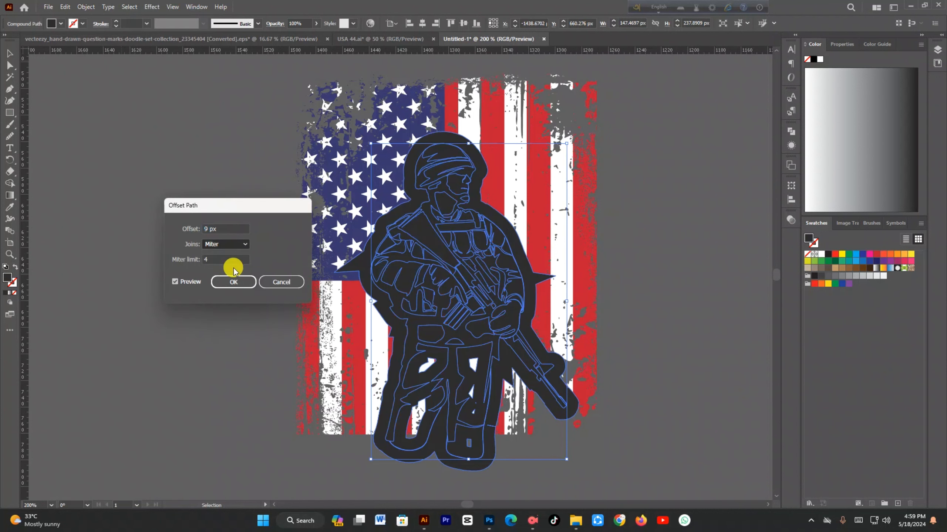
key(Down)
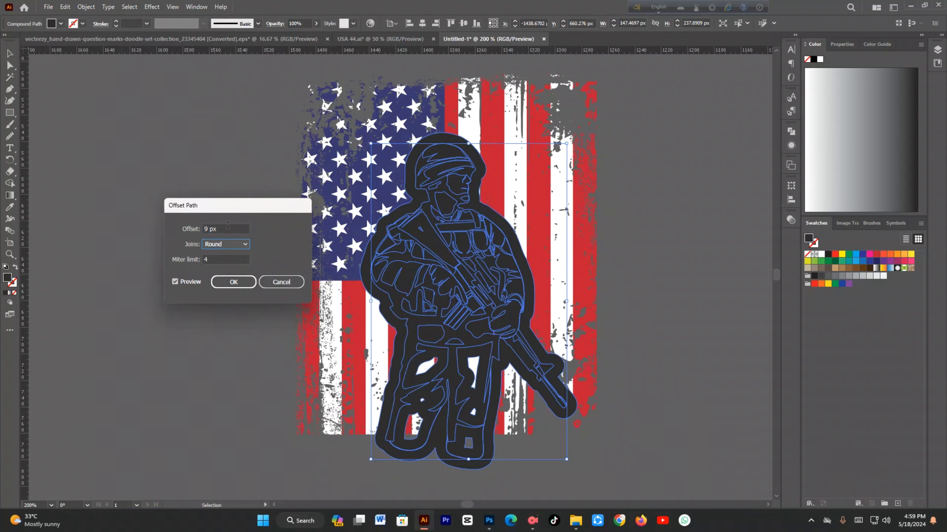
scroll(227, 225, down, 4)
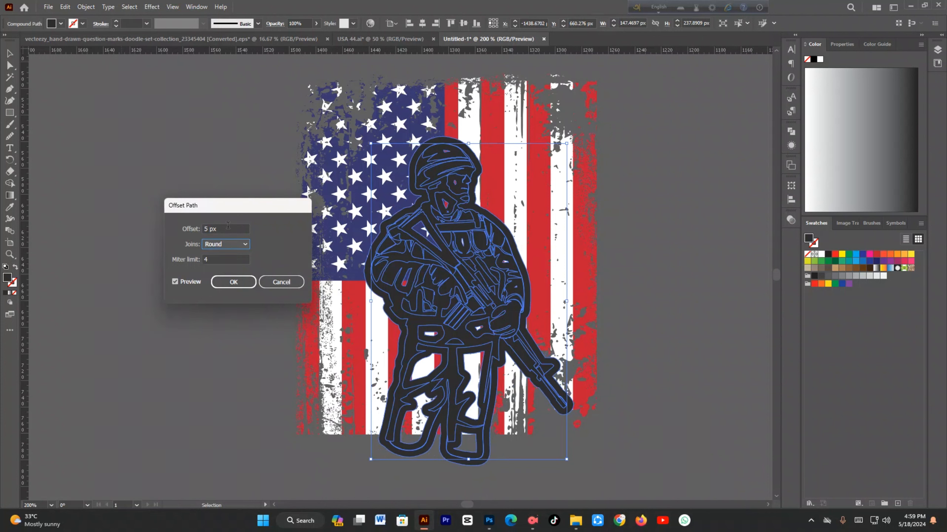
scroll(228, 226, down, 3)
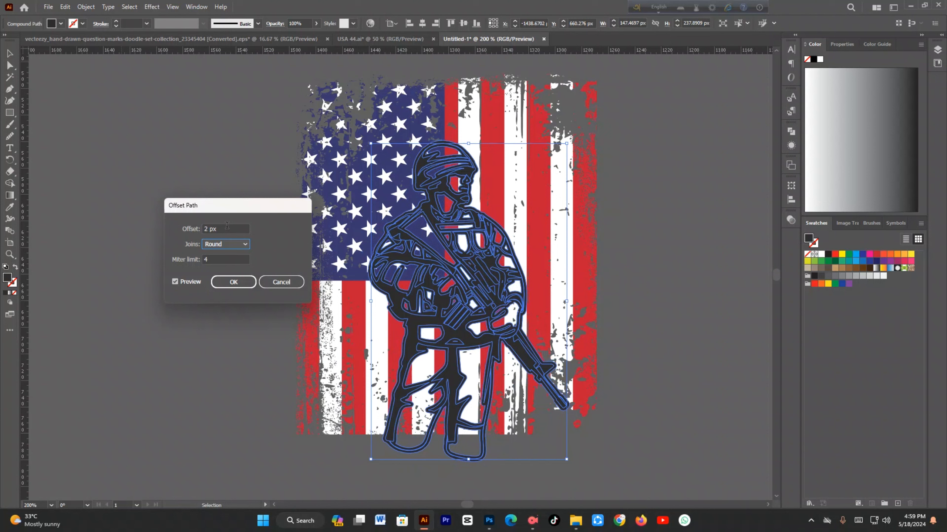
scroll(227, 225, up, 1)
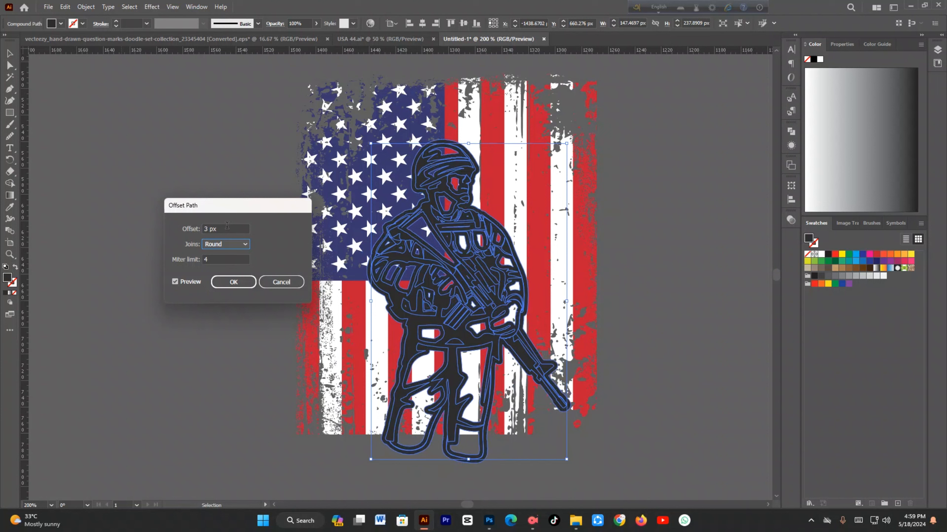
scroll(226, 225, down, 1)
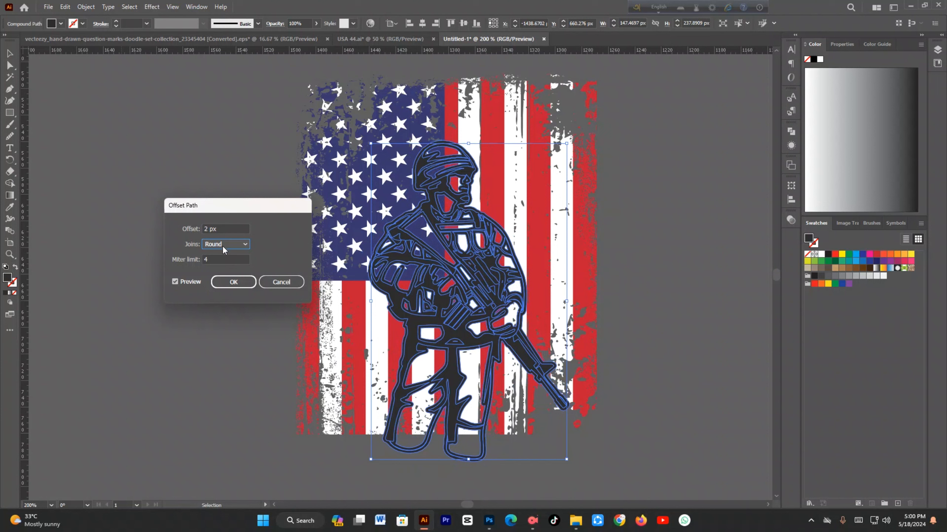
click(233, 283)
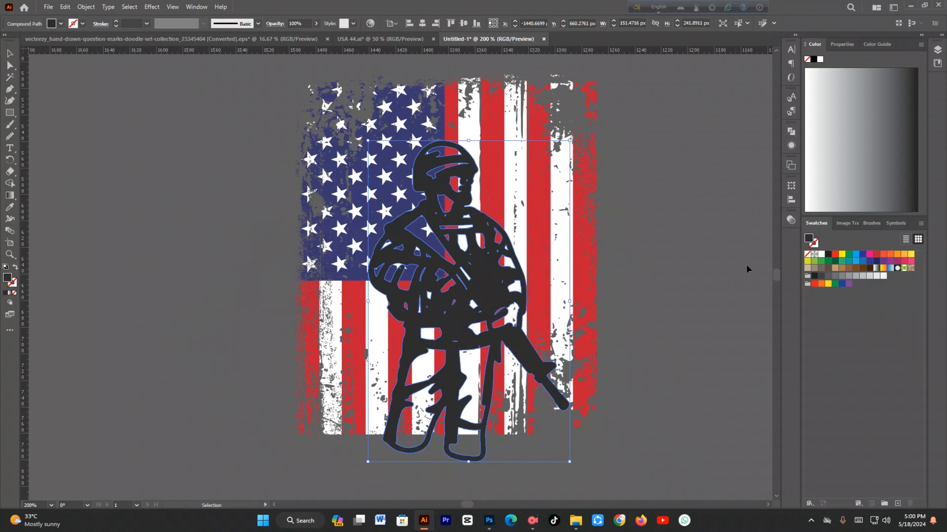
Divide and unite the offset soldier outline with Pathfinder to form one solid silhouette.
click(791, 133)
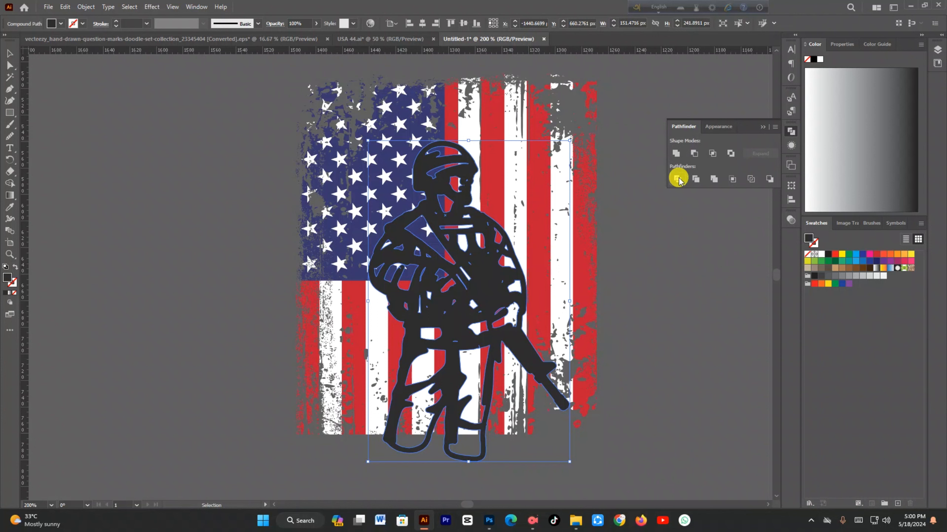
click(676, 153)
click(676, 152)
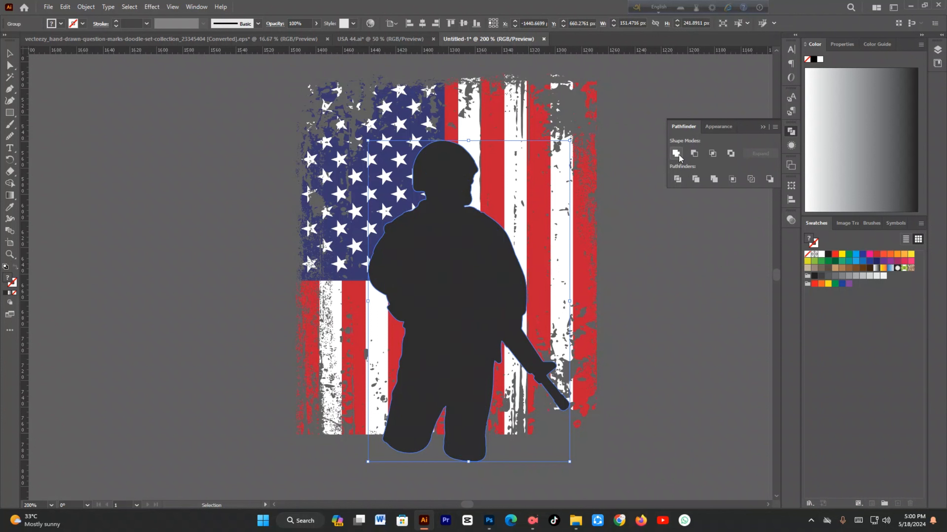
click(791, 132)
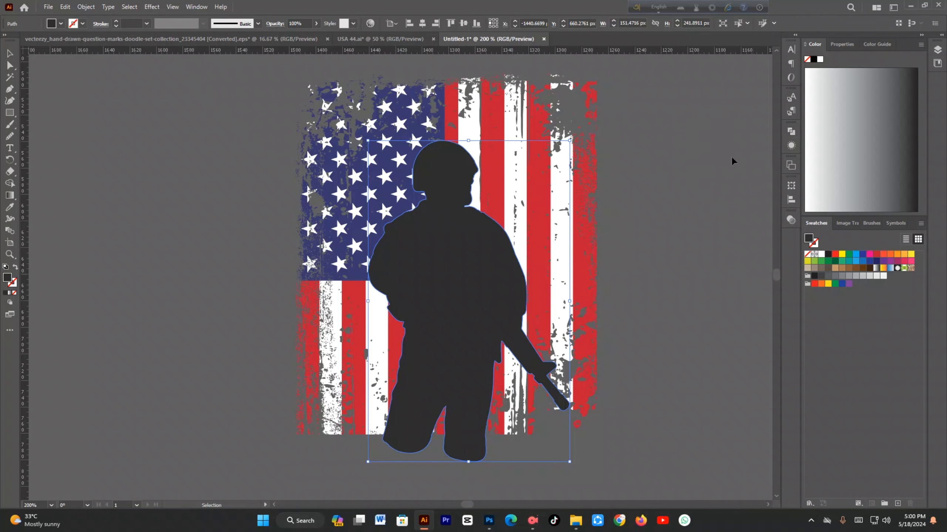
Fill the soldier silhouette with black and remove it from behind the line art.
click(811, 61)
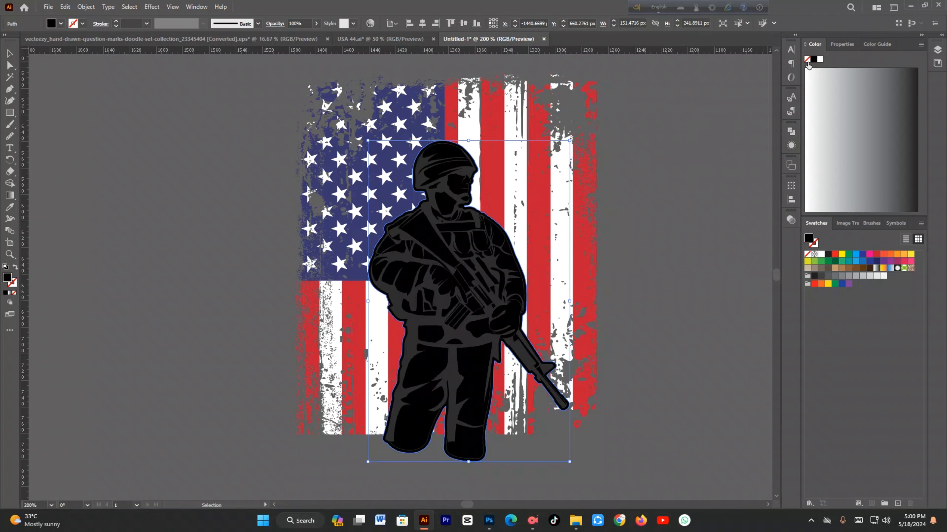
key(a)
key(Delete)
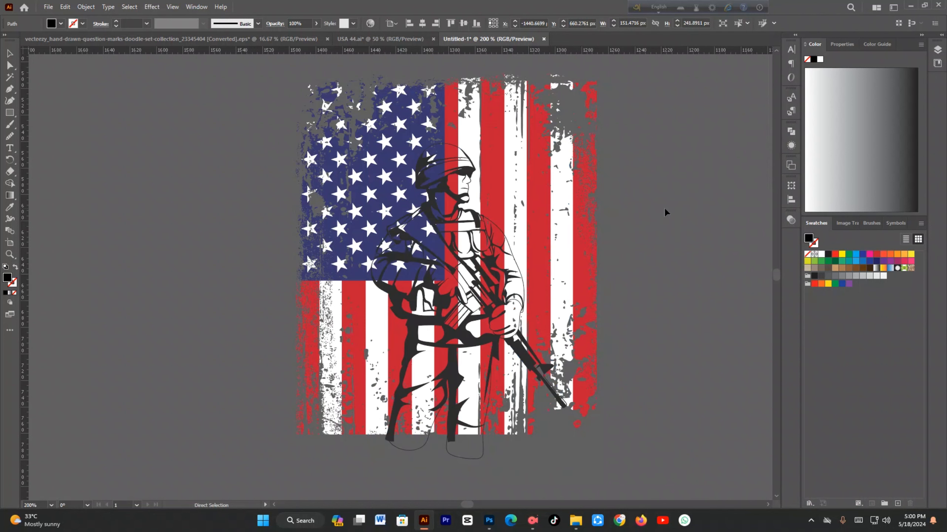
Paste the black soldier silhouette into the flag's opacity mask in place and return to the flag artwork.
click(665, 213)
key(v)
click(575, 308)
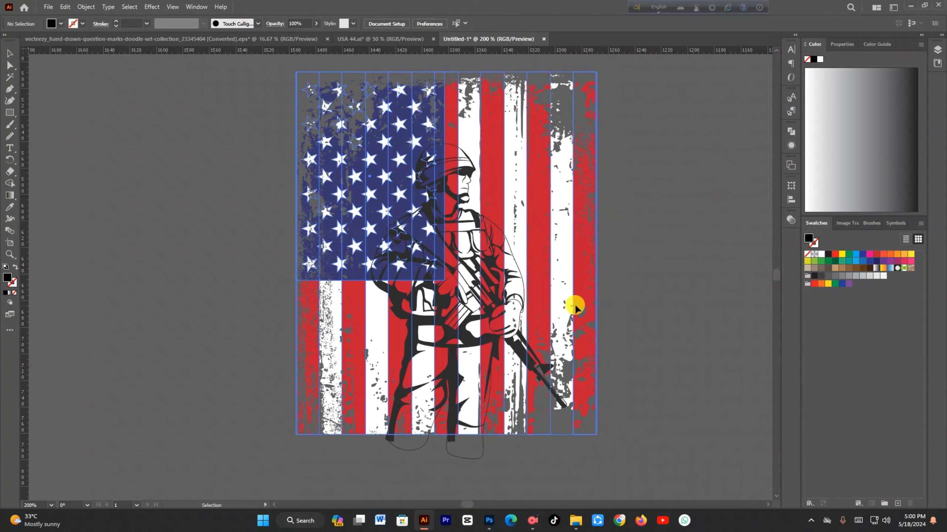
click(791, 220)
click(724, 257)
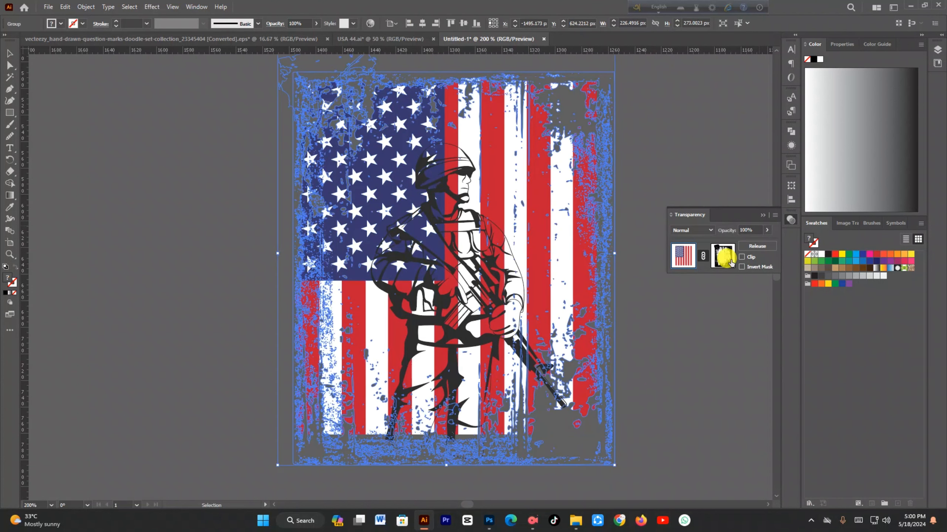
click(731, 261)
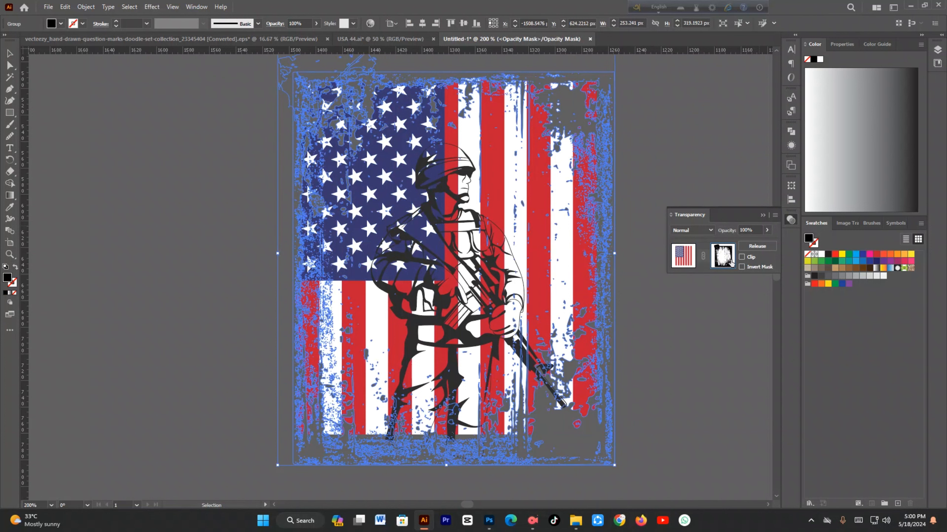
click(689, 262)
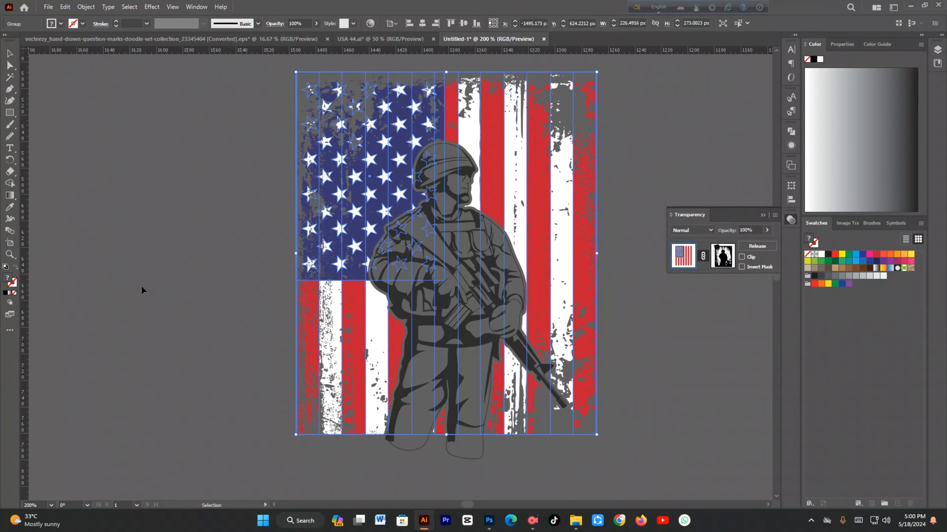
click(179, 285)
Place the soldier silhouette behind the line art and fill it with white.
key(ctrl+f)
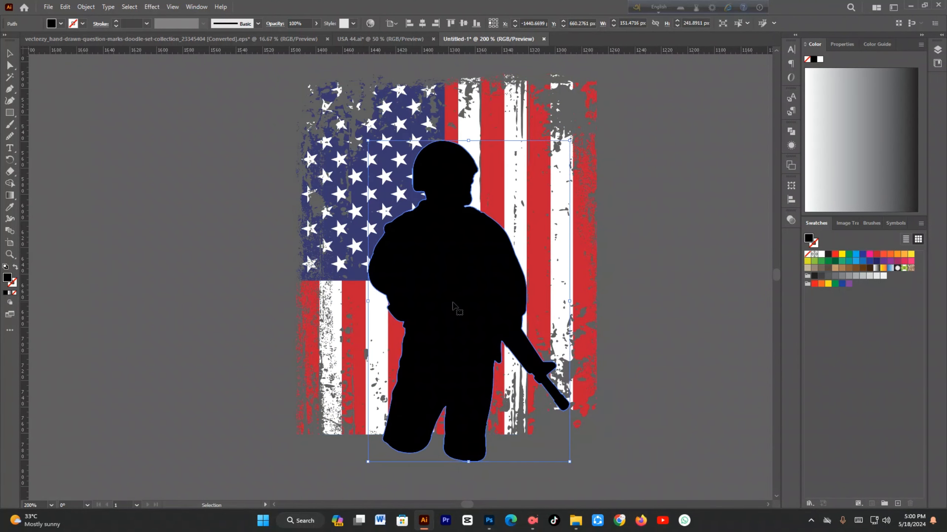
key(Delete)
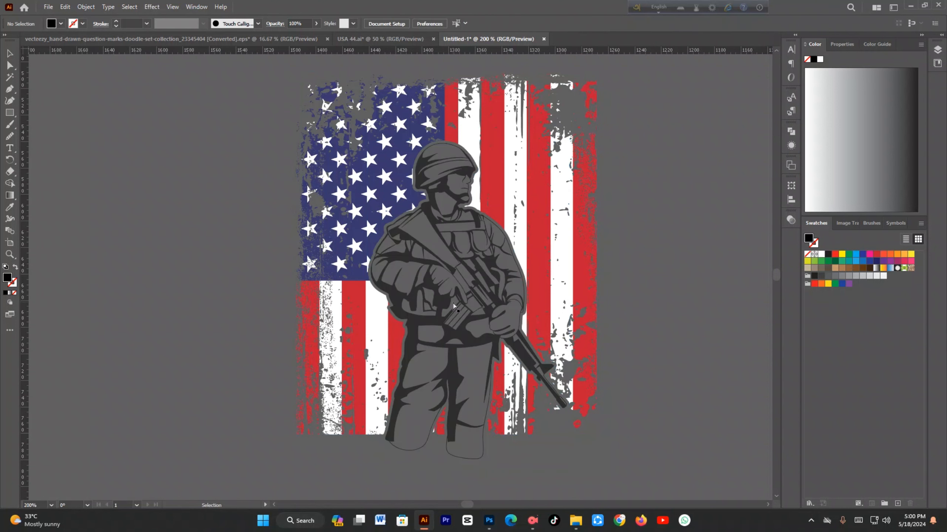
key(a)
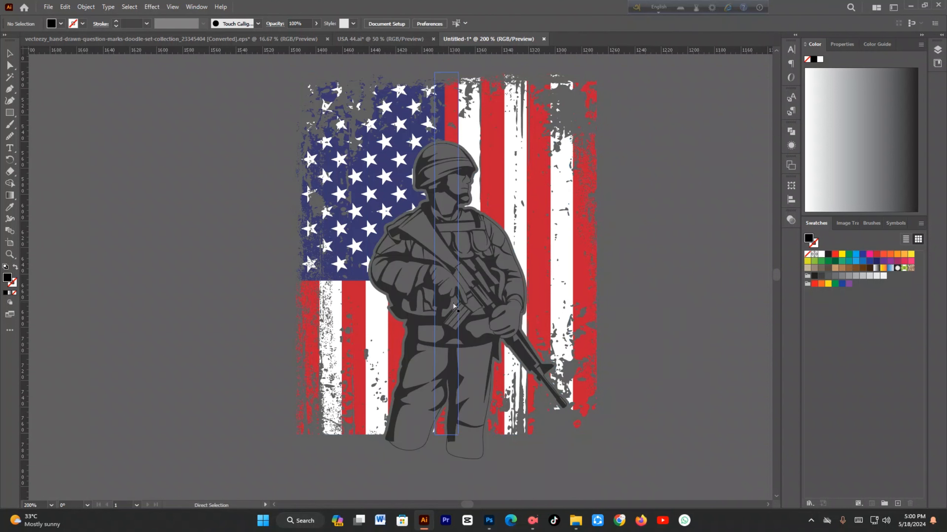
key(ctrl+z)
key(v)
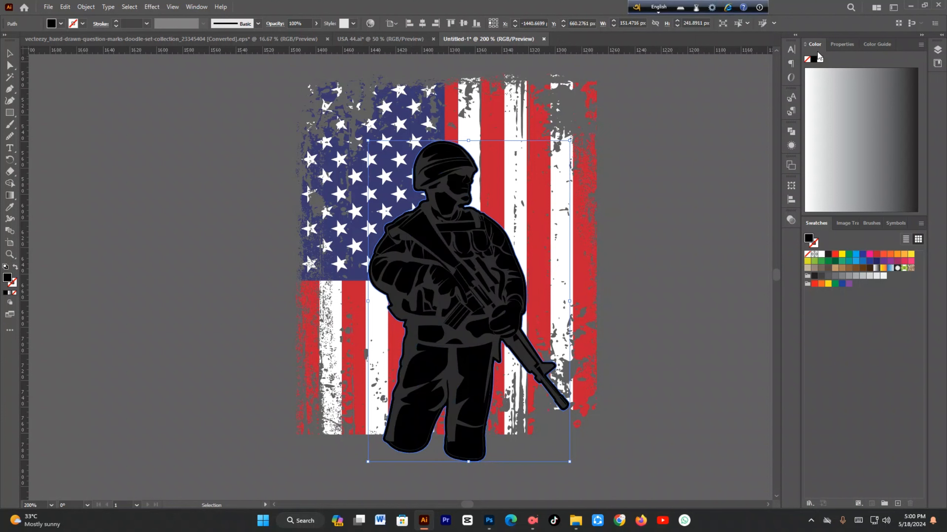
click(819, 58)
click(716, 211)
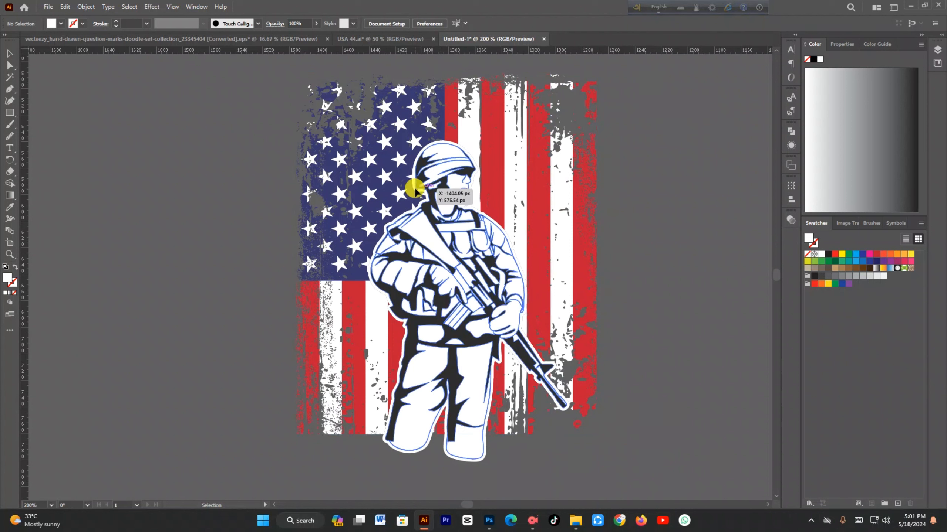
Undo placing the white silhouette behind the soldier line art.
key(ctrl+z)
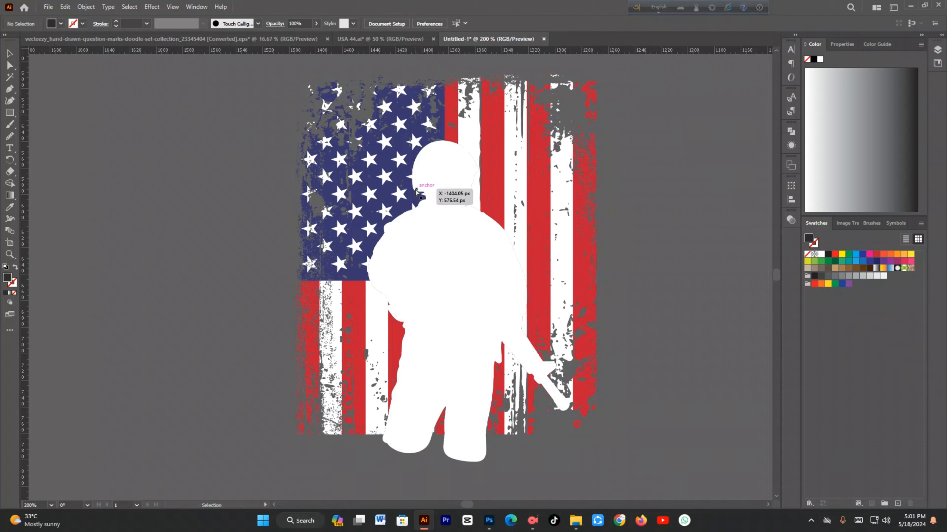
key(ctrl+shift+z)
key(ctrl+shift+z)
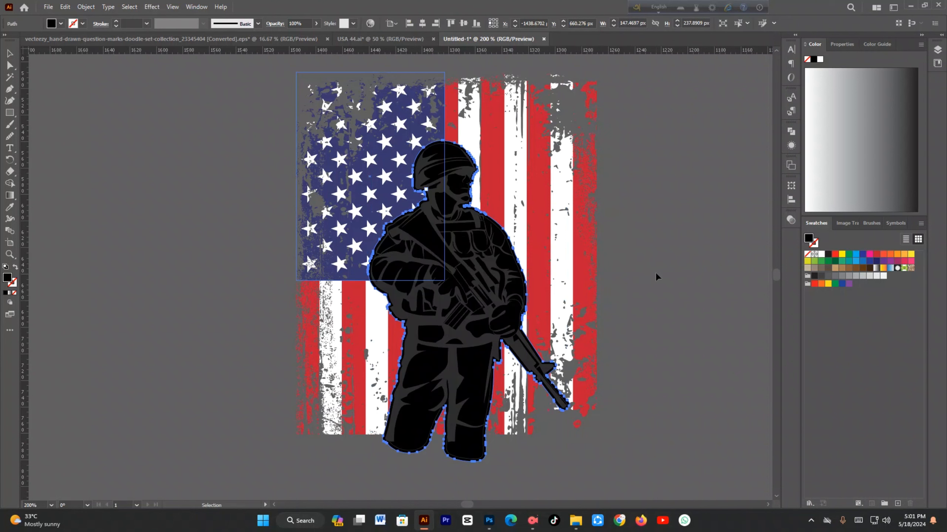
key(ctrl+z)
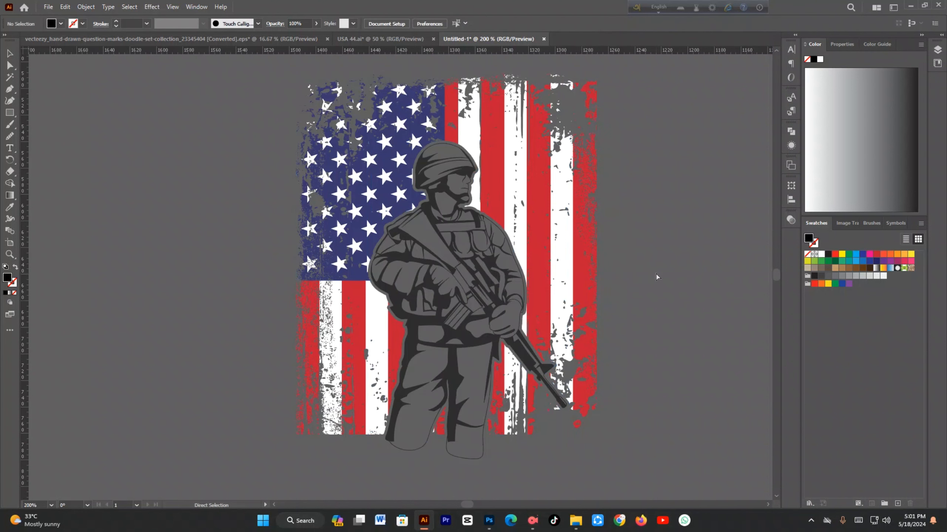
Unite a copy of the soldier line art with Pathfinder into one solid shape and fill it with white.
click(453, 330)
key(a)
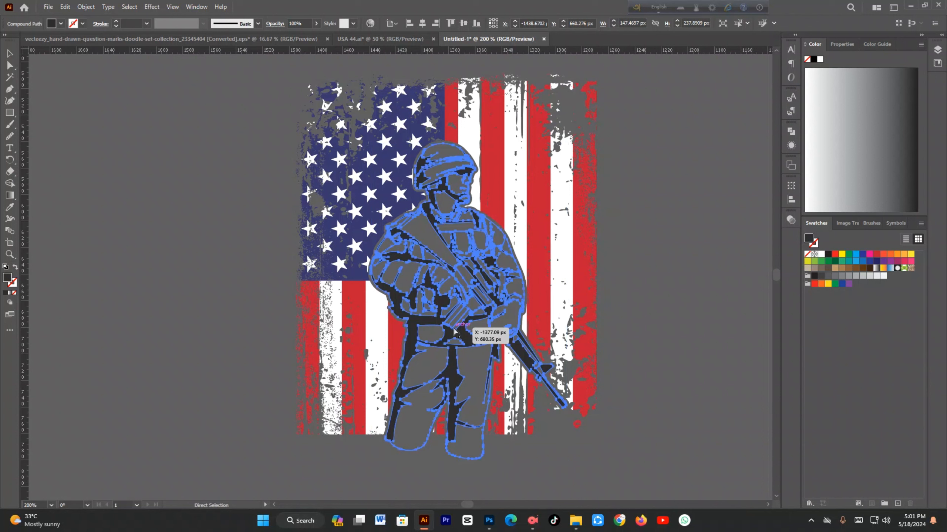
key(v)
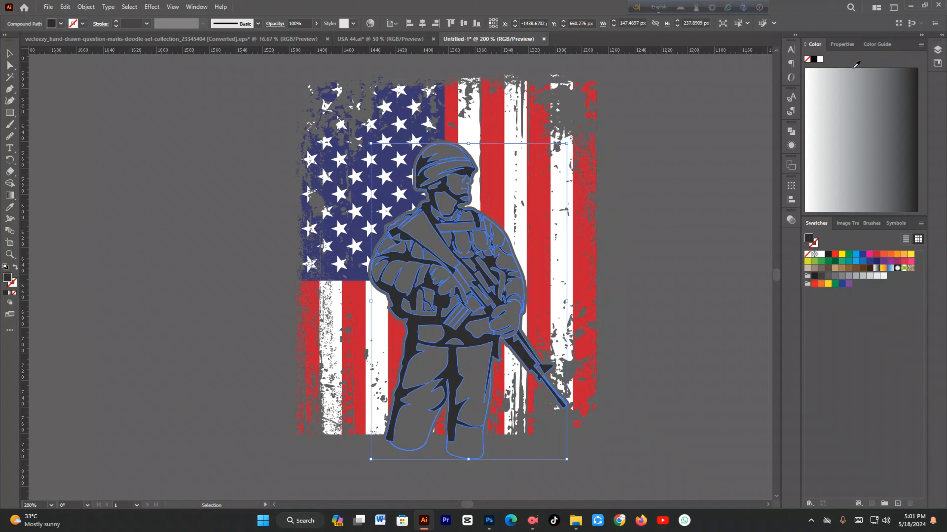
click(791, 132)
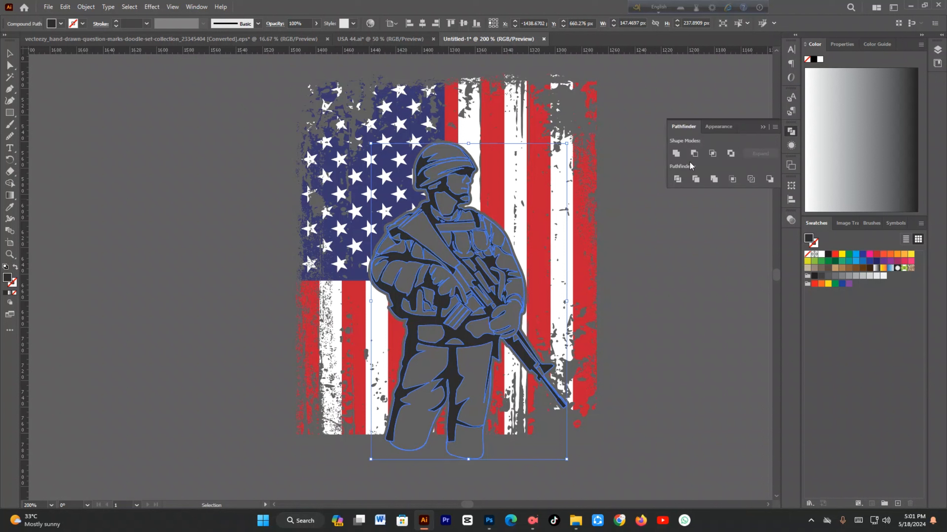
click(676, 154)
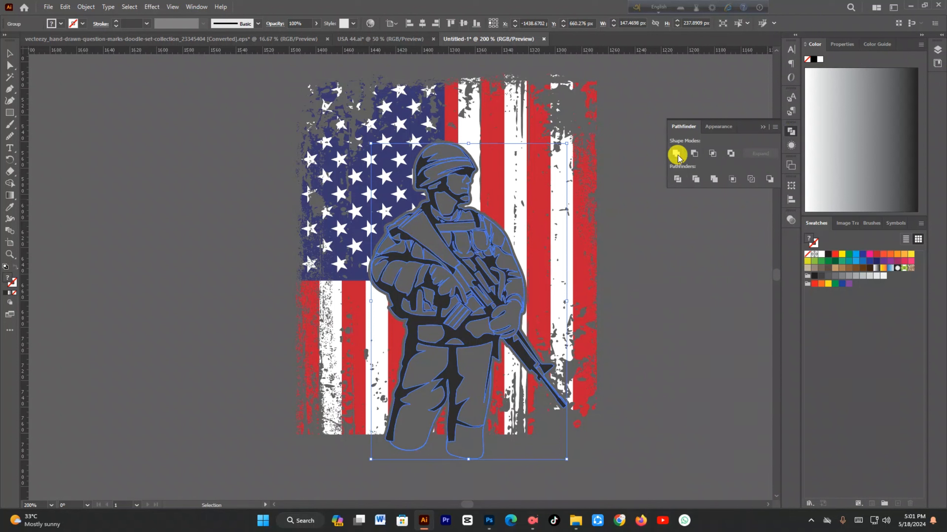
click(792, 133)
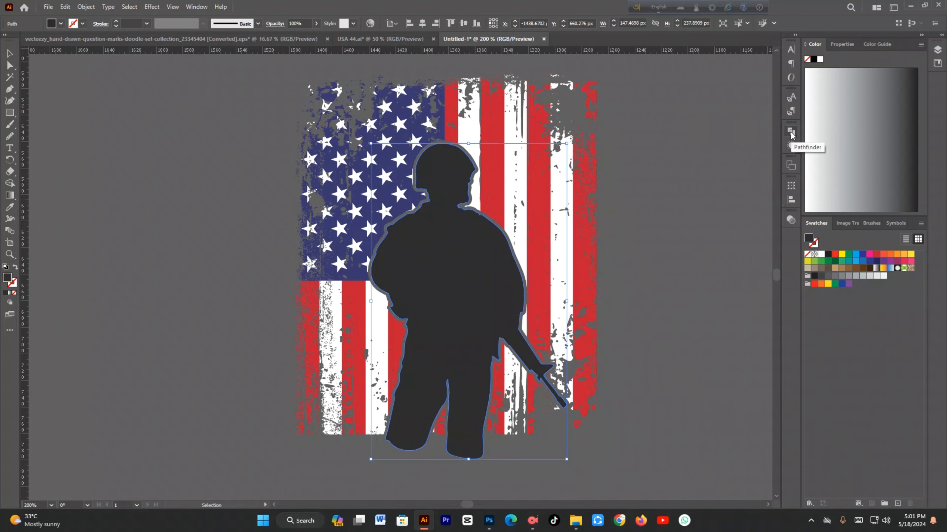
click(821, 60)
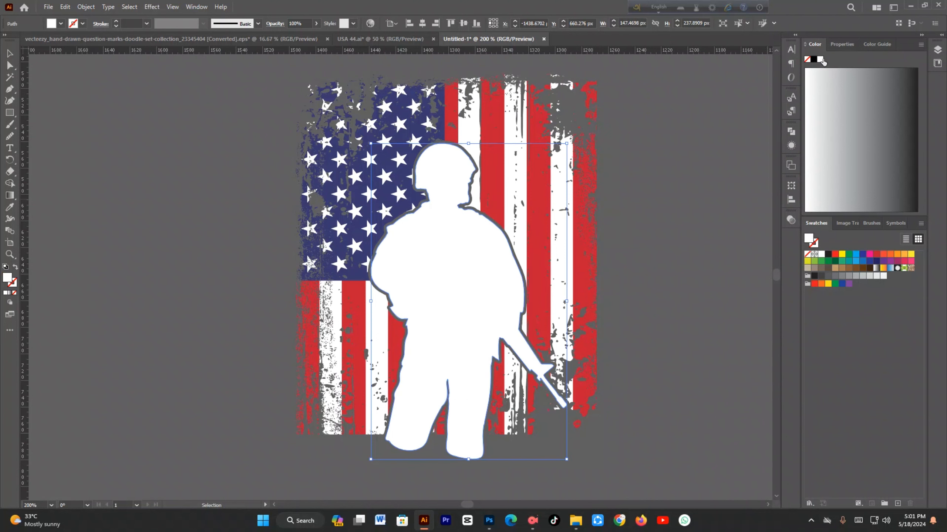
Cut the white soldier shape and paste it in place behind the line art.
key(ctrl+x)
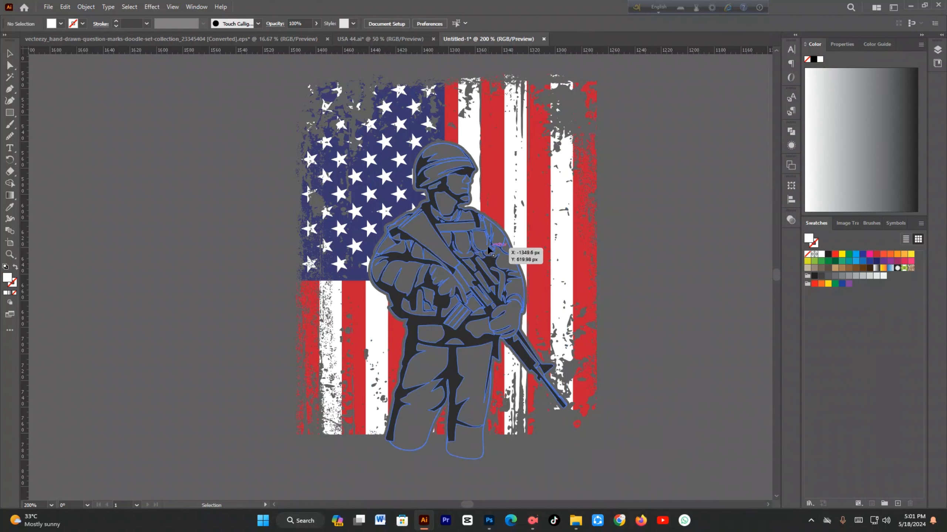
click(489, 248)
key(a)
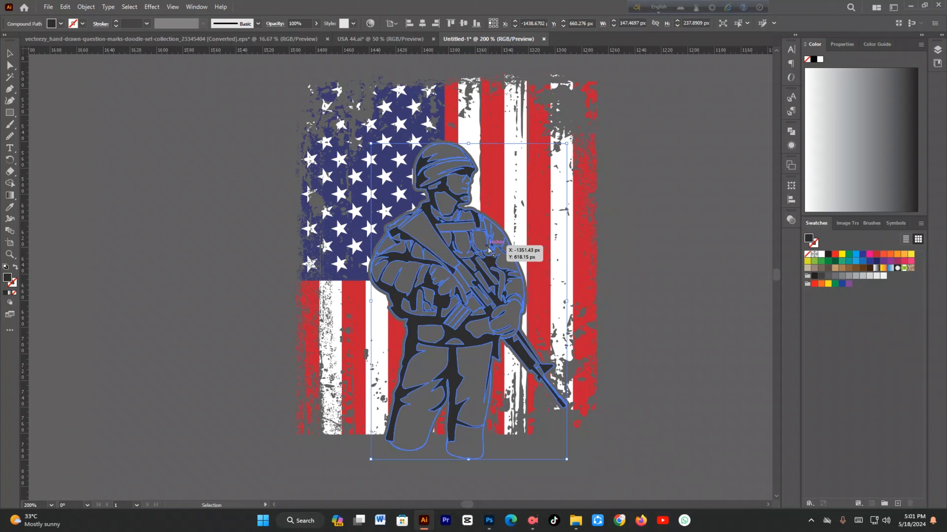
key(ctrl+b)
key(v)
click(489, 251)
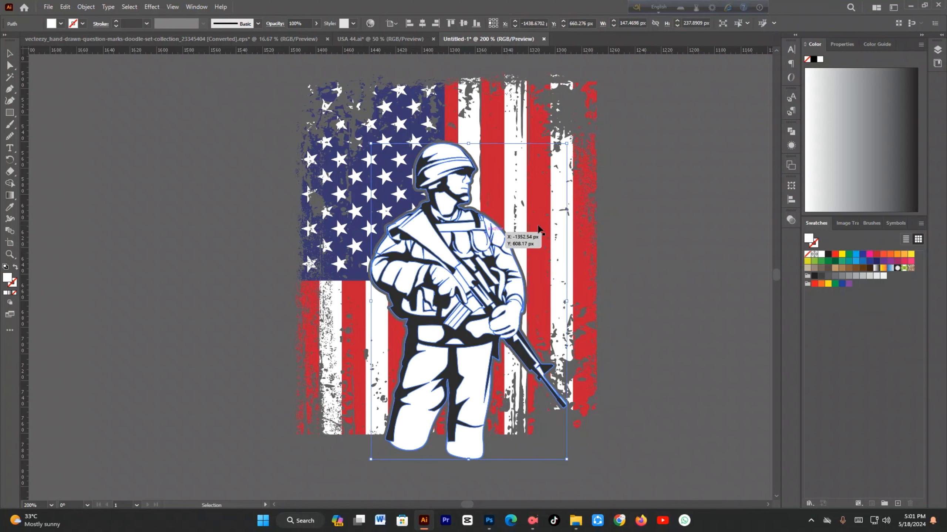
click(710, 217)
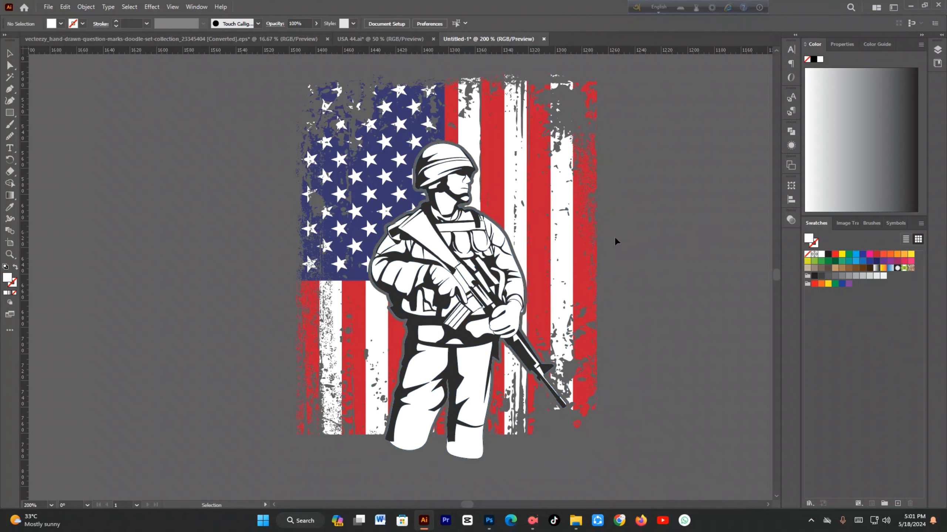
Trim off the parts of the soldier's legs below the flag's lower edge with Shape Builder.
scroll(555, 241, down, 2)
scroll(509, 221, up, 3)
drag(574, 334, 493, 314)
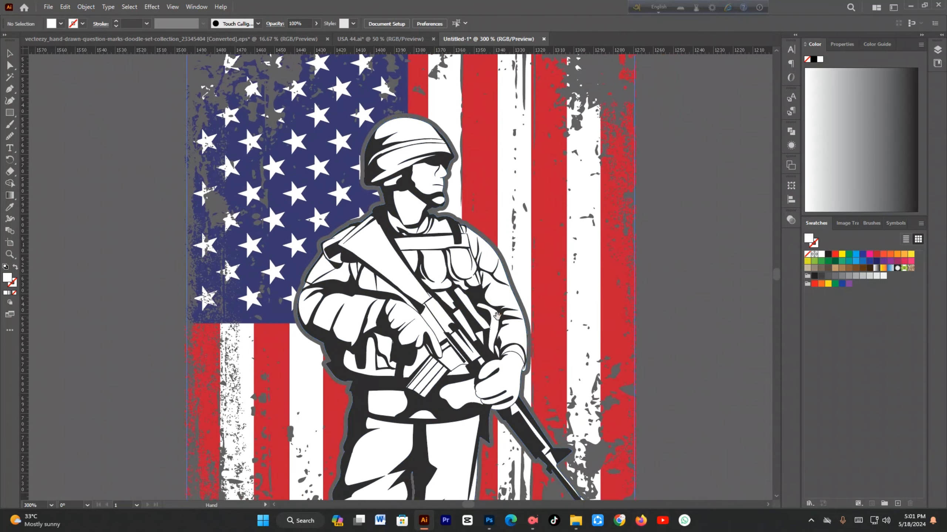
scroll(494, 315, down, 4)
scroll(552, 373, up, 1)
scroll(533, 386, up, 3)
scroll(533, 386, down, 3)
drag(233, 112, 661, 374)
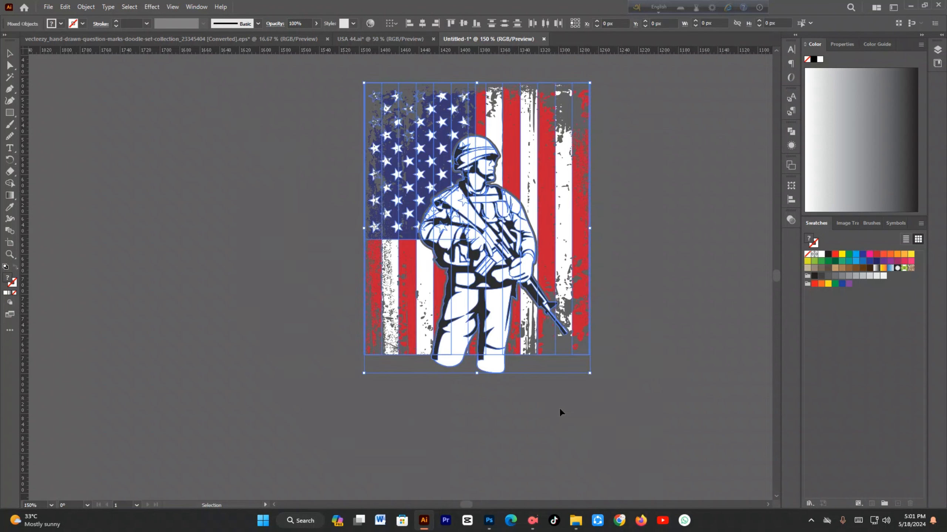
click(11, 184)
scroll(451, 369, up, 5)
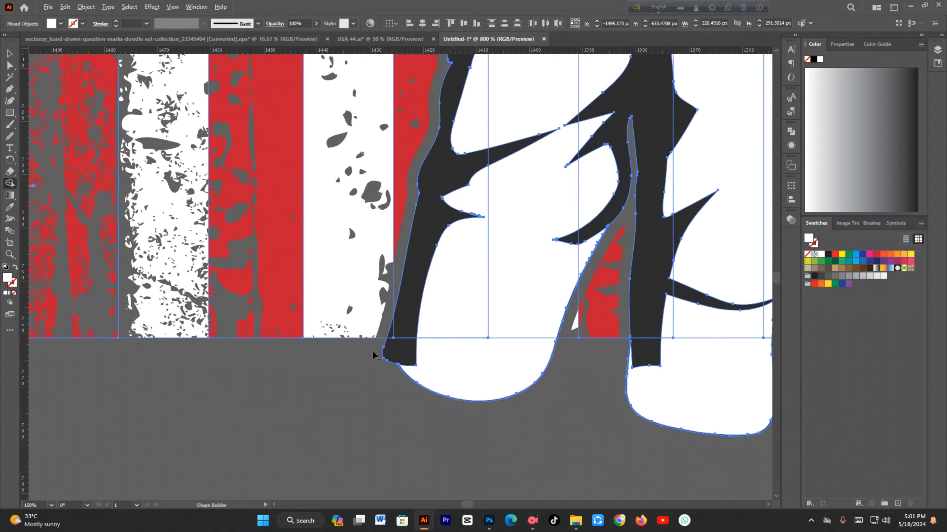
mouse_move(374, 354)
mouse_down()
mouse_move(625, 374)
mouse_move(687, 367)
mouse_move(673, 408)
mouse_move(486, 415)
mouse_up()
scroll(670, 403, down, 3)
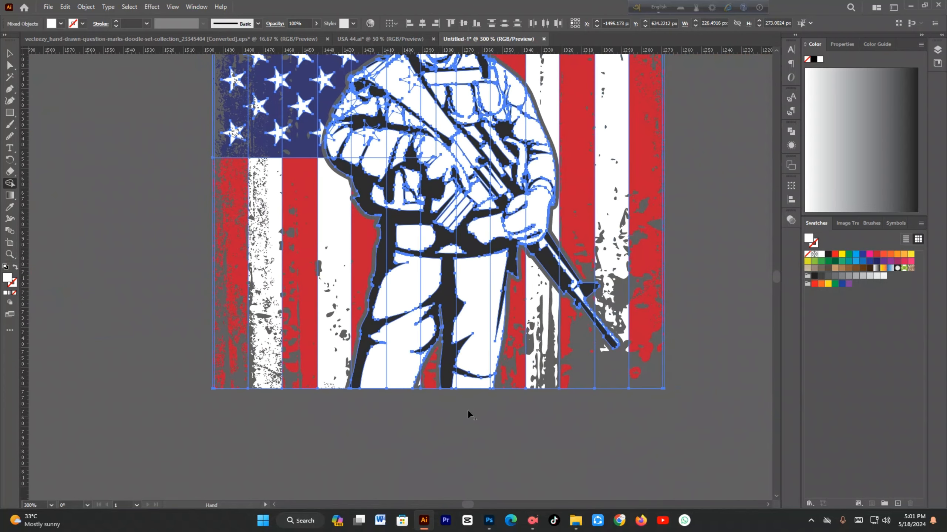
key(v)
click(104, 241)
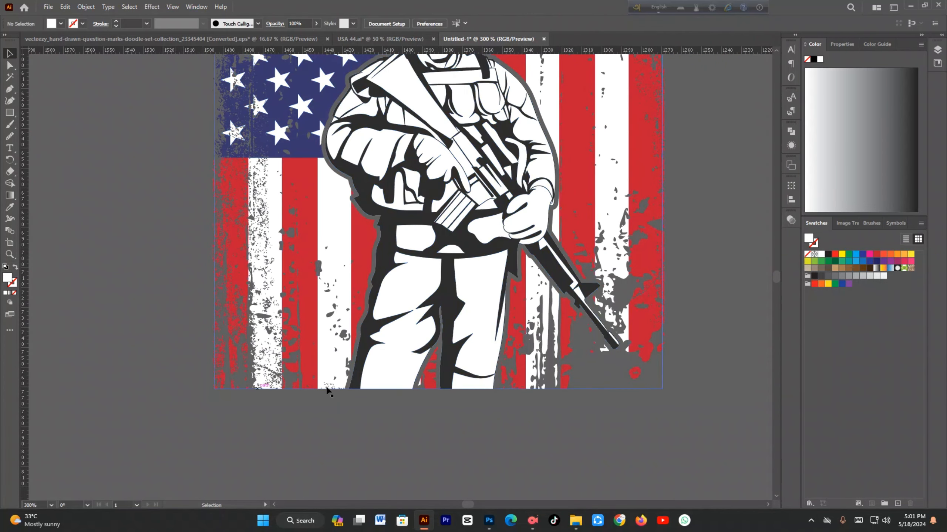
Open the flag's opacity mask and remove the soldier silhouette from it.
scroll(329, 388, down, 3)
drag(308, 345, 410, 337)
scroll(326, 365, down, 1)
scroll(405, 369, up, 1)
scroll(405, 350, down, 3)
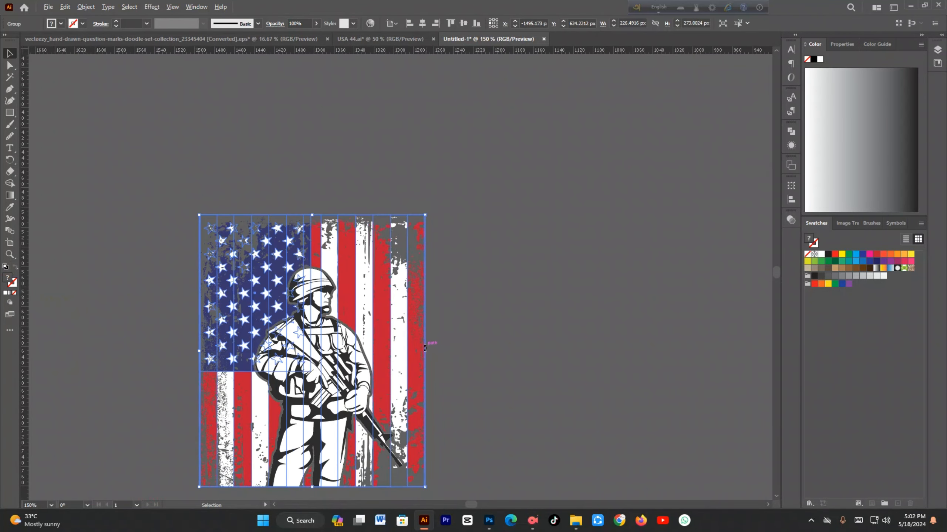
click(791, 221)
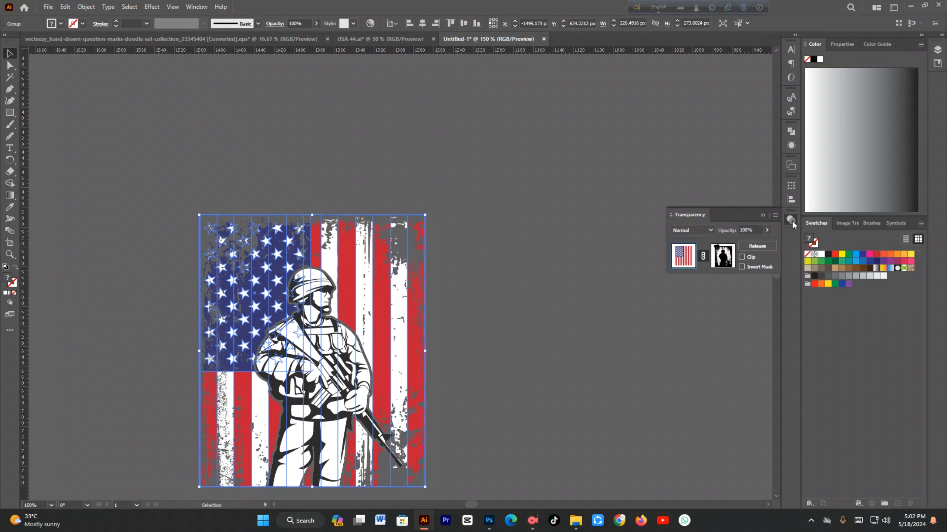
click(723, 258)
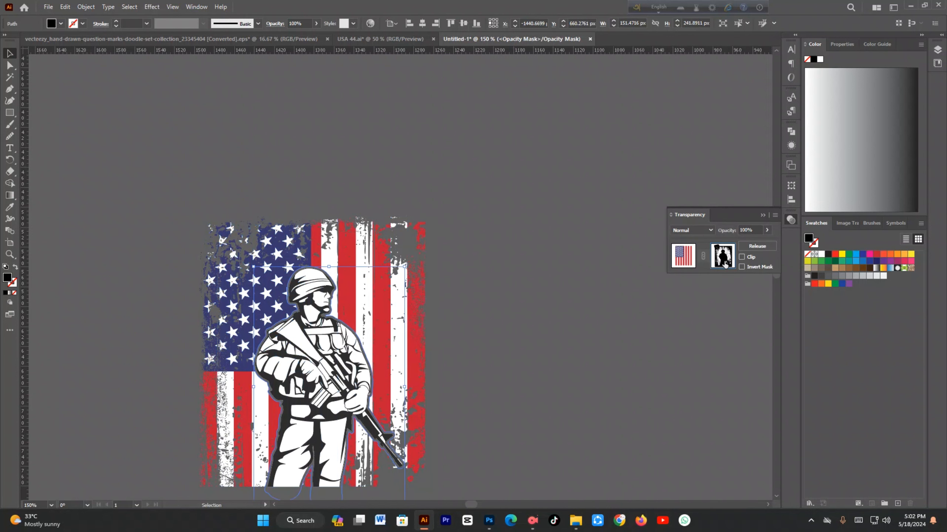
click(677, 306)
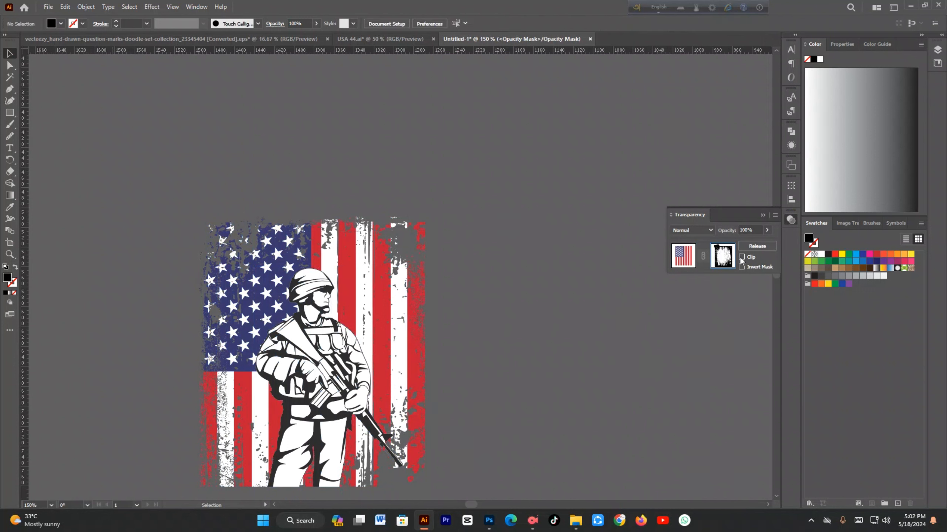
click(723, 260)
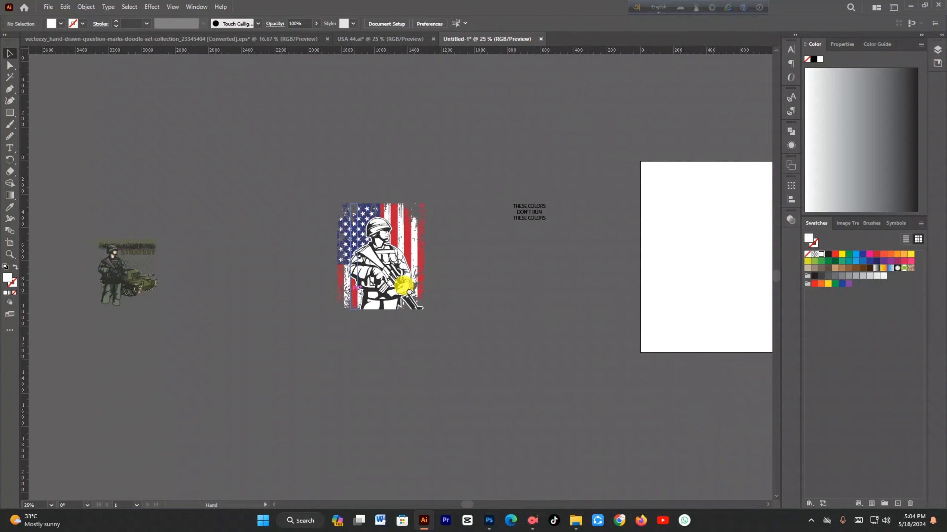
scroll(485, 301, up, 5)
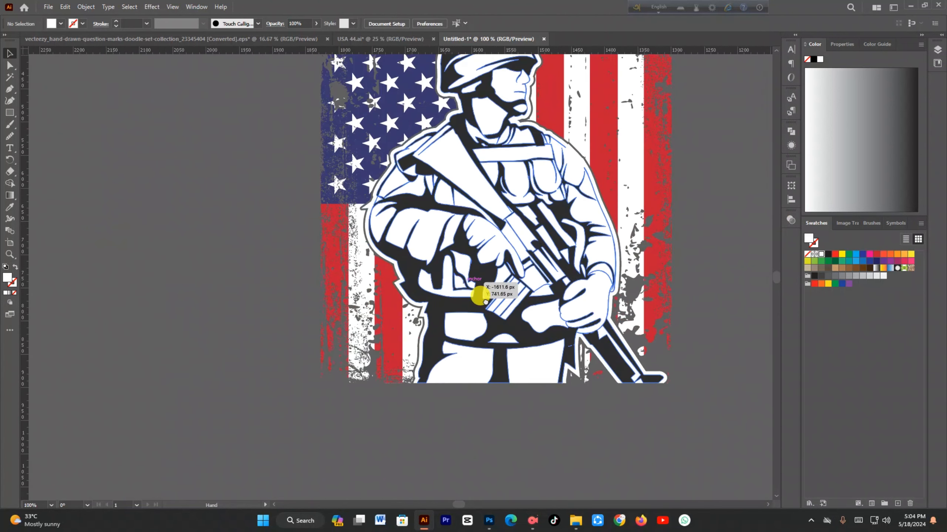
scroll(485, 301, down, 5)
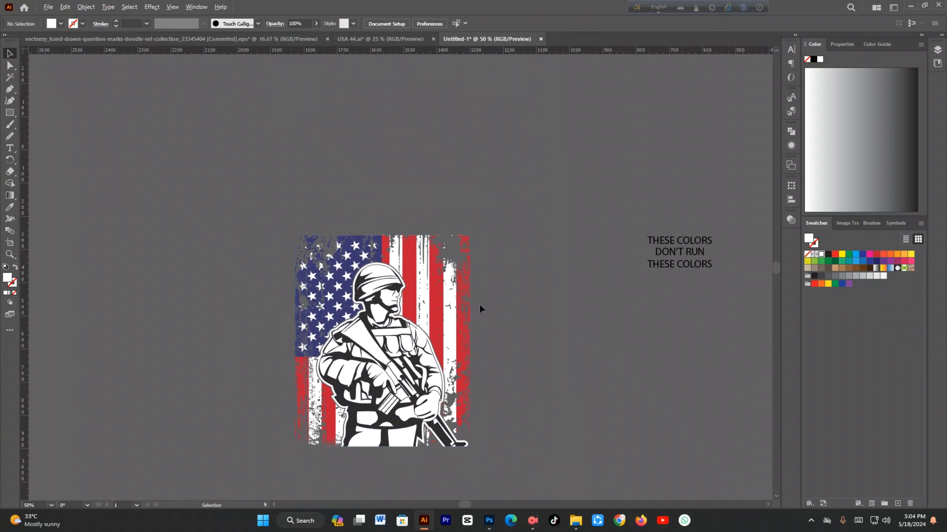
scroll(479, 305, down, 2)
scroll(447, 324, up, 2)
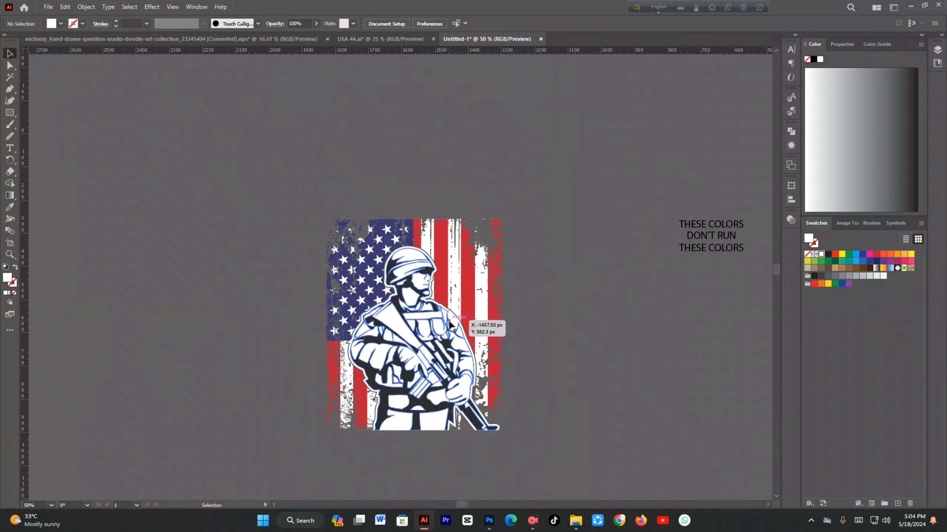
Move the first "THESE COLORS" text above the flag, center it horizontally on the flag and raise it slightly.
drag(731, 228, 452, 199)
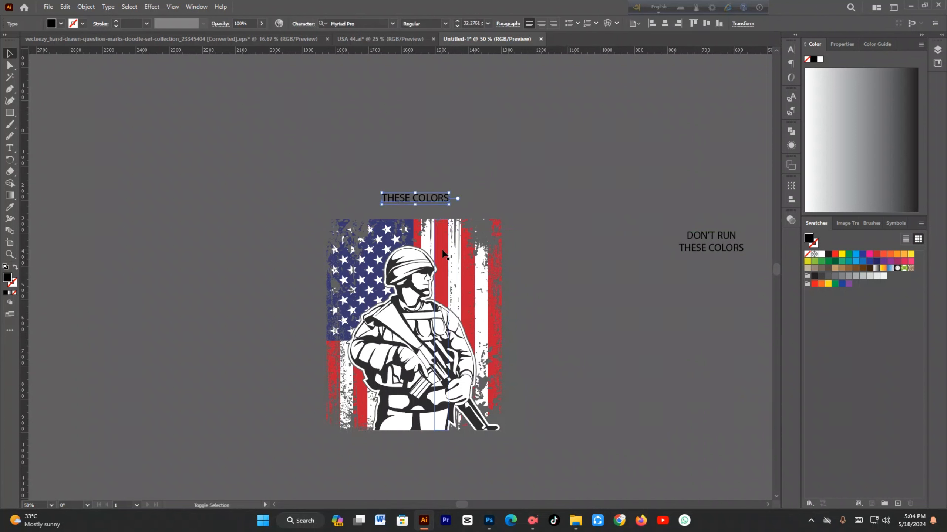
shift+click(443, 254)
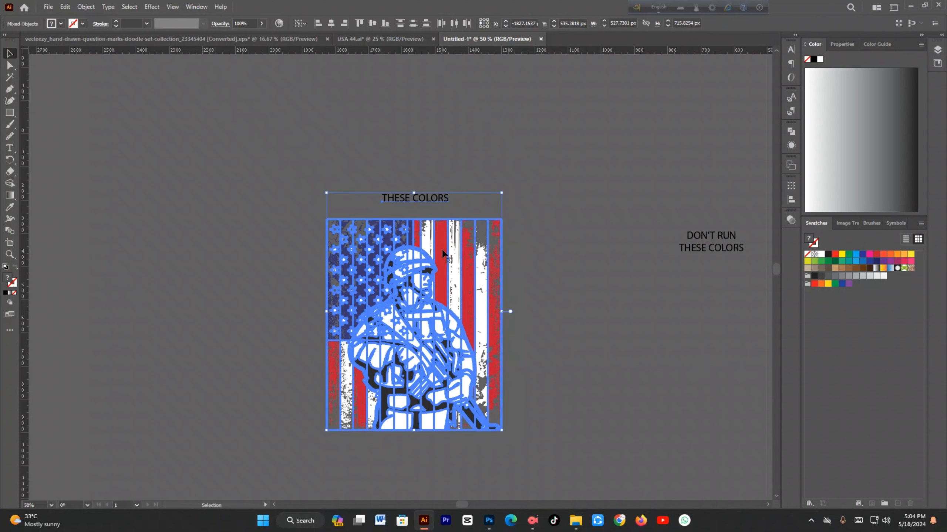
click(404, 108)
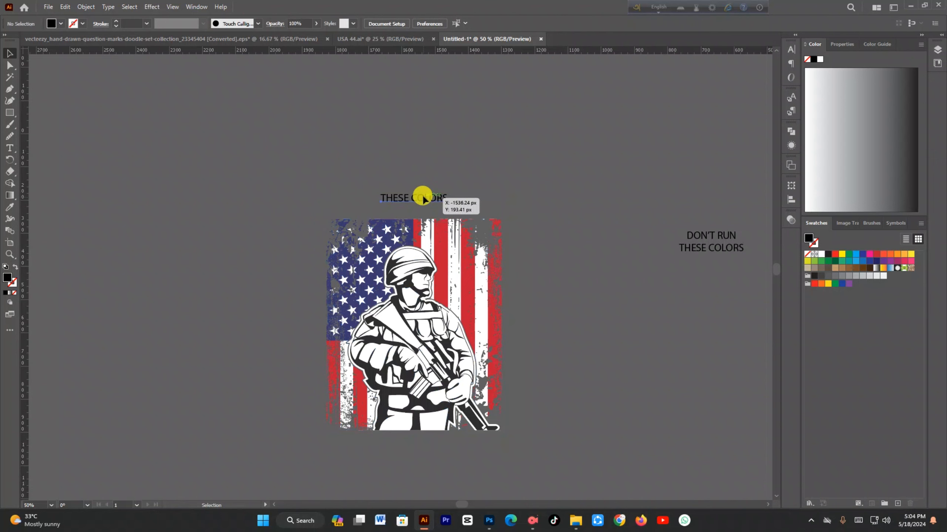
drag(423, 200, 422, 186)
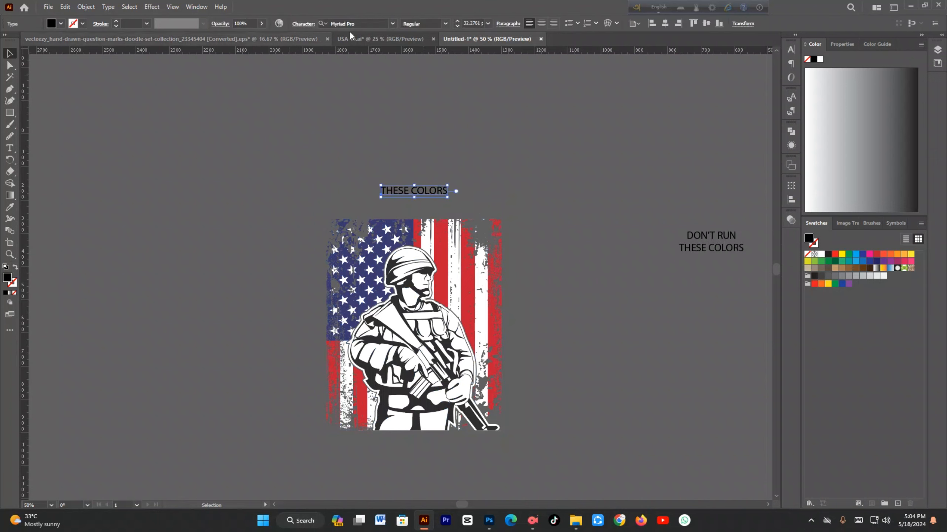
Try the Anton Regular font on the "THESE COLORS" text above the flag.
click(370, 24)
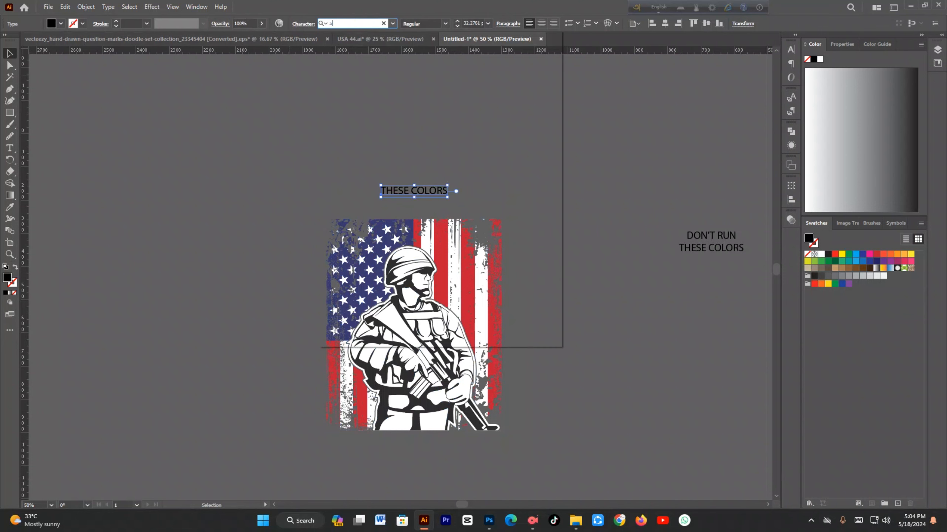
text(an)
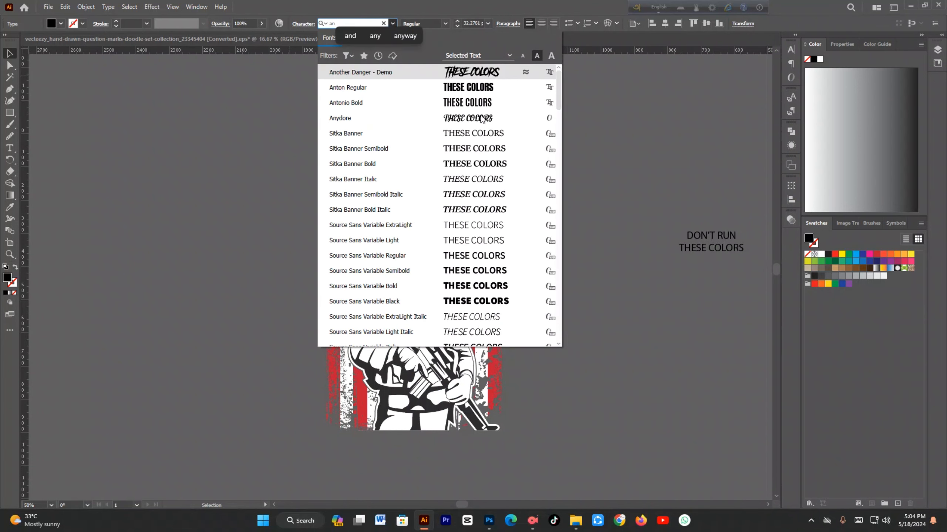
click(479, 87)
scroll(416, 187, up, 3)
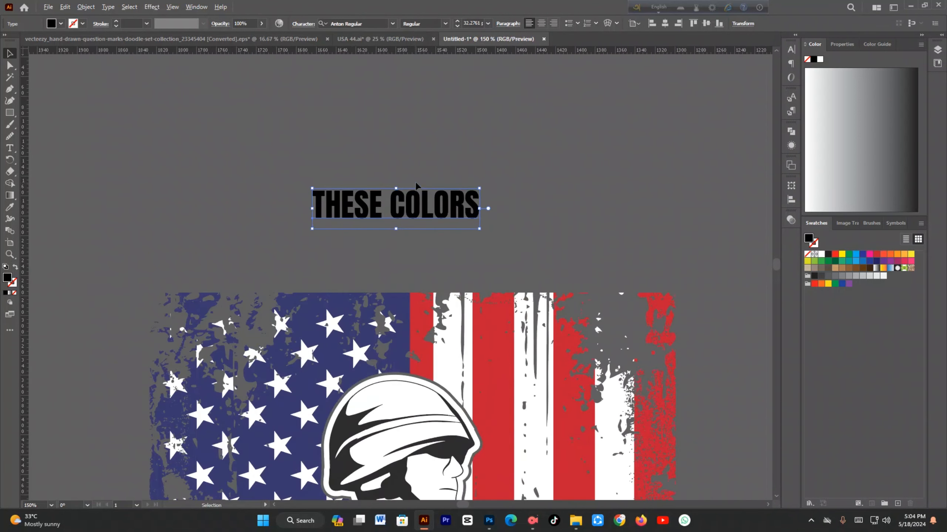
Set the font of the "THESE COLORS" text above the flag to Kankin Regular.
click(368, 24)
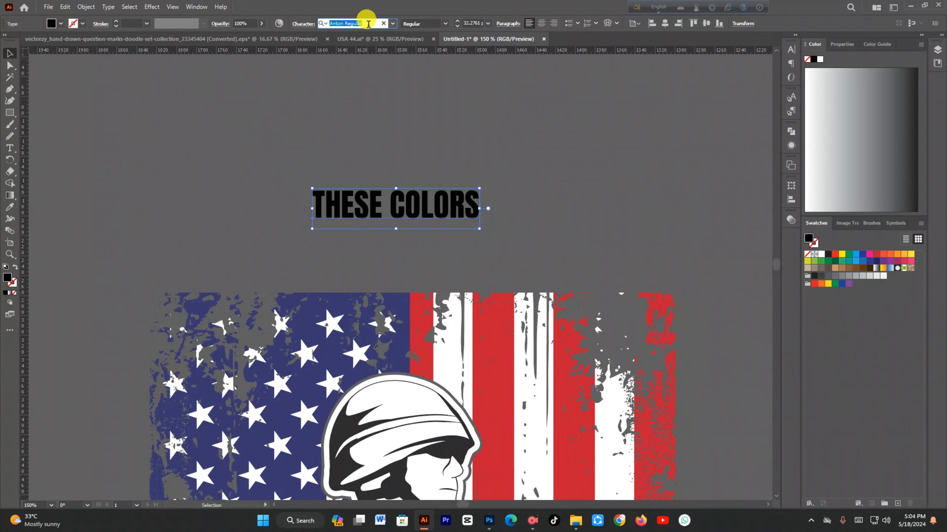
text(kan)
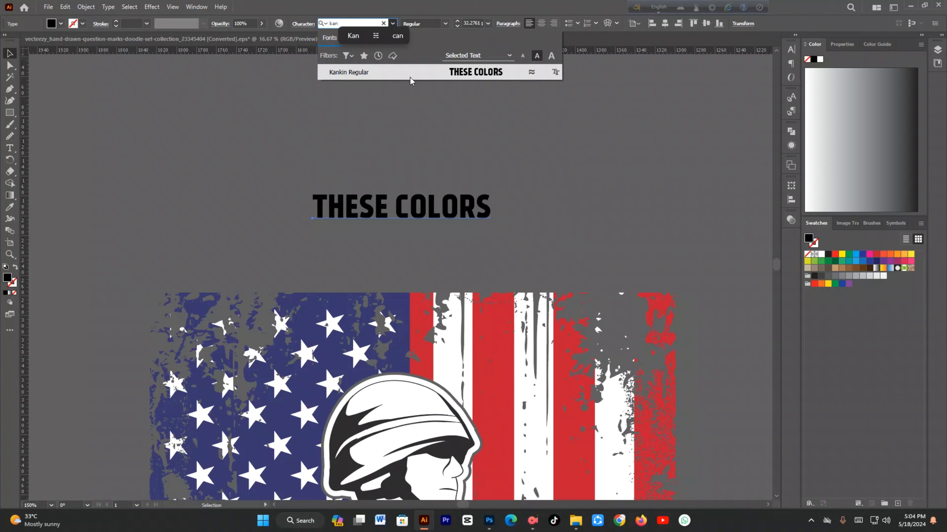
click(421, 72)
Center "THESE COLORS" horizontally on the flag, using the flag as the key object.
scroll(446, 207, down, 2)
key(space)
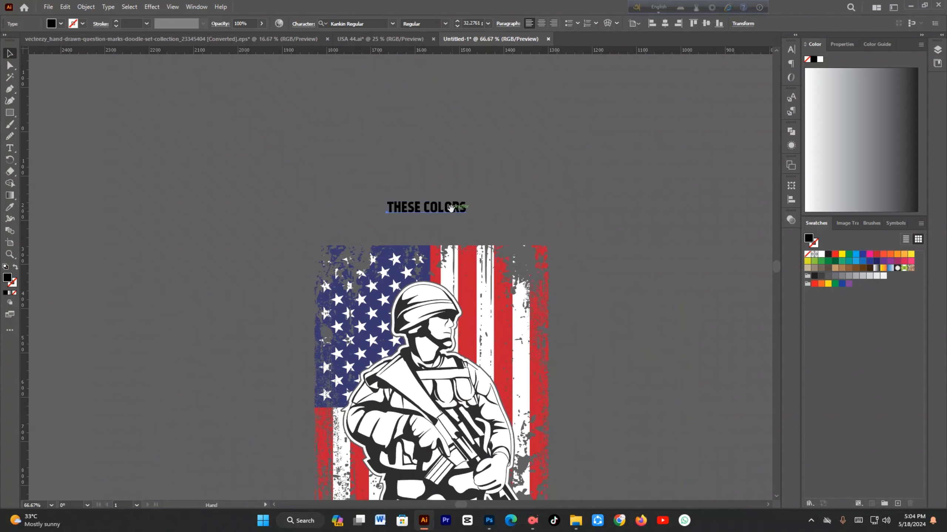
drag(452, 208, 389, 225)
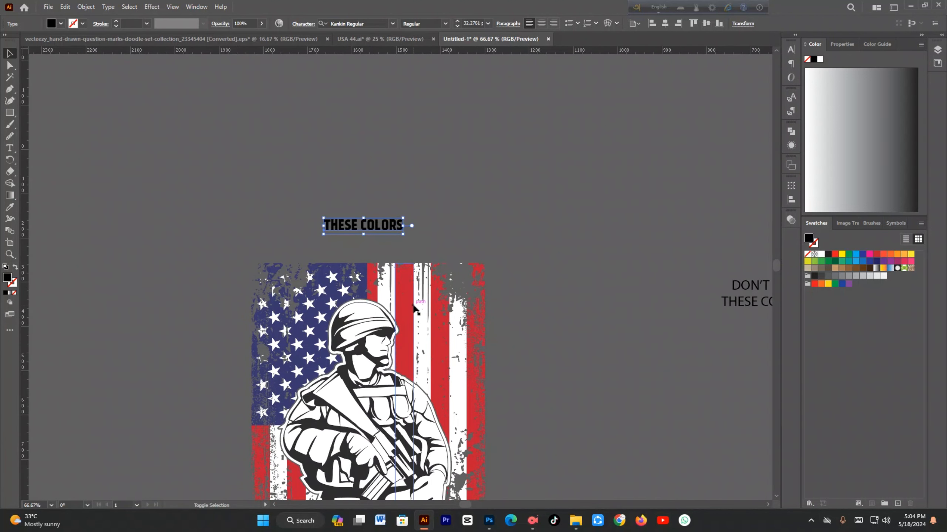
shift+click(414, 308)
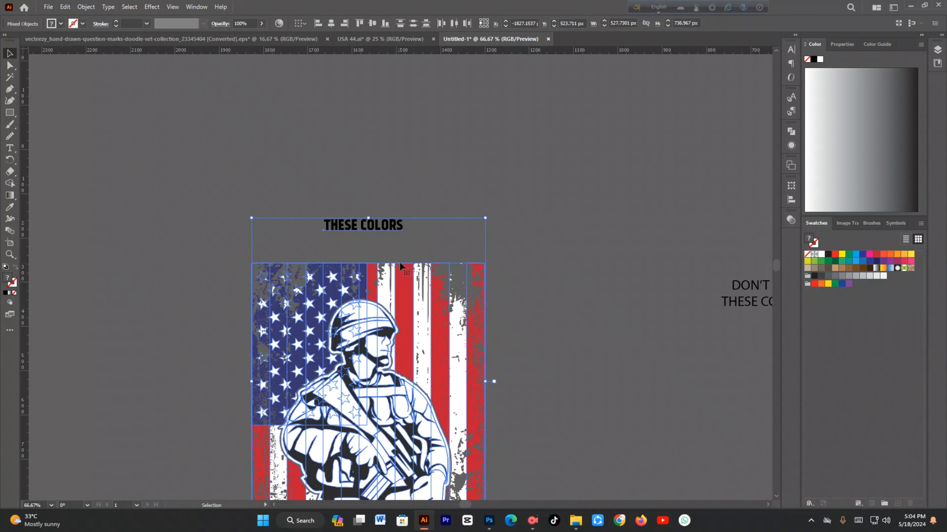
click(404, 334)
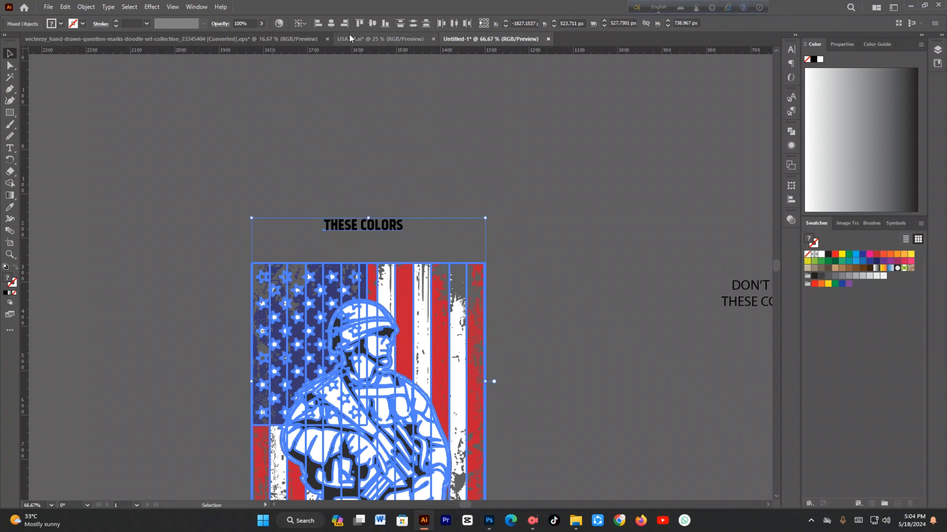
click(330, 24)
click(383, 161)
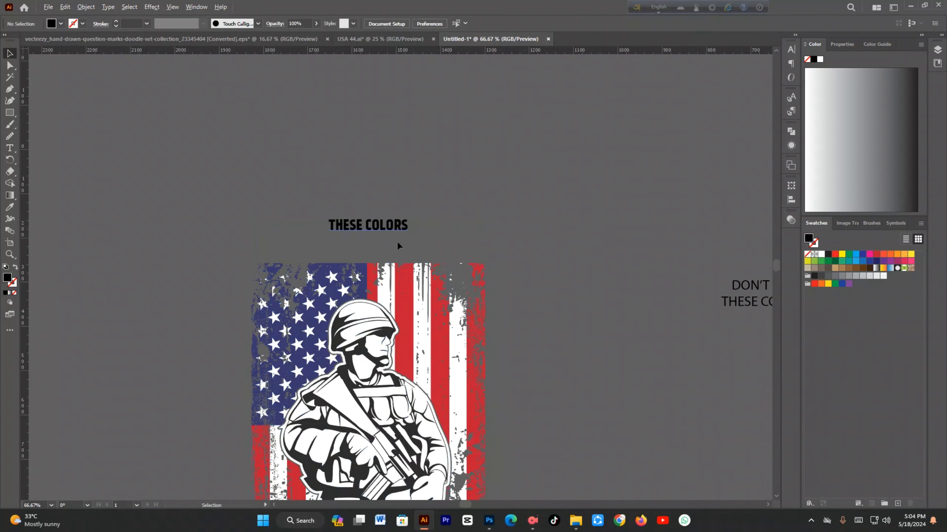
Move "THESE COLORS" straight up to leave room above the flag for a second line of text.
scroll(389, 241, up, 2)
click(398, 216)
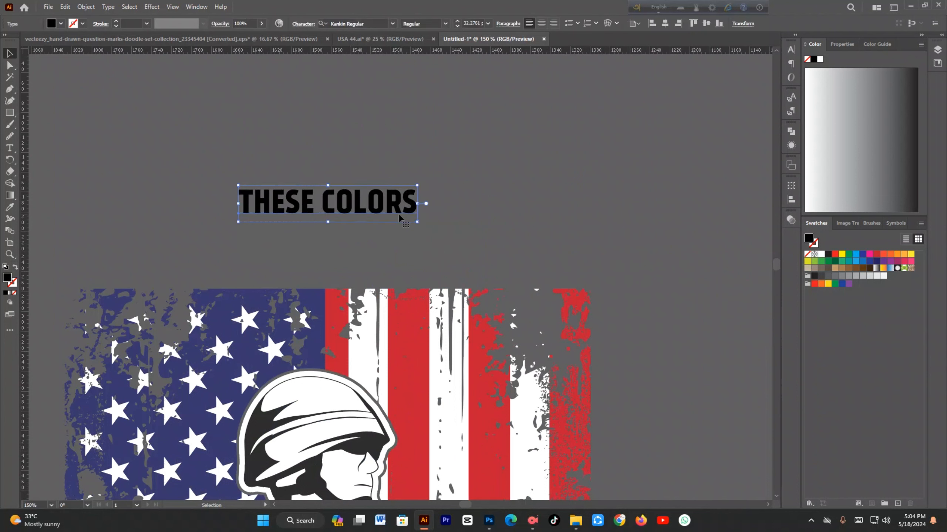
key(Up)
key(Up)
key(Up)
key(Up)
key(Up)
key(Up)
key(Up)
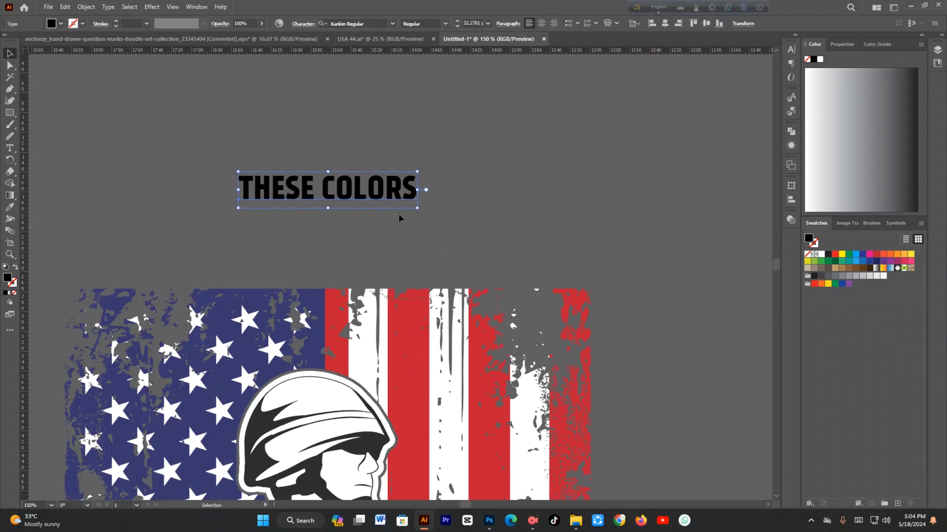
key(Up)
key(Up)
key(Up)
key(Up)
key(Up)
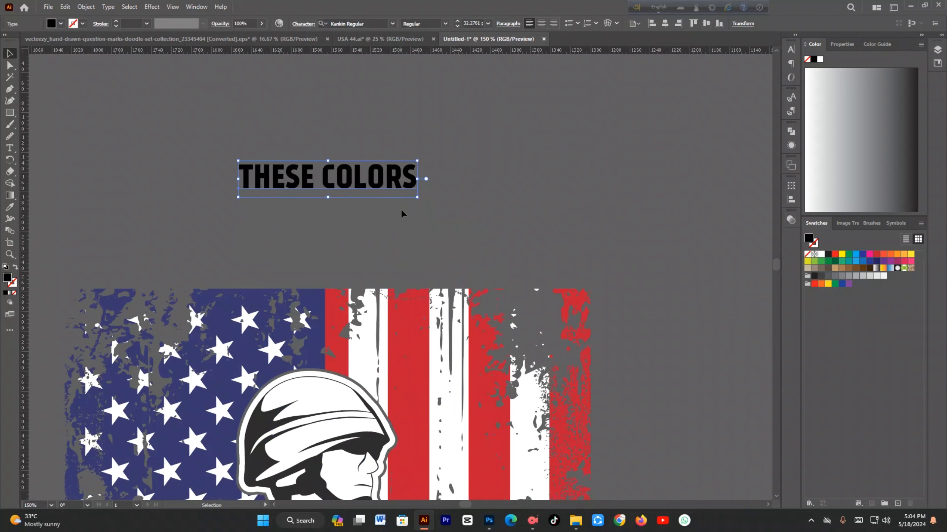
drag(390, 176, 389, 148)
click(480, 185)
Move "DON'T RUN" between "THESE COLORS" and the flag and align the two texts on their horizontal centers.
scroll(480, 185, down, 5)
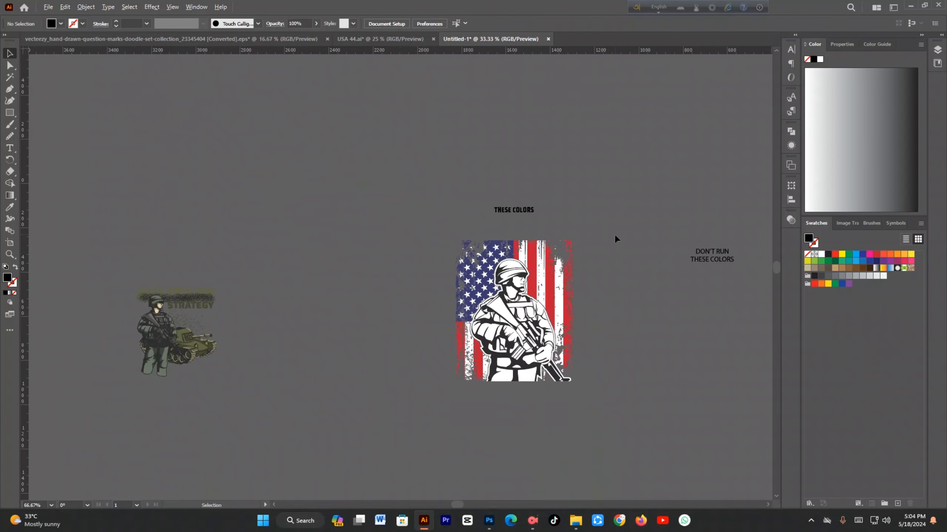
scroll(600, 258, up, 2)
drag(636, 241, 316, 212)
shift+click(333, 180)
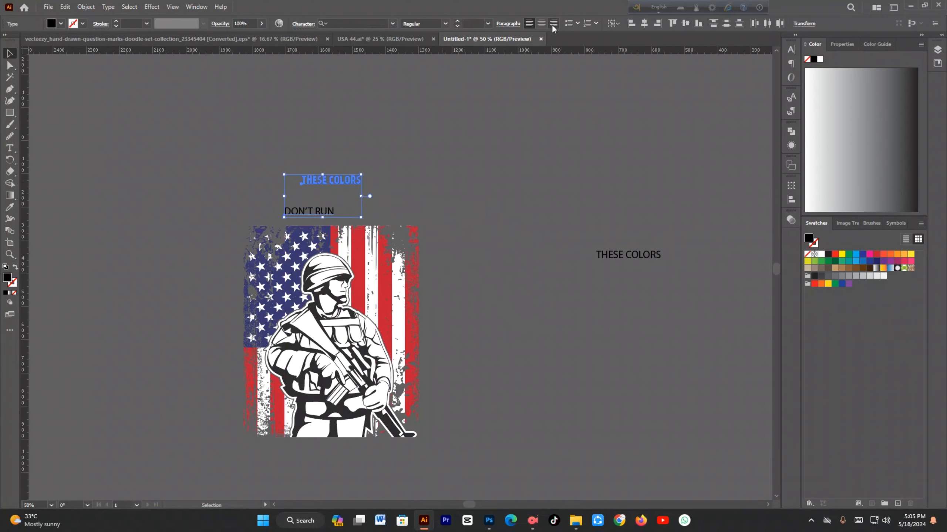
click(644, 25)
click(540, 189)
Enlarge "DON'T RUN" to about the flag's width and set its font to Anton Regular.
click(358, 211)
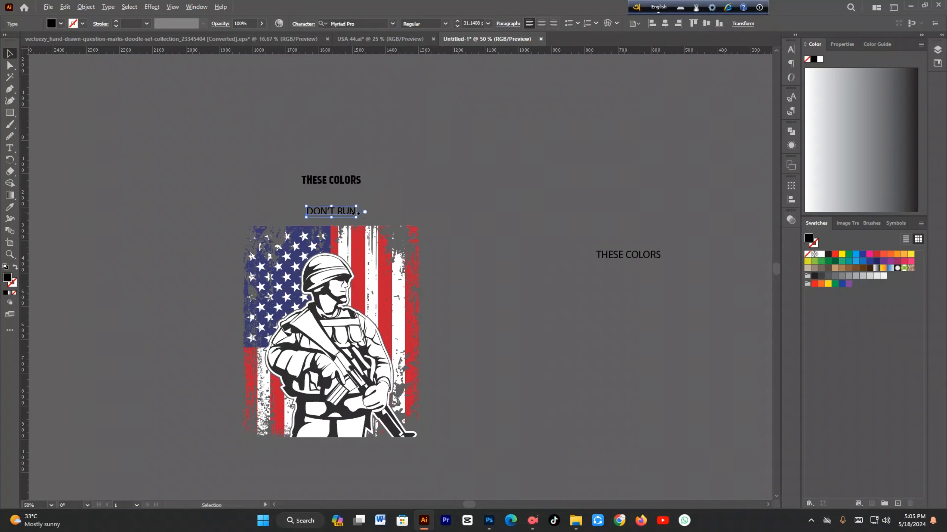
drag(357, 211, 416, 212)
click(372, 21)
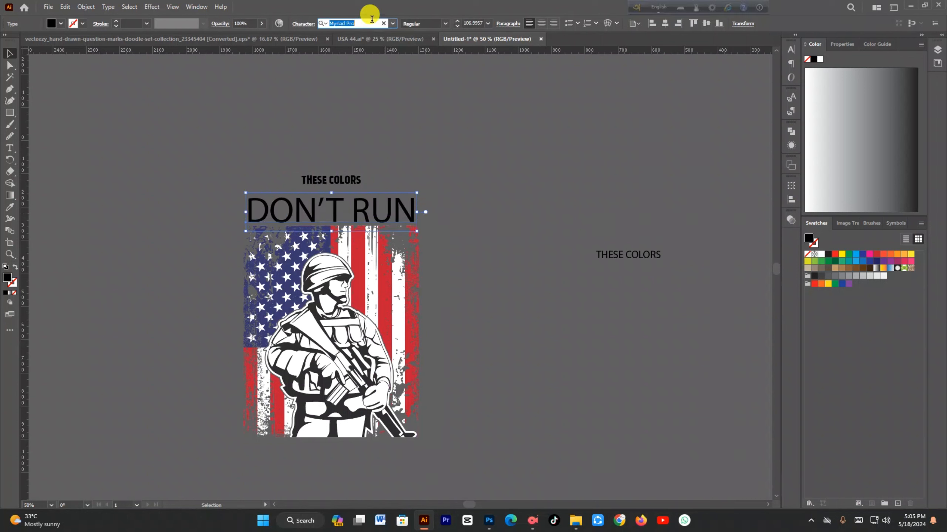
text(an)
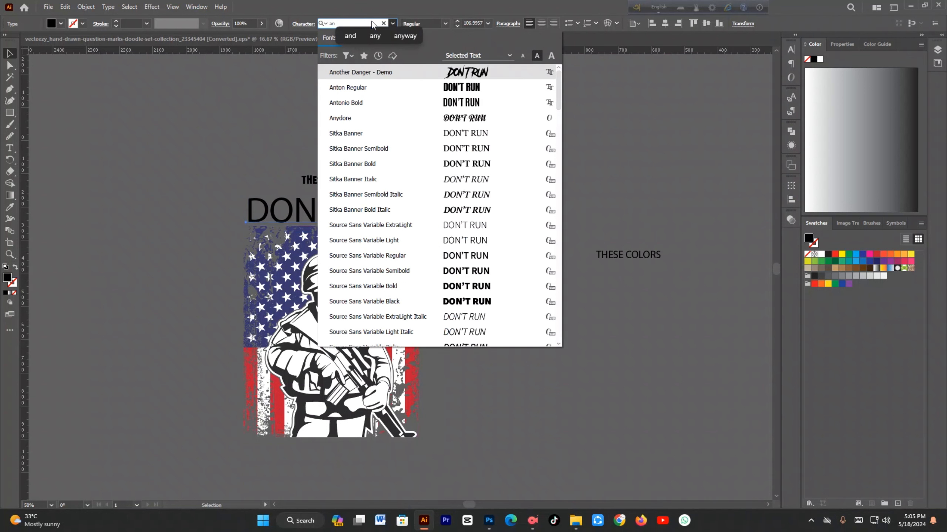
click(445, 85)
Center "DON'T RUN" horizontally beneath "THESE COLORS" again after its font change.
scroll(384, 208, up, 5)
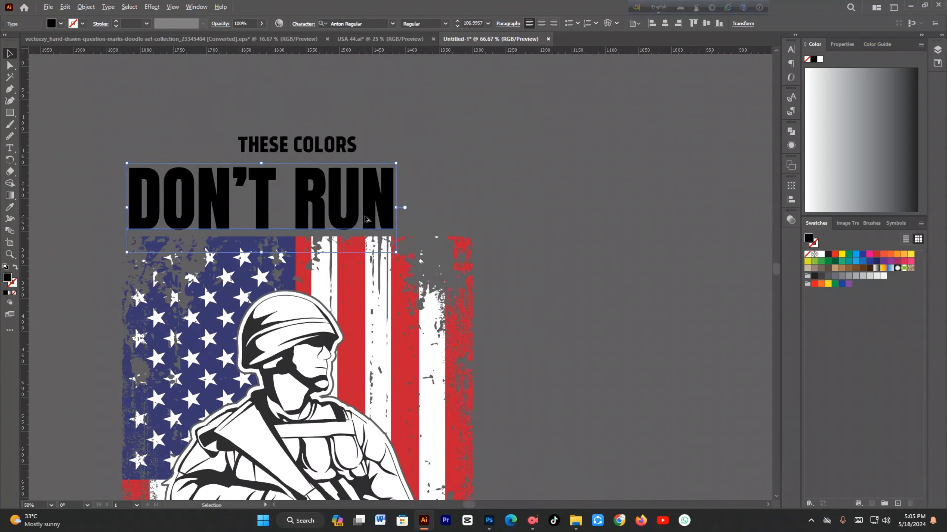
shift+click(323, 109)
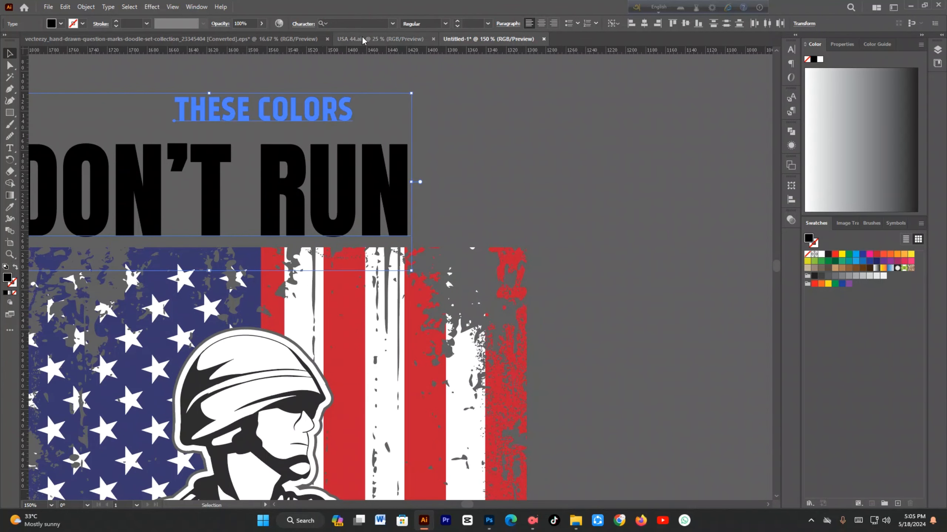
click(644, 23)
click(585, 142)
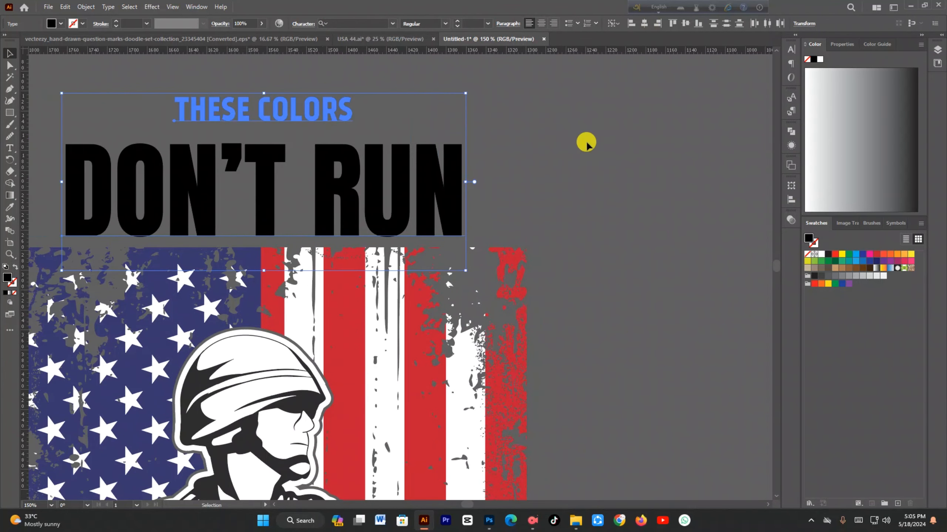
Scale "DON'T RUN" from its center to span the flag's full width, about 131 pt, and convert it to outlines.
click(432, 182)
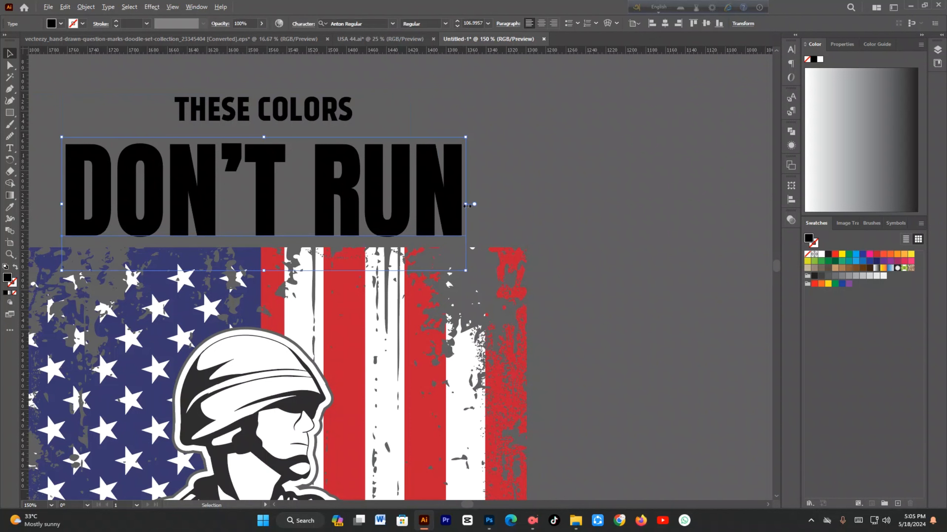
drag(467, 206, 482, 206)
scroll(443, 209, down, 2)
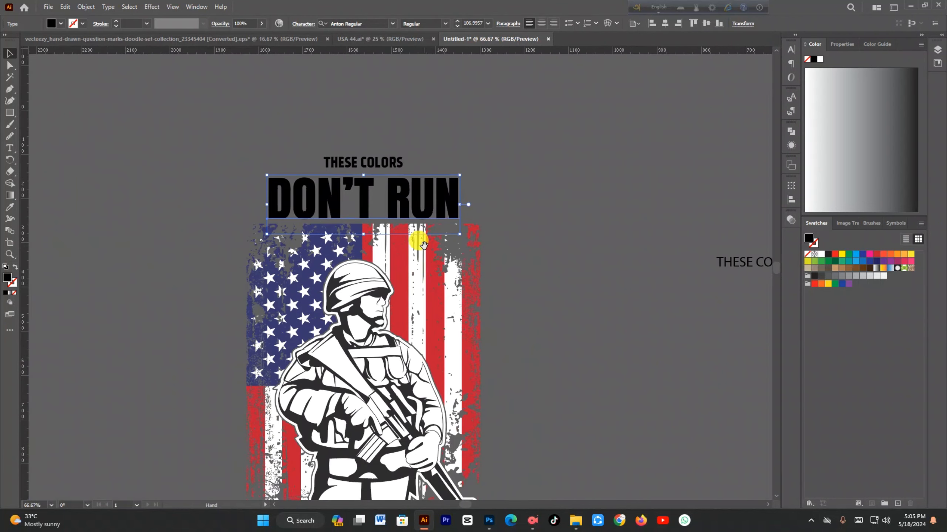
drag(419, 241, 509, 240)
scroll(534, 219, up, 2)
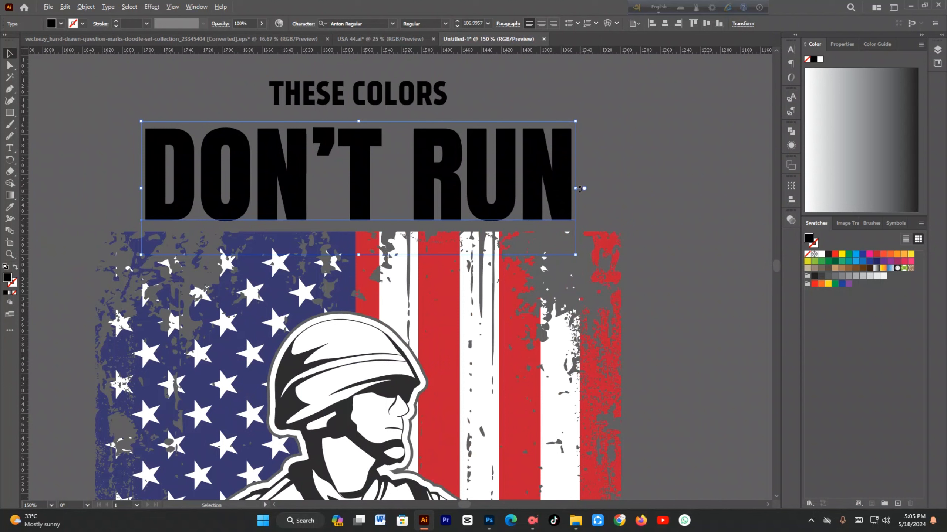
drag(577, 189, 625, 199)
right_click(577, 196)
click(635, 333)
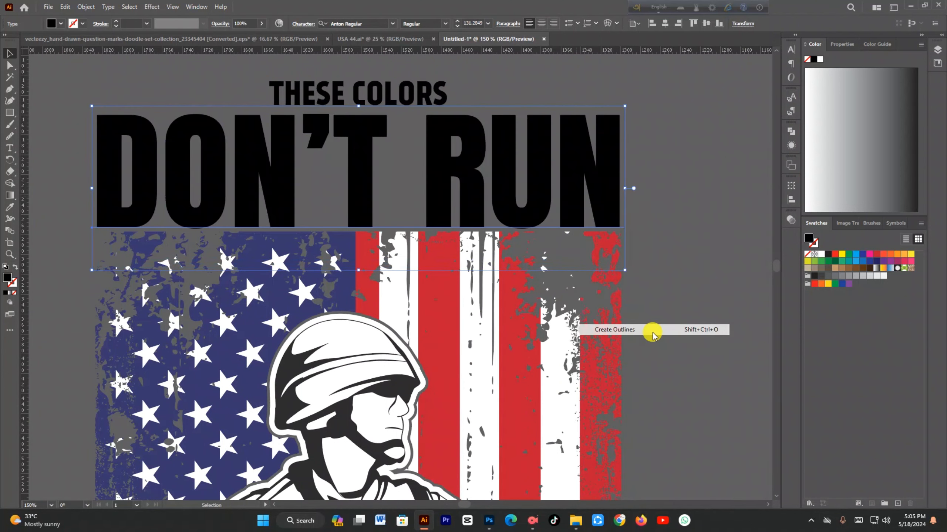
Place vertical guides along the flag's left and right edges.
scroll(630, 193, down, 1)
scroll(622, 203, up, 2)
scroll(621, 206, down, 2)
drag(26, 278, 622, 367)
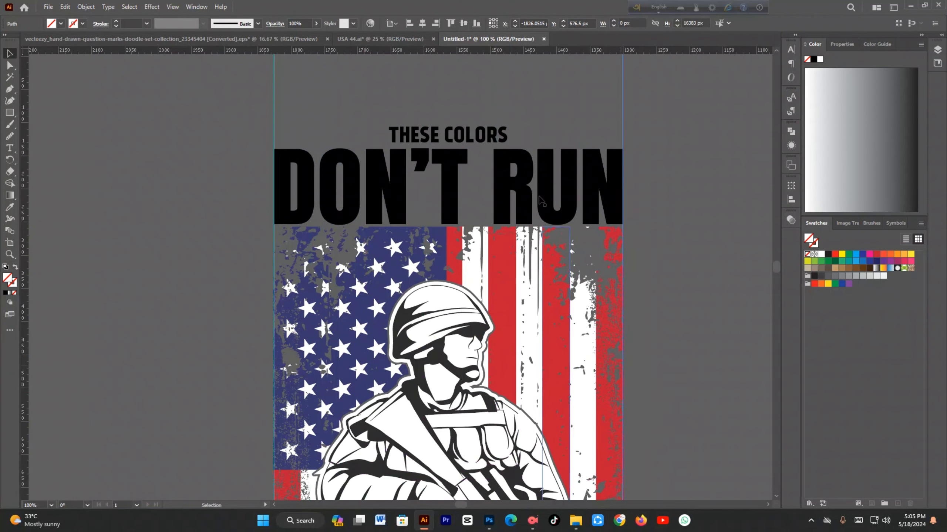
Center "THESE COLORS" horizontally over the outlined "DON'T RUN", using "DON'T RUN" as the key object.
scroll(476, 130, up, 2)
click(540, 238)
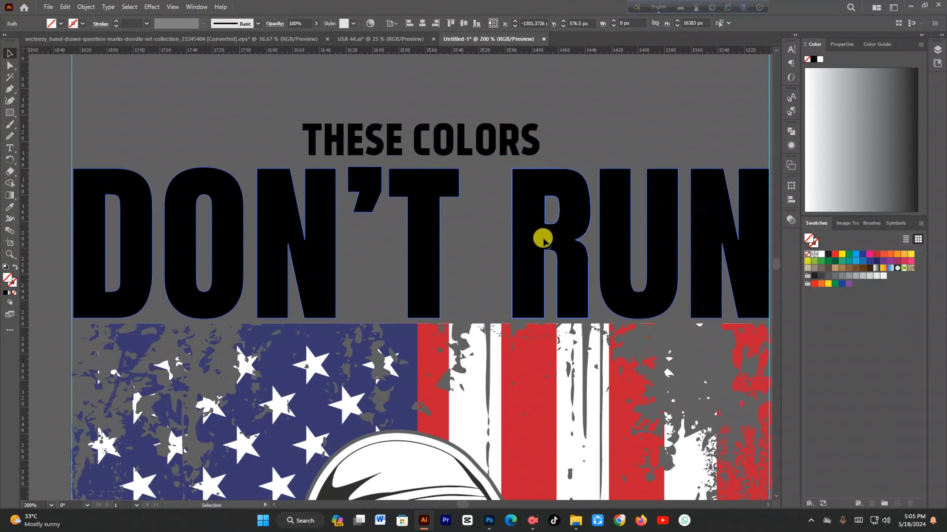
shift+click(493, 130)
click(524, 232)
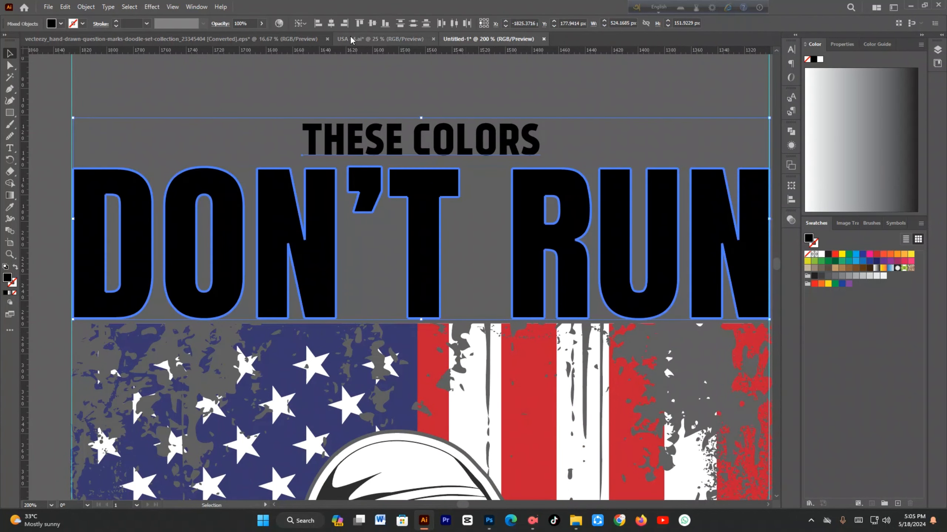
click(278, 76)
Convert the "THESE COLORS" text above "DON'T RUN" to outlines.
scroll(434, 193, down, 2)
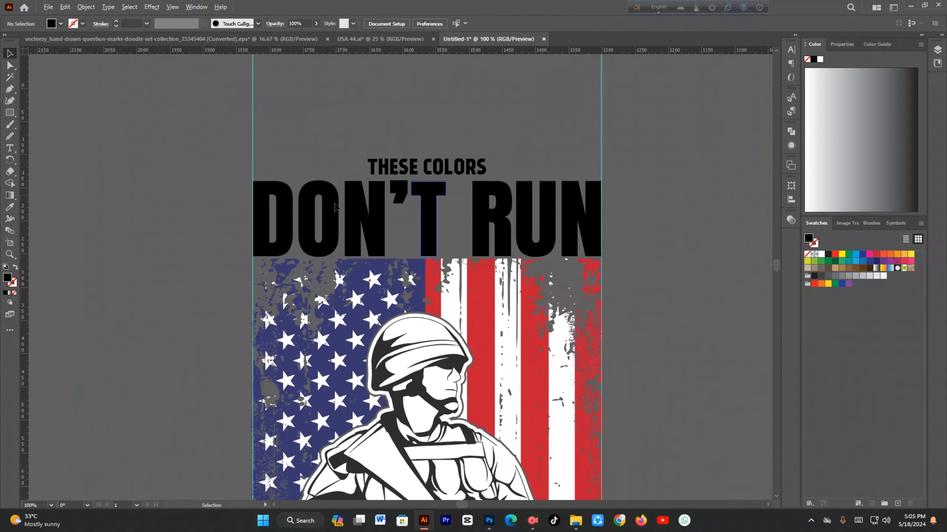
scroll(560, 278, down, 2)
drag(553, 297, 542, 213)
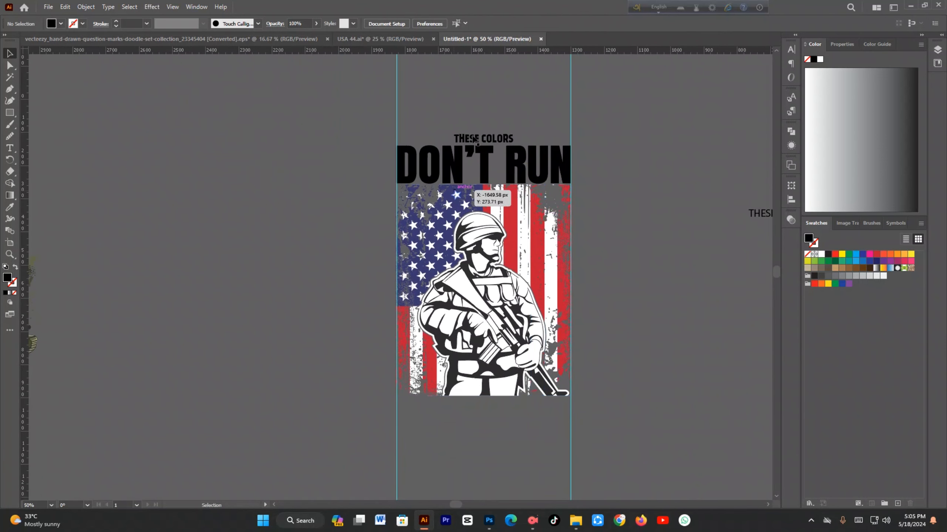
click(494, 138)
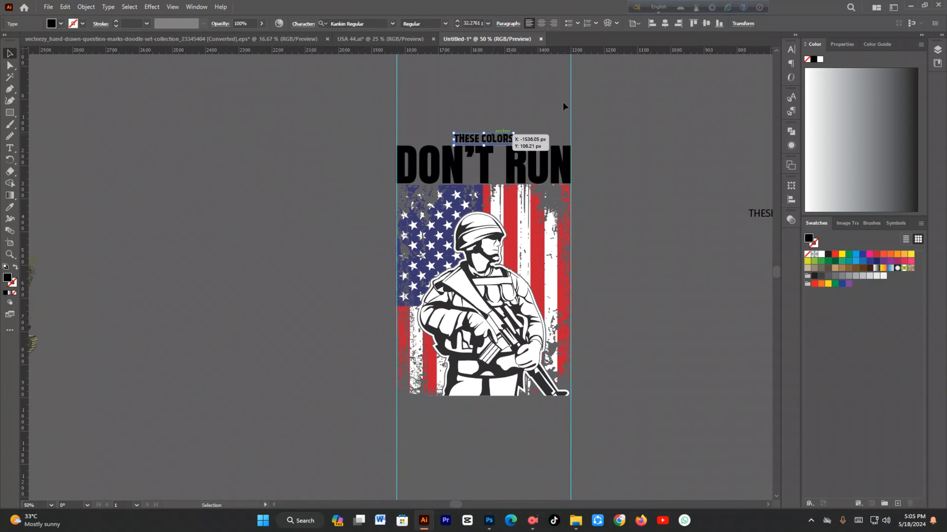
right_click(525, 118)
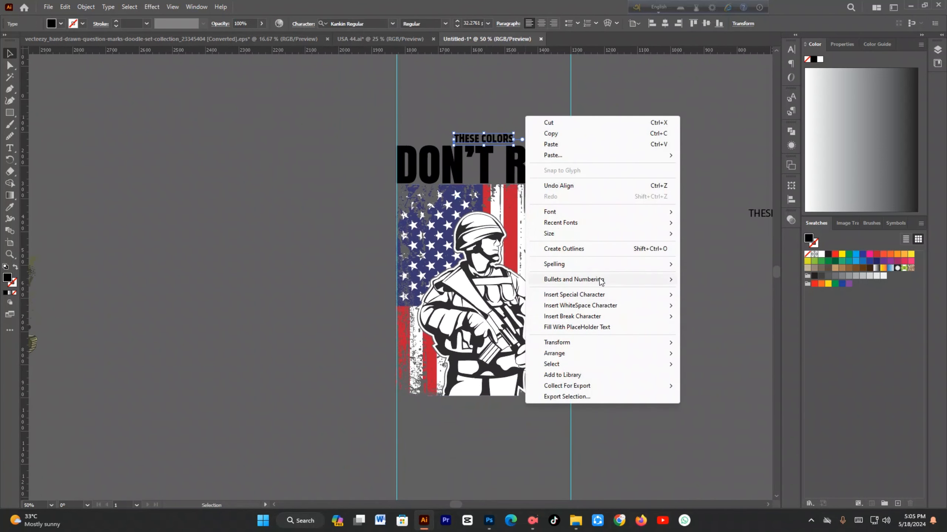
click(611, 245)
right_click(507, 227)
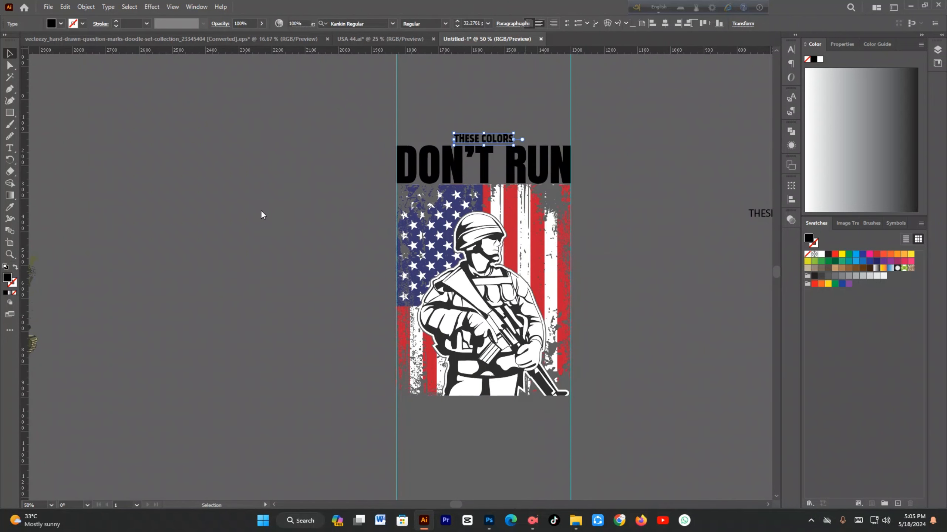
click(308, 204)
scroll(510, 143, up, 3)
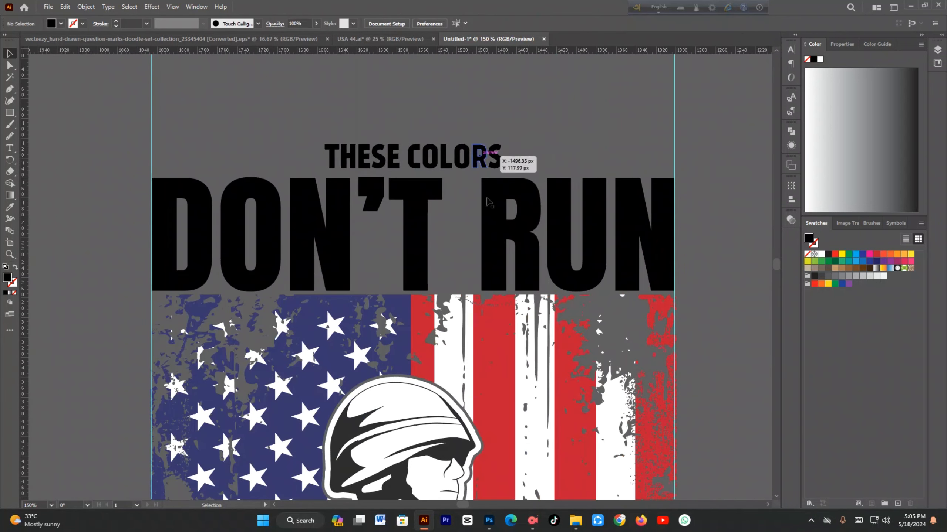
scroll(481, 224, down, 2)
click(554, 239)
click(608, 316)
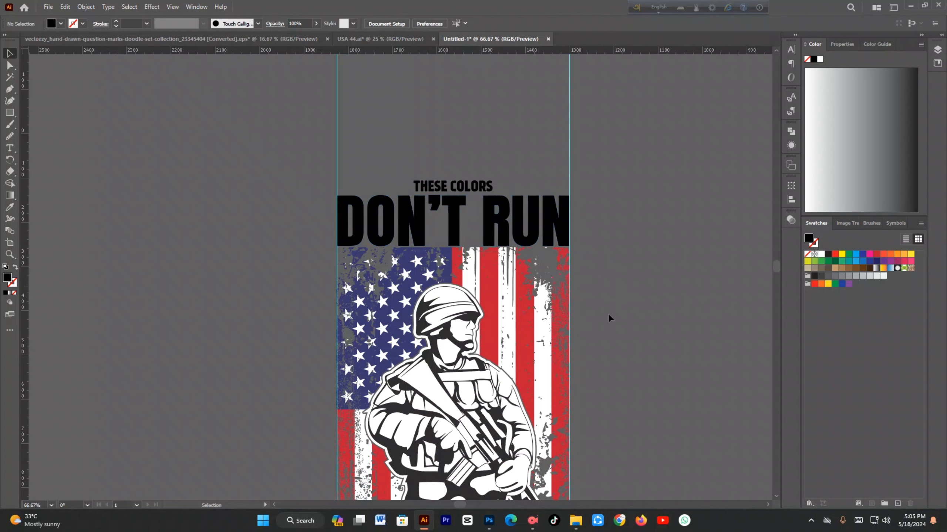
Move the spare "THESE COLORS" text below the flag and center it horizontally on the flag artwork.
drag(633, 325, 510, 246)
scroll(471, 330, down, 1)
drag(713, 207, 402, 389)
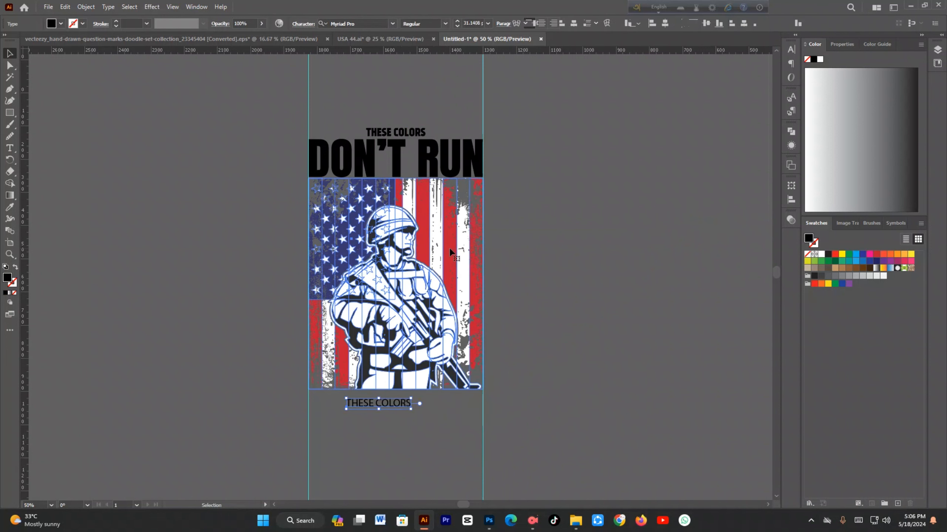
shift+click(452, 257)
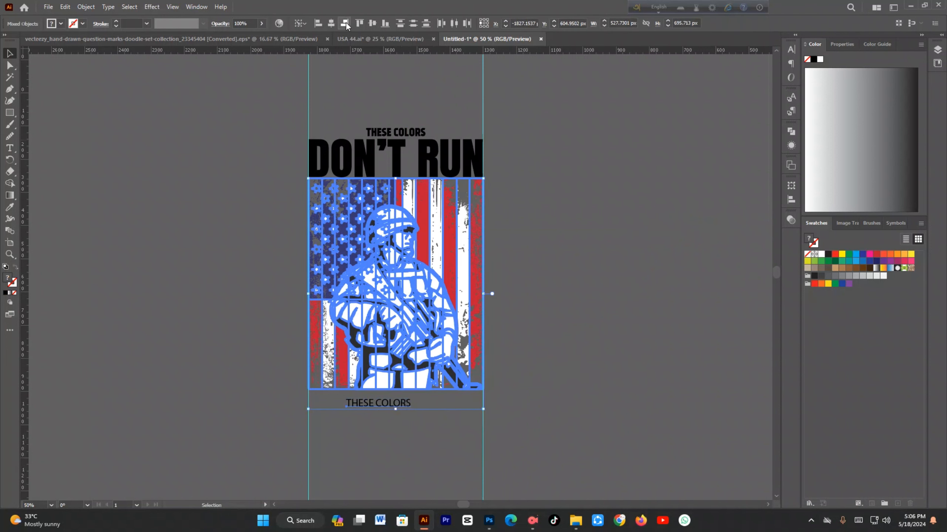
click(330, 23)
click(589, 236)
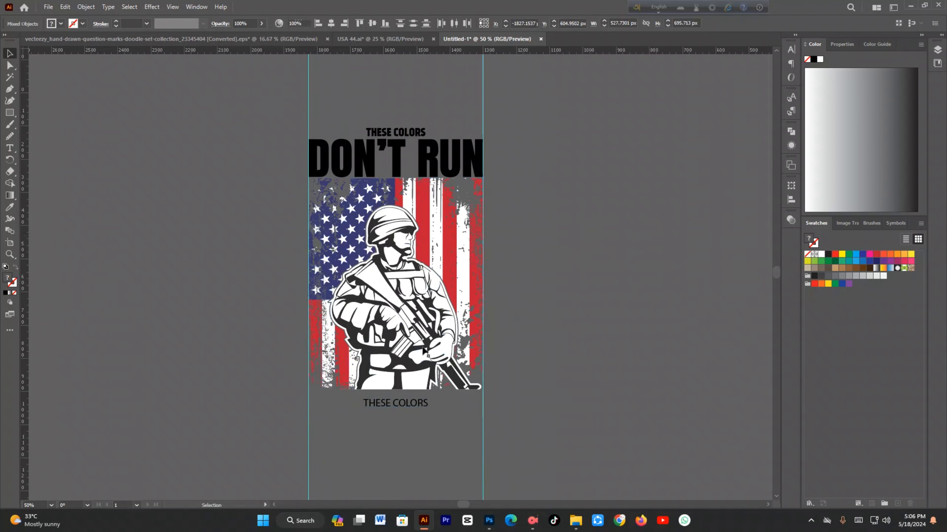
Scale the lower "THESE COLORS" from its center to the flag's width, about 84 pt, and set its font to Anton Regular.
click(410, 405)
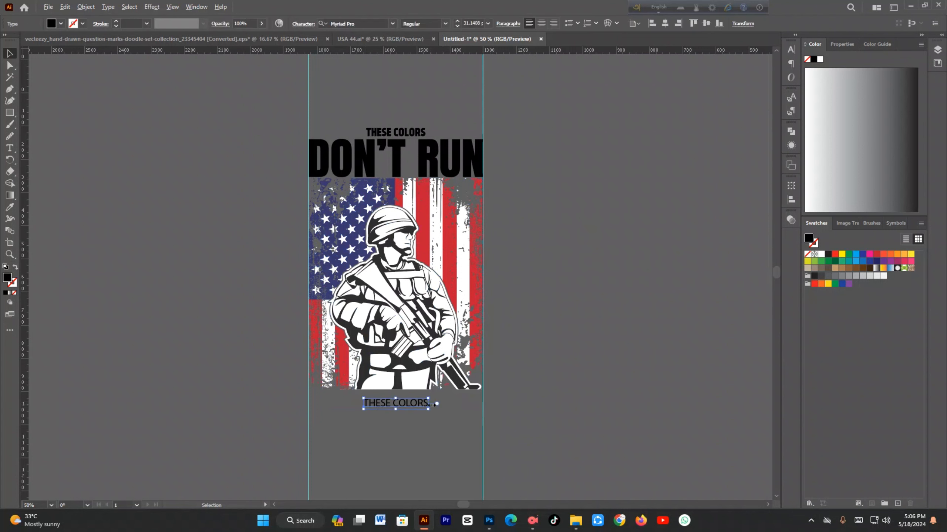
drag(432, 405, 483, 408)
click(363, 23)
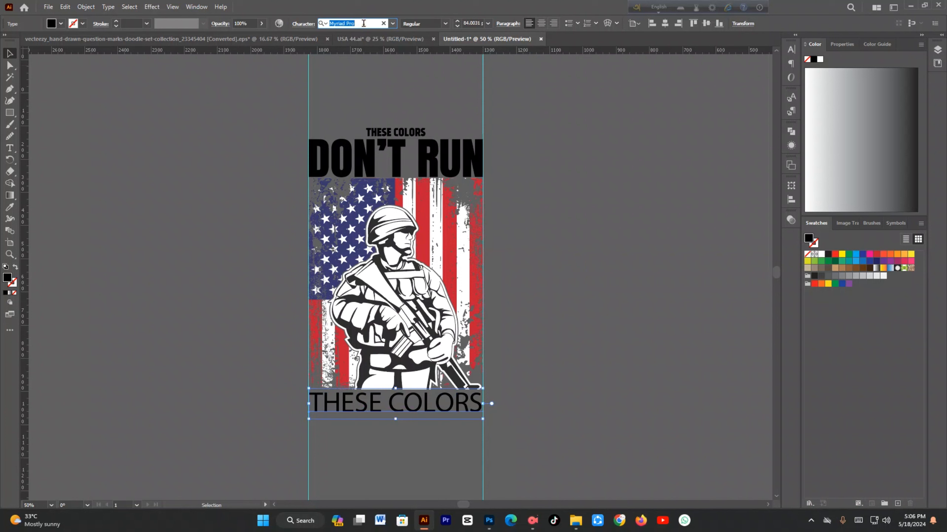
text(anto)
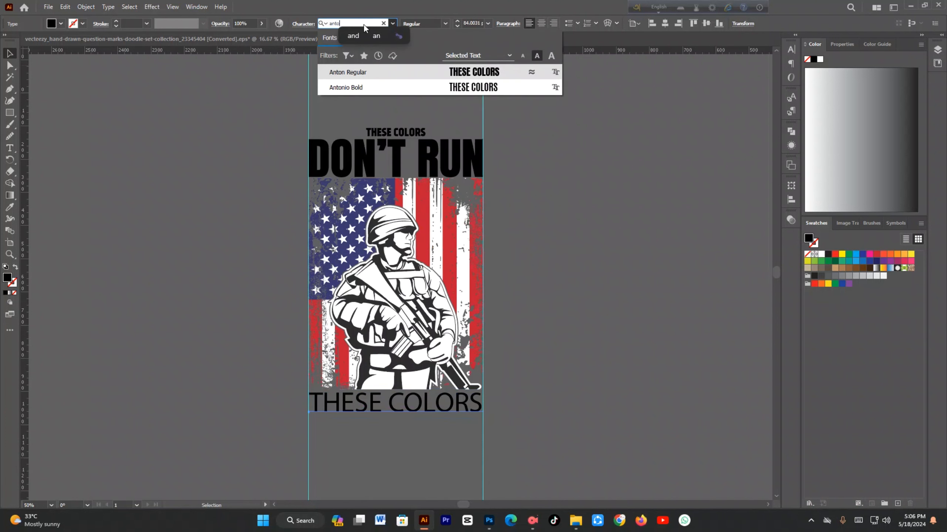
text(n)
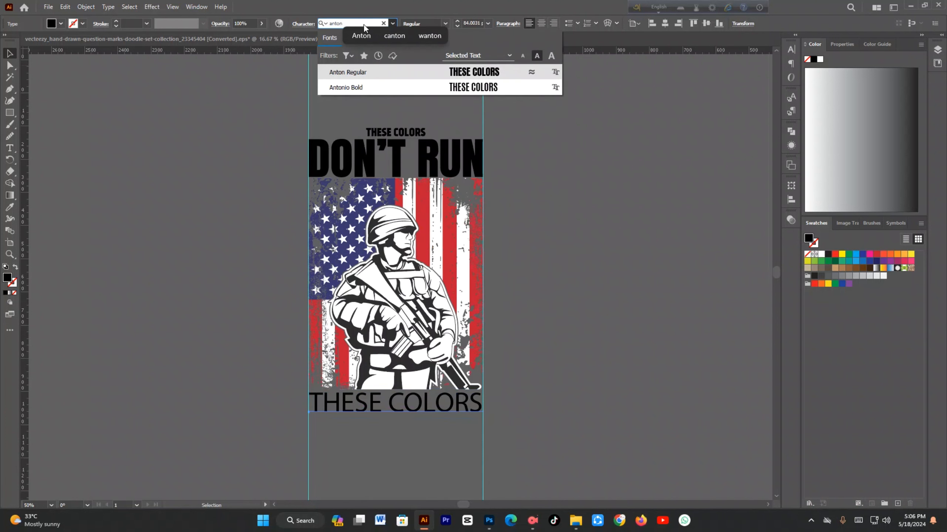
click(435, 73)
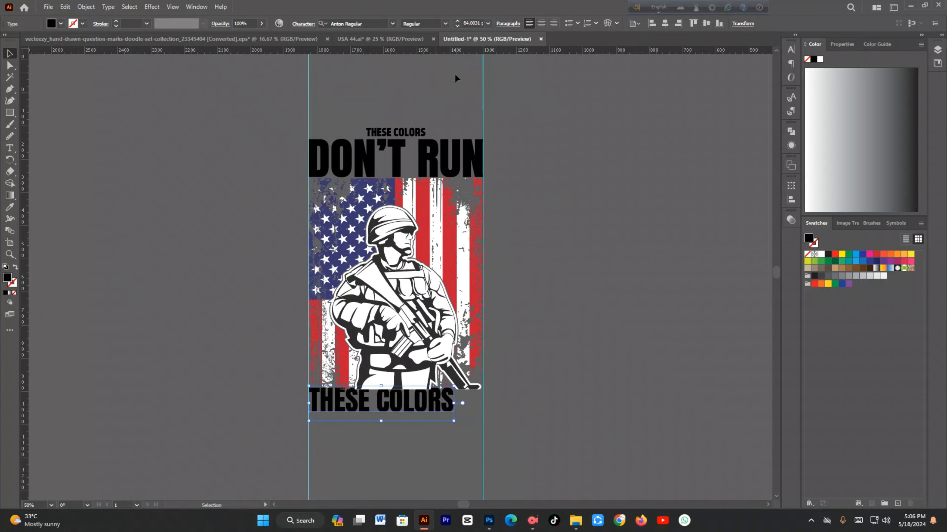
Convert the lower "THESE COLORS" to outlines, stretch it to the guides at about 525 px wide, and nudge it up toward the flag.
scroll(427, 414, up, 2)
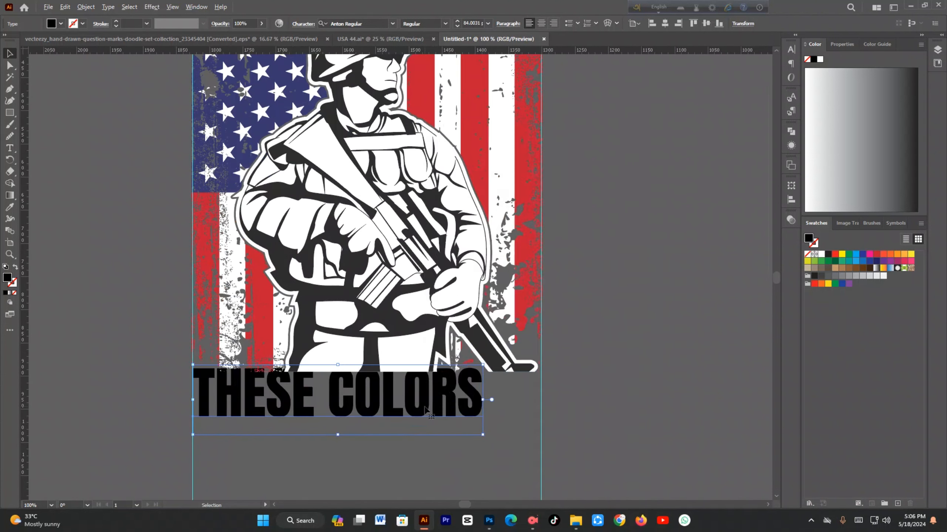
right_click(425, 409)
click(501, 251)
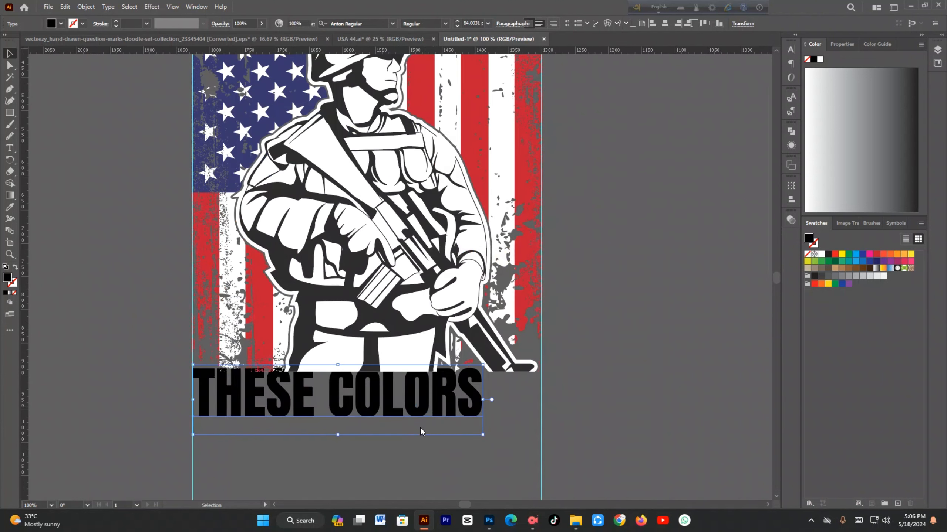
drag(436, 397, 523, 423)
key(Up)
key(Up)
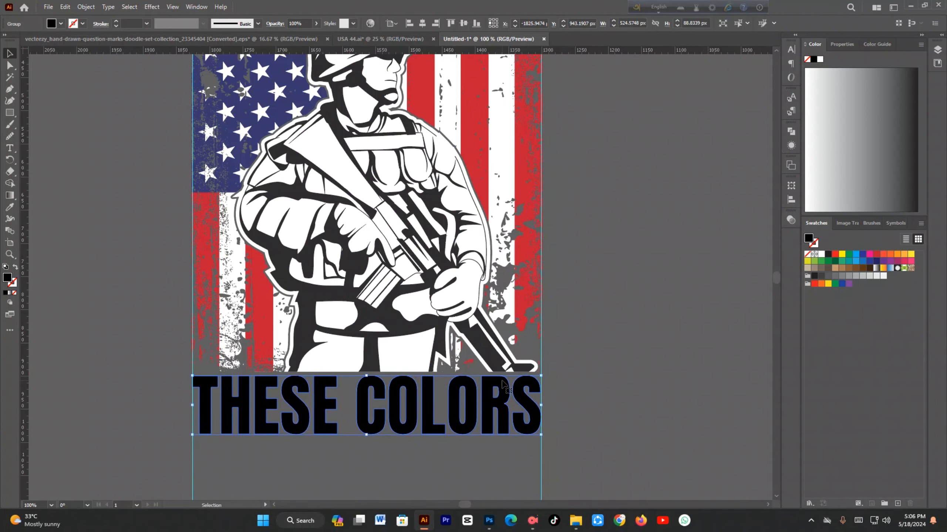
Center the lower "THESE COLORS" horizontally with the outlined "DON'T RUN".
scroll(506, 386, down, 2)
shift+click(486, 152)
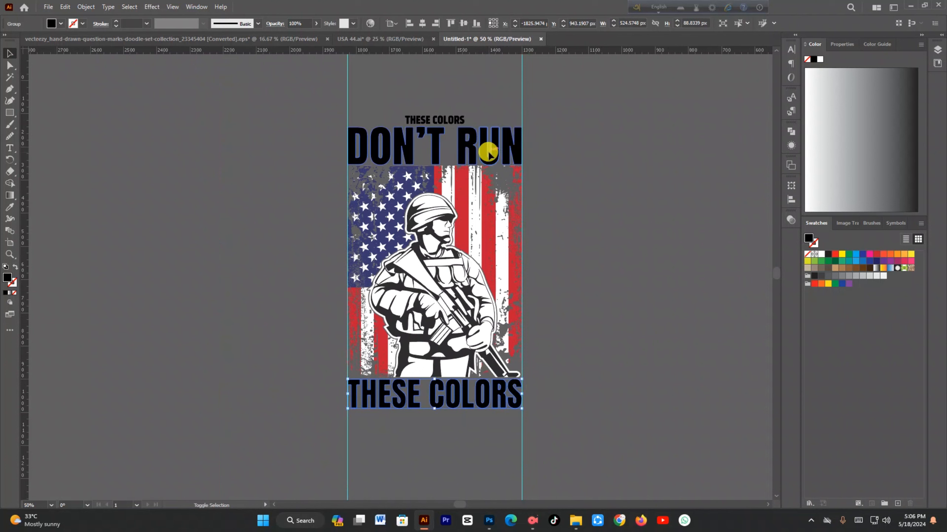
click(423, 23)
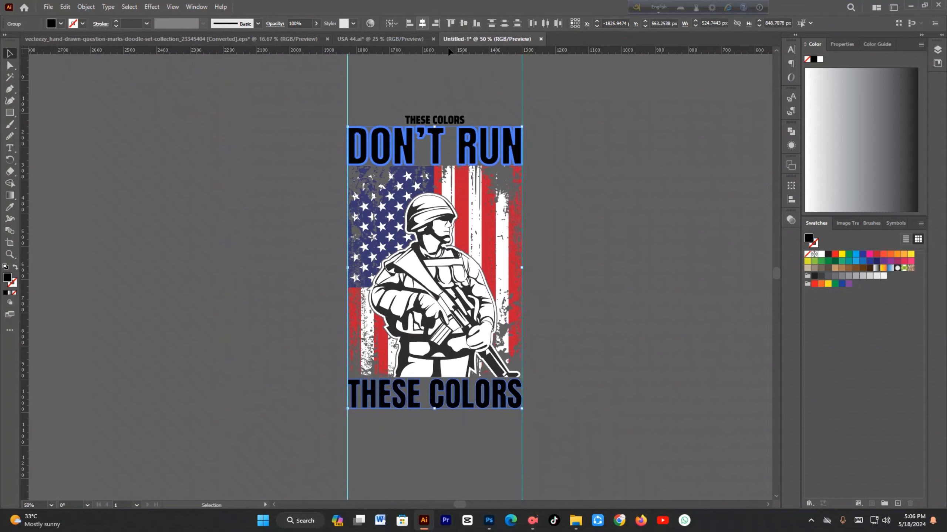
click(652, 184)
Draw a horizontal line about 166 px long from the end of the upper "THESE COLORS" to the flag's right-edge guide.
scroll(497, 92, up, 2)
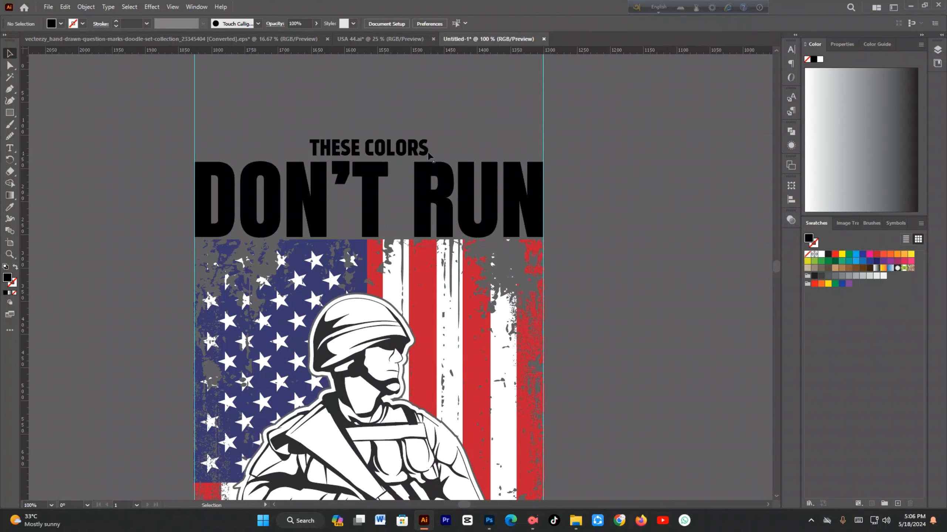
scroll(413, 146, up, 2)
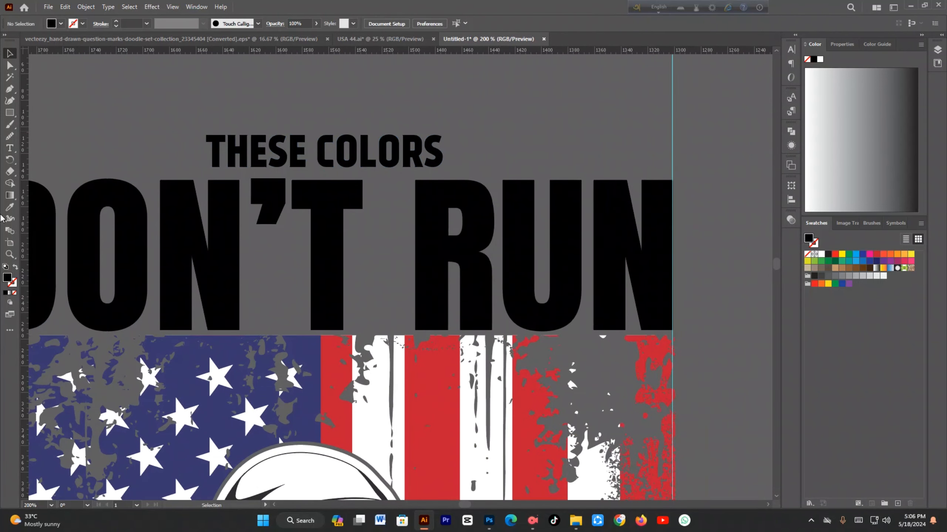
click(13, 114)
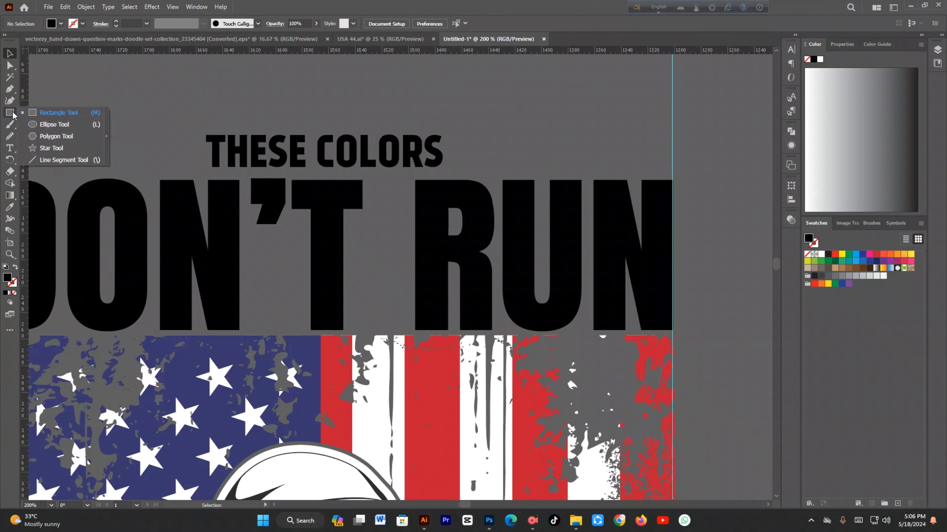
click(43, 160)
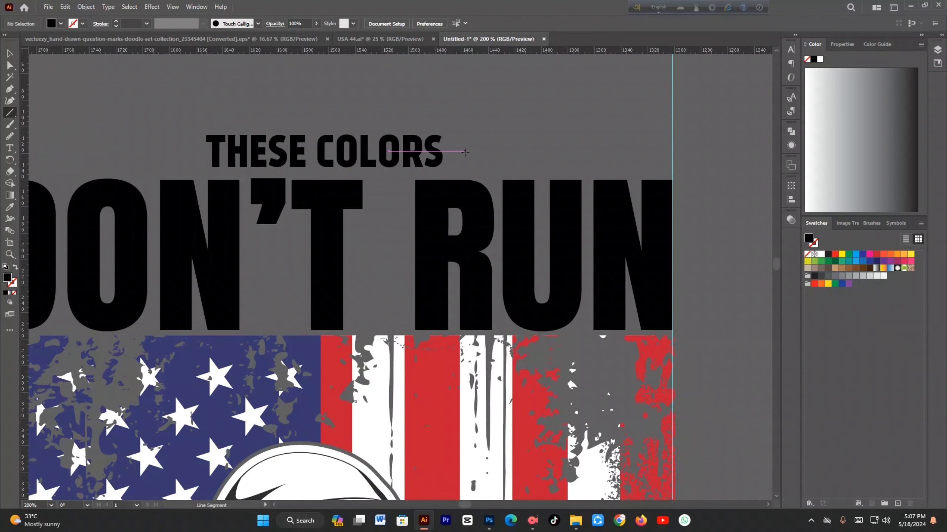
click(451, 138)
drag(452, 139, 671, 163)
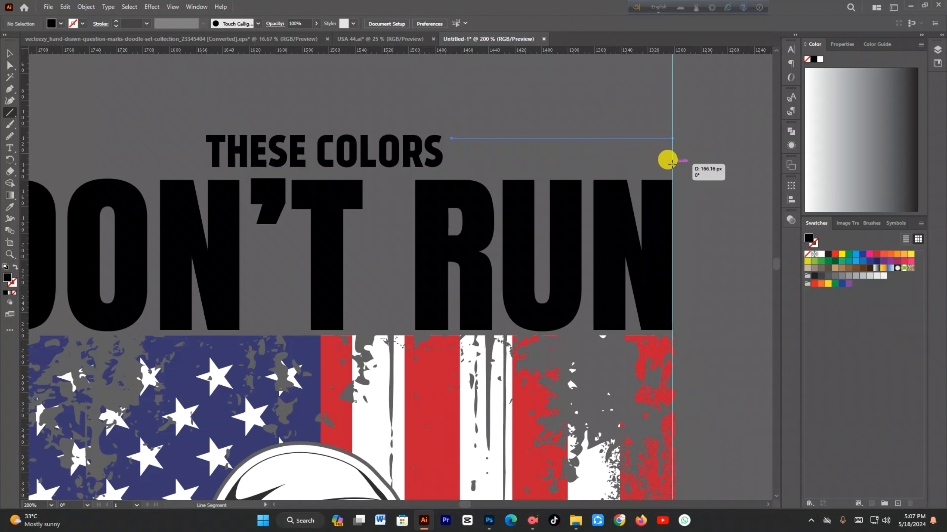
Enlarge the upper "THESE COLORS" from its center to about 223 px wide above "DON'T RUN".
scroll(444, 230, down, 3)
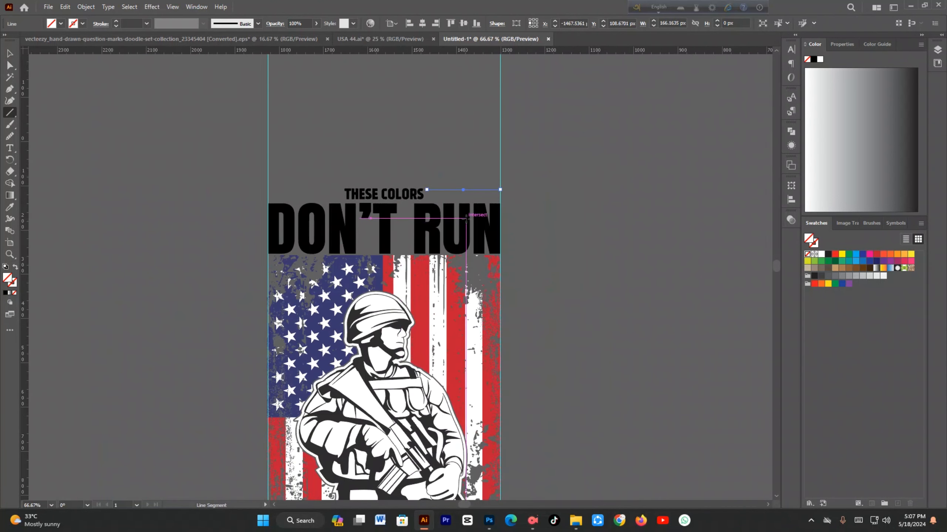
click(9, 53)
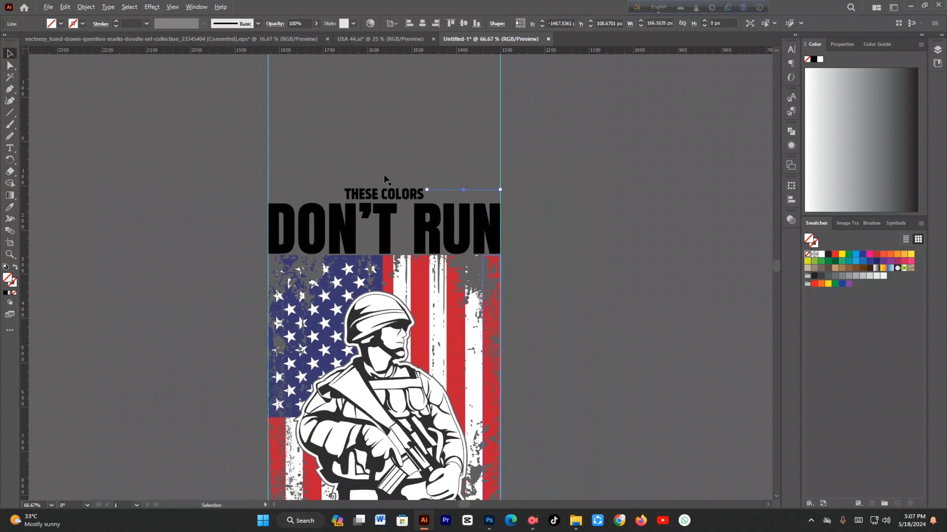
scroll(387, 180, up, 2)
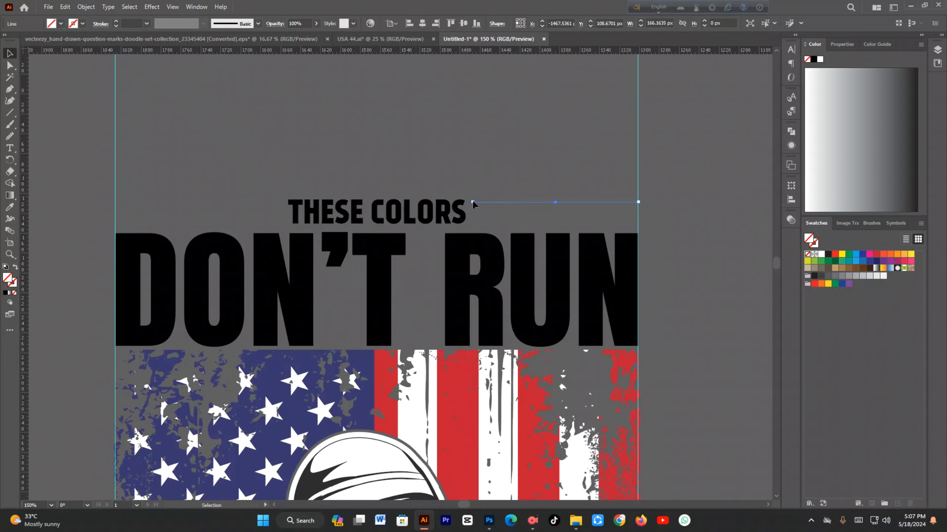
mouse_move(472, 203)
mouse_down()
mouse_move(513, 203)
mouse_move(465, 211)
mouse_move(489, 211)
mouse_up()
click(458, 216)
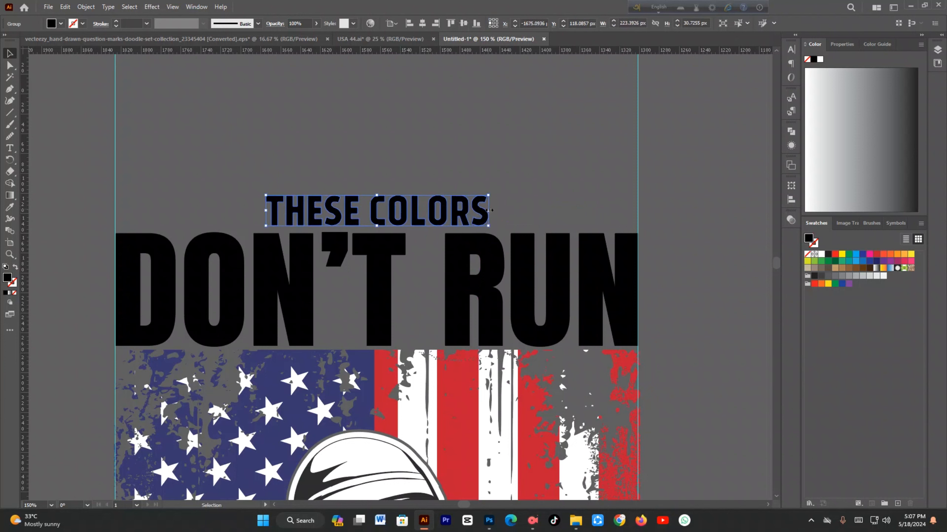
Shorten the horizontal line to about 126 px, leaving a gap after "THESE COLORS" and ending at the flag's right-edge guide.
click(510, 157)
drag(523, 183, 584, 222)
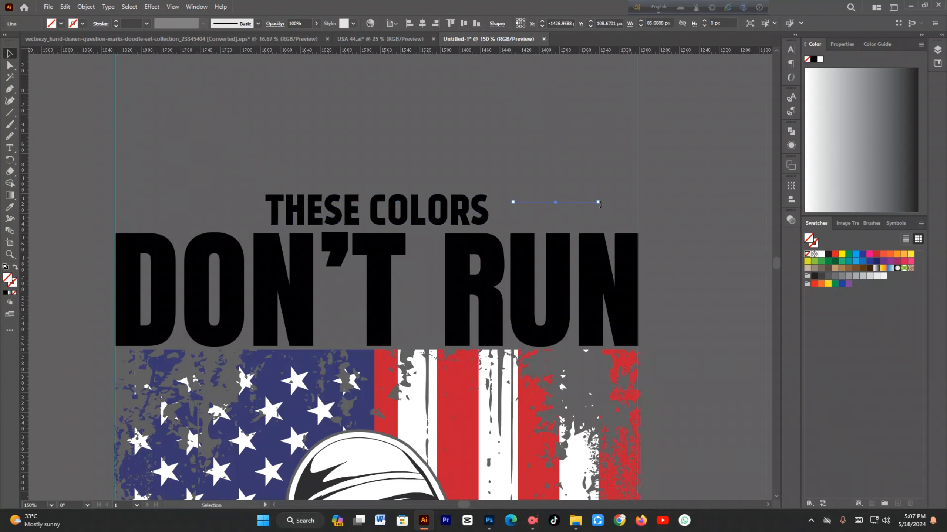
drag(599, 202, 626, 200)
Give the line a 3 pt black stroke and nudge it up toward the top of the "THESE COLORS" letters.
scroll(645, 207, up, 3)
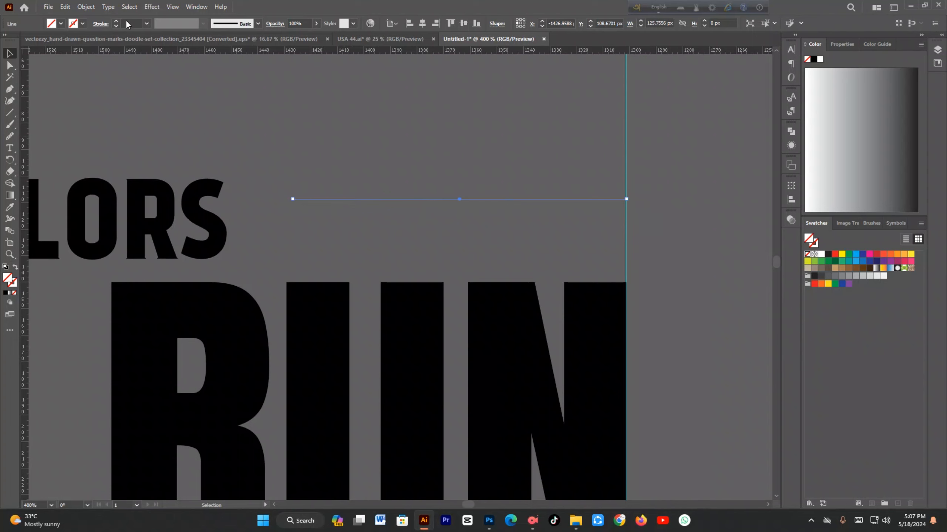
scroll(127, 23, up, 6)
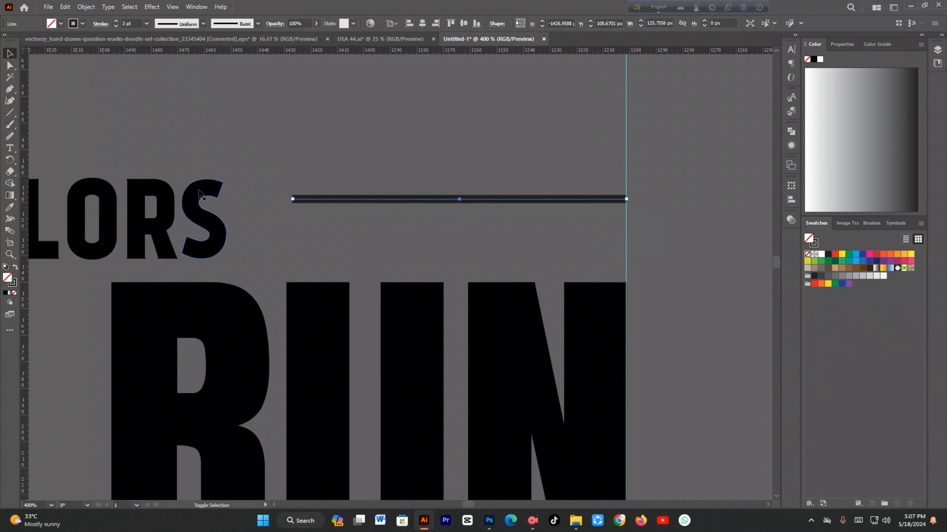
key(Up)
key(Up)
key(Up)
key(Up)
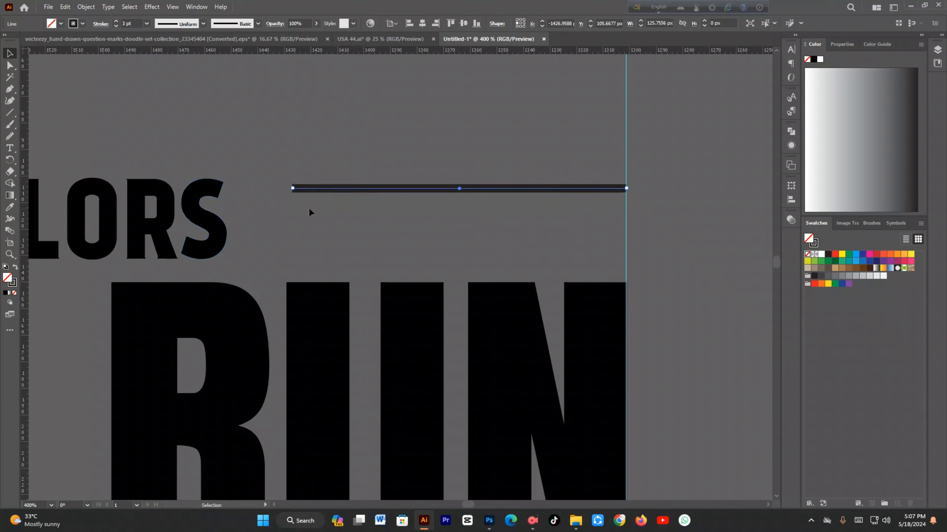